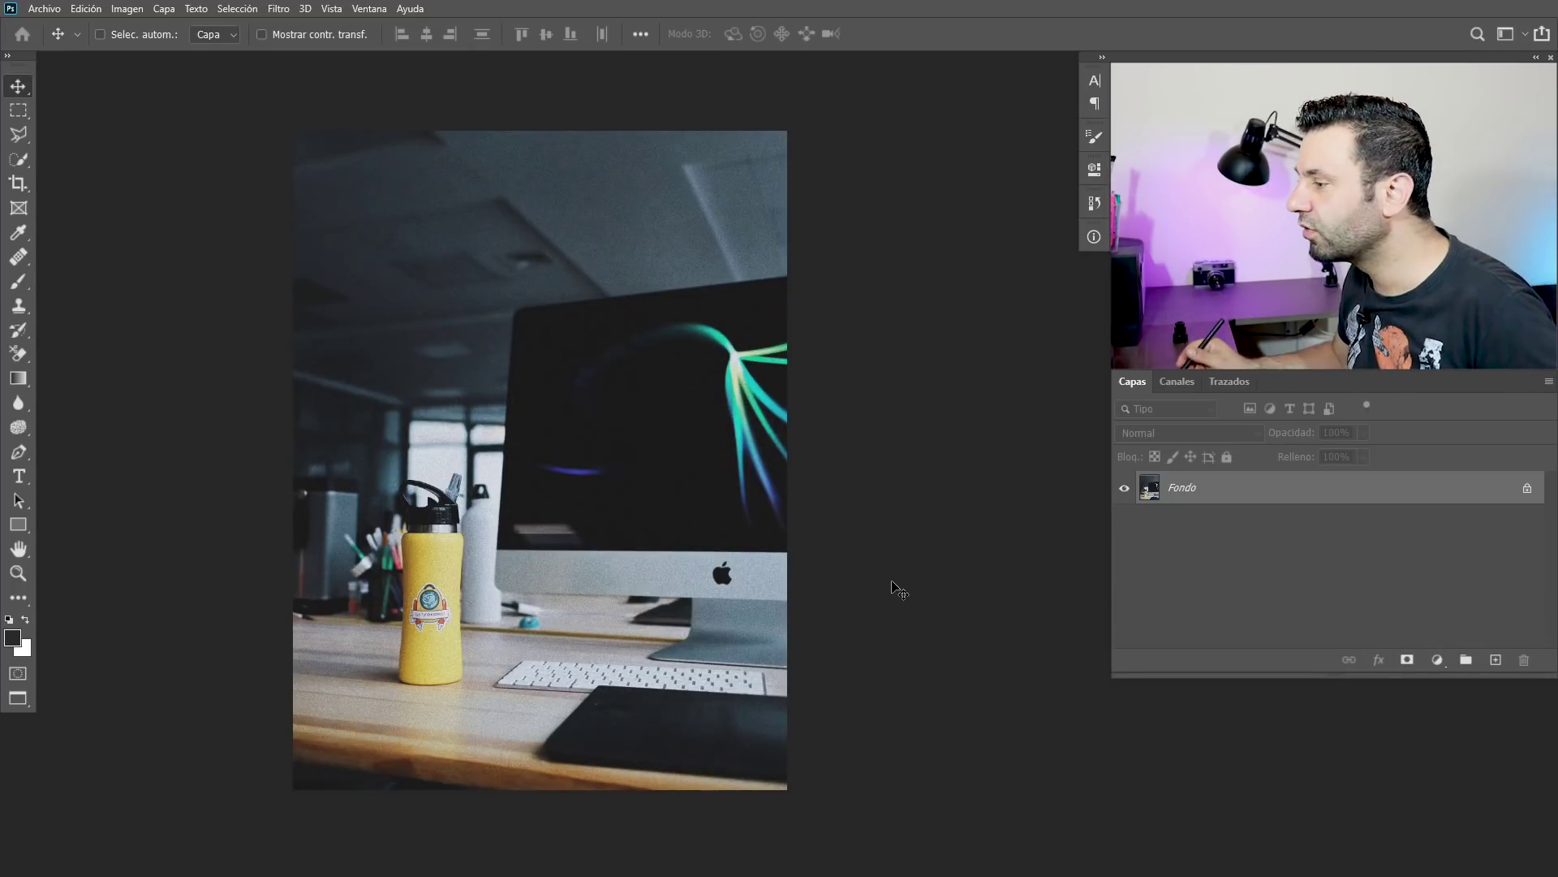
Step: Zoom in on the yellow bottle and duplicate the Fondo layer as Fondo copia
{"action": "key", "text": "ctrl"}
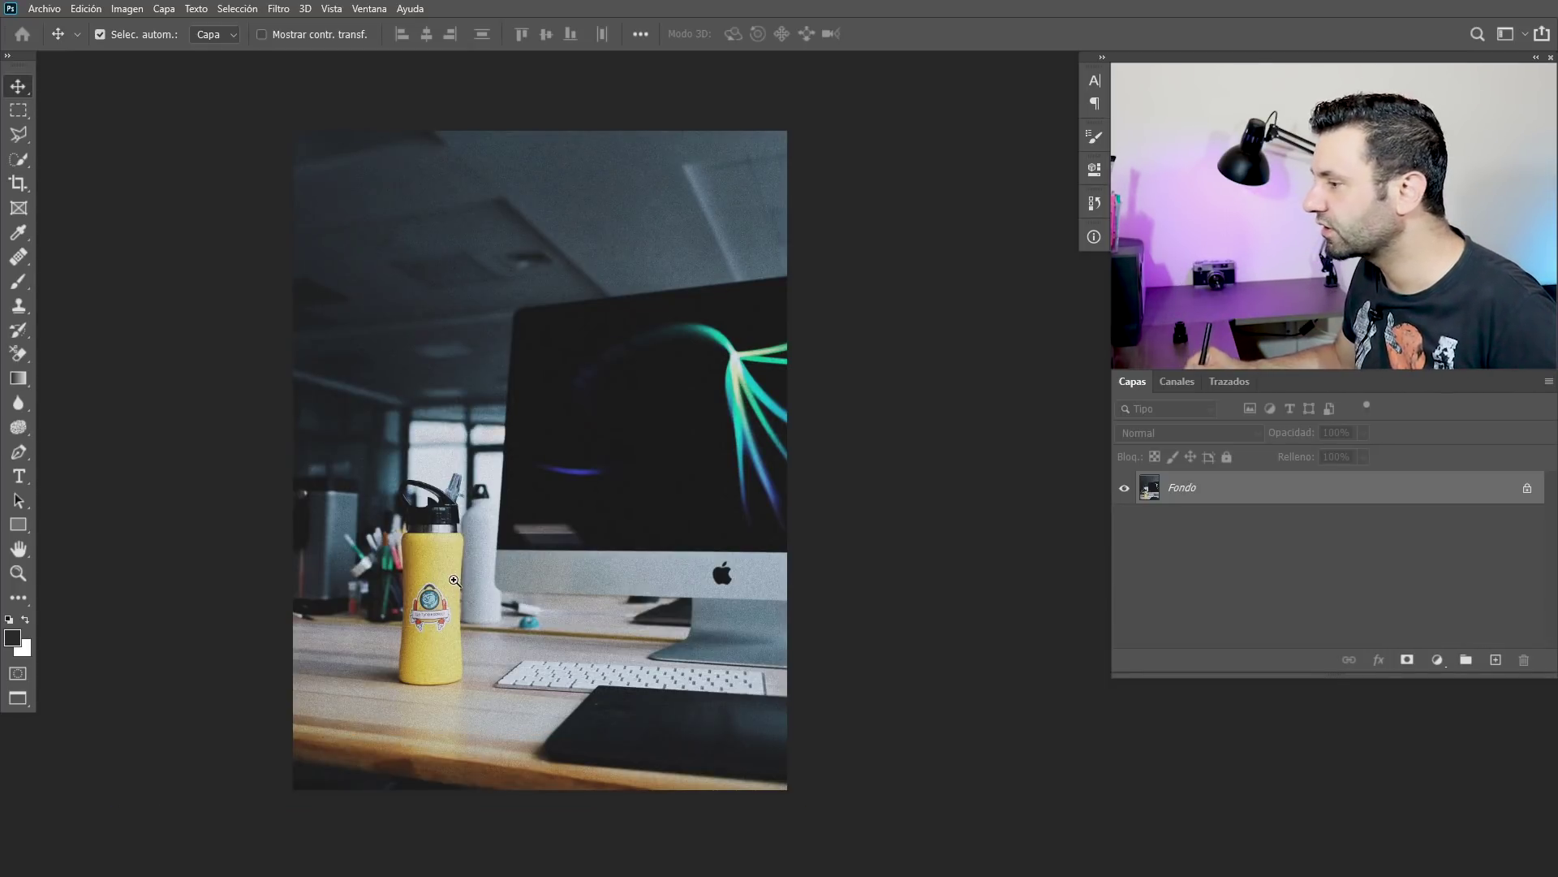
{"action": "left_click", "coordinate": [455, 578]}
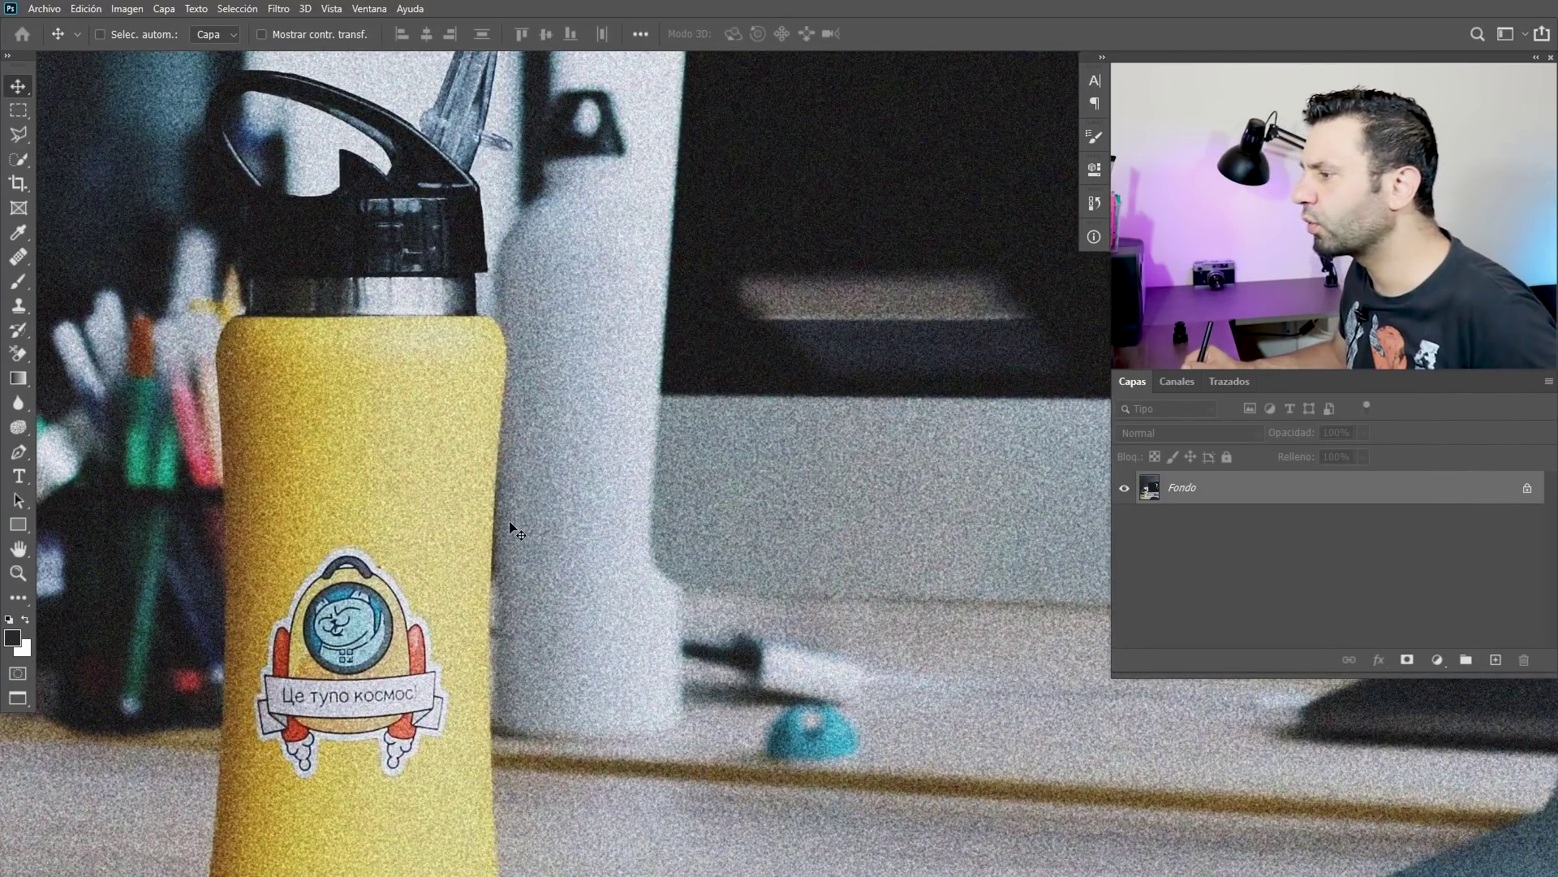
{"action": "left_click_drag", "start_coordinate": [1236, 491], "coordinate": [1496, 658]}
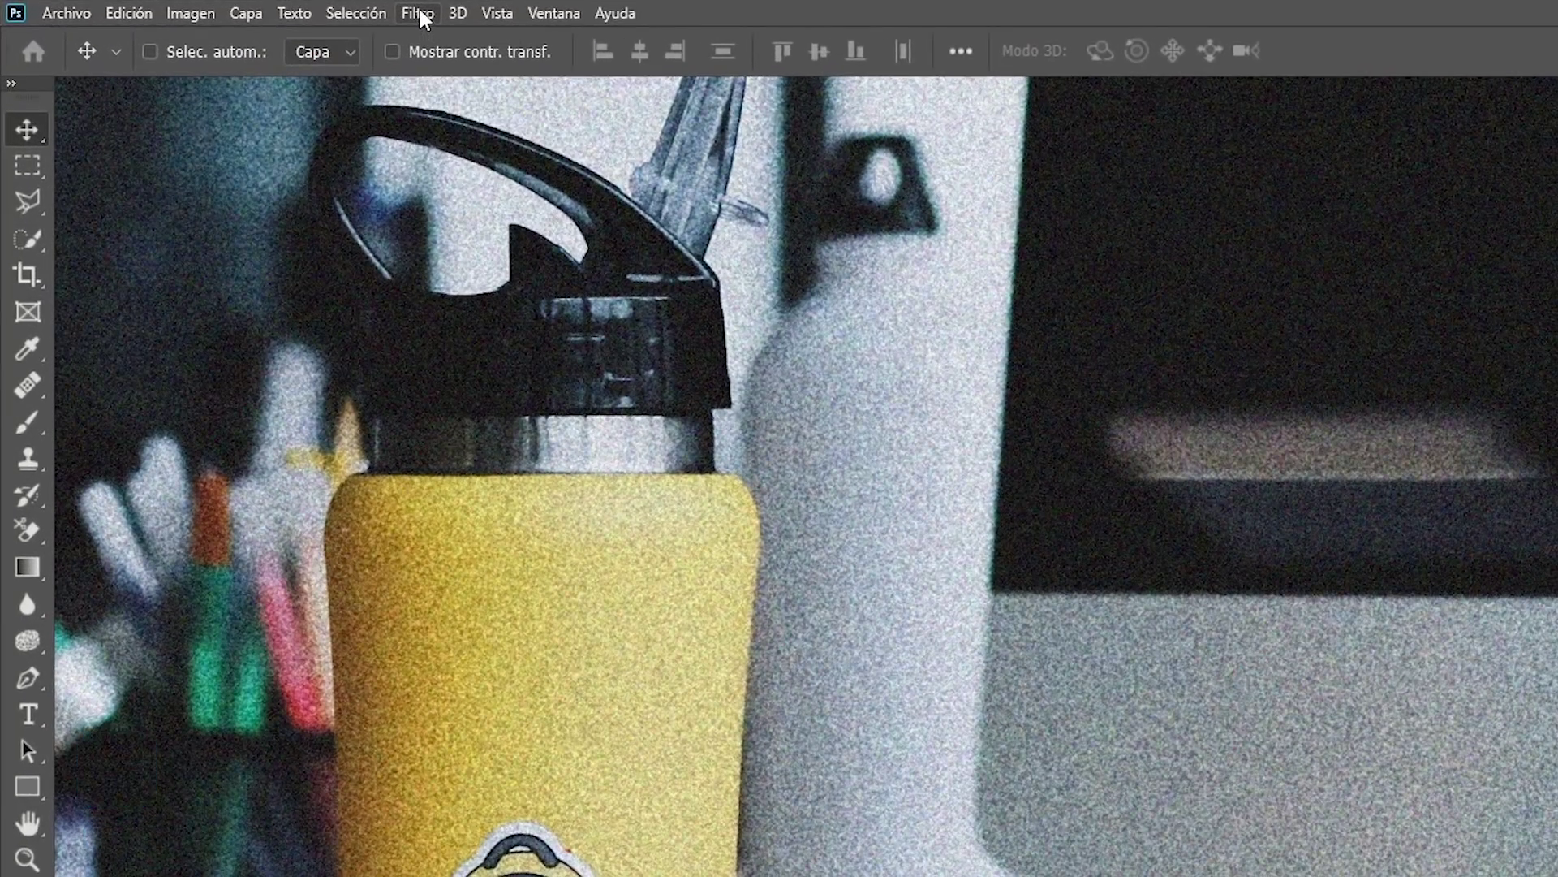
{"action": "left_click", "coordinate": [419, 13]}
{"action": "mouse_move", "coordinate": [438, 450]}
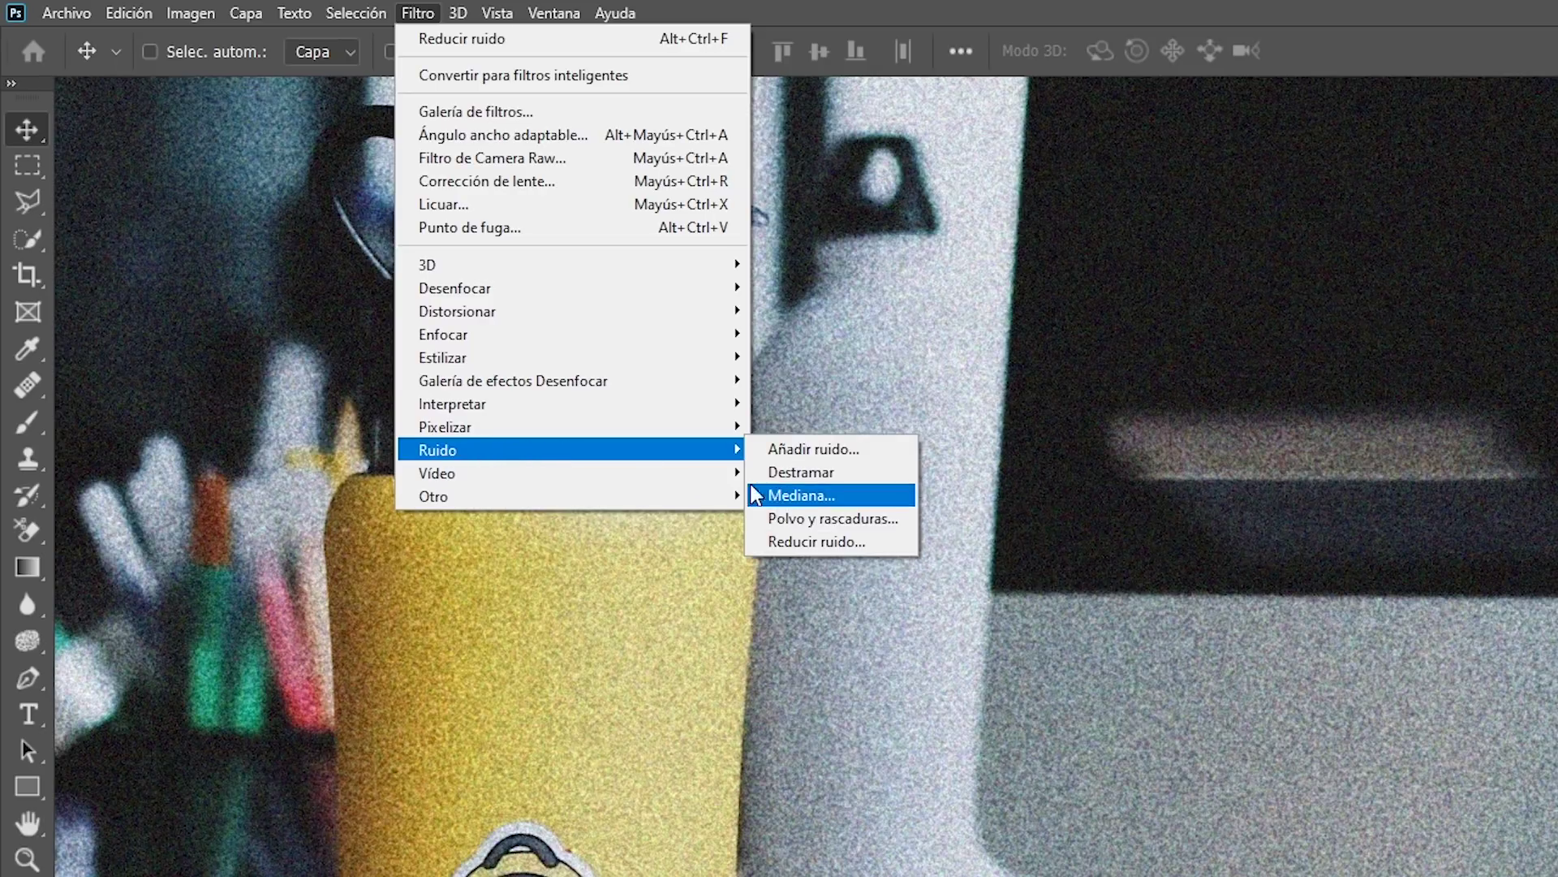
Step: Open Reducir ruido with Intensidad at 0 and preview the bottle's edge at 200%
{"action": "left_click", "coordinate": [810, 542]}
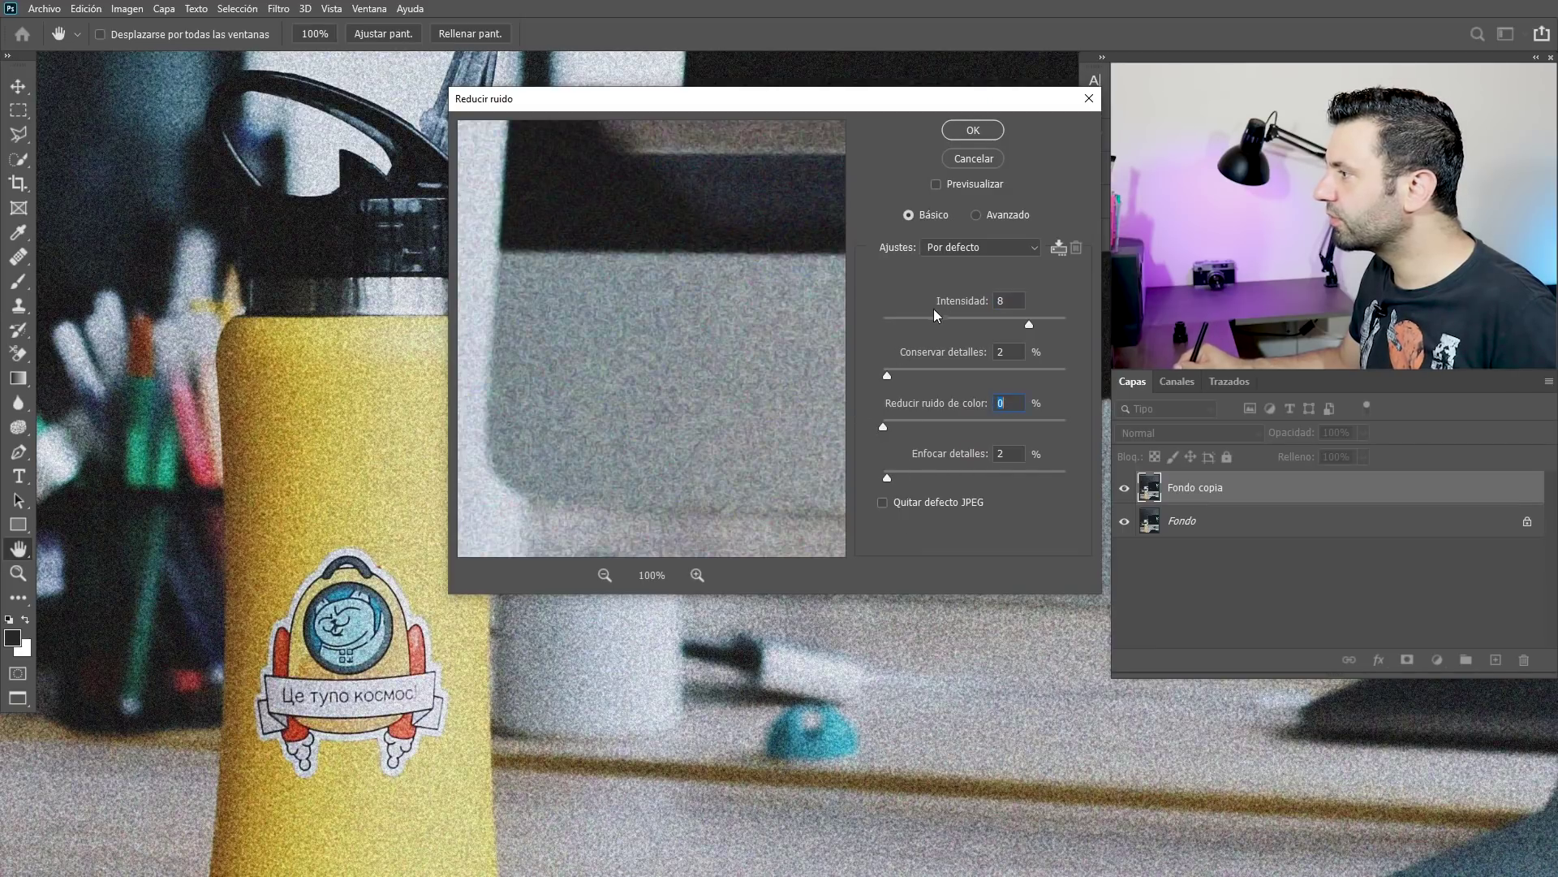
{"action": "left_click_drag", "start_coordinate": [1029, 324], "coordinate": [883, 324]}
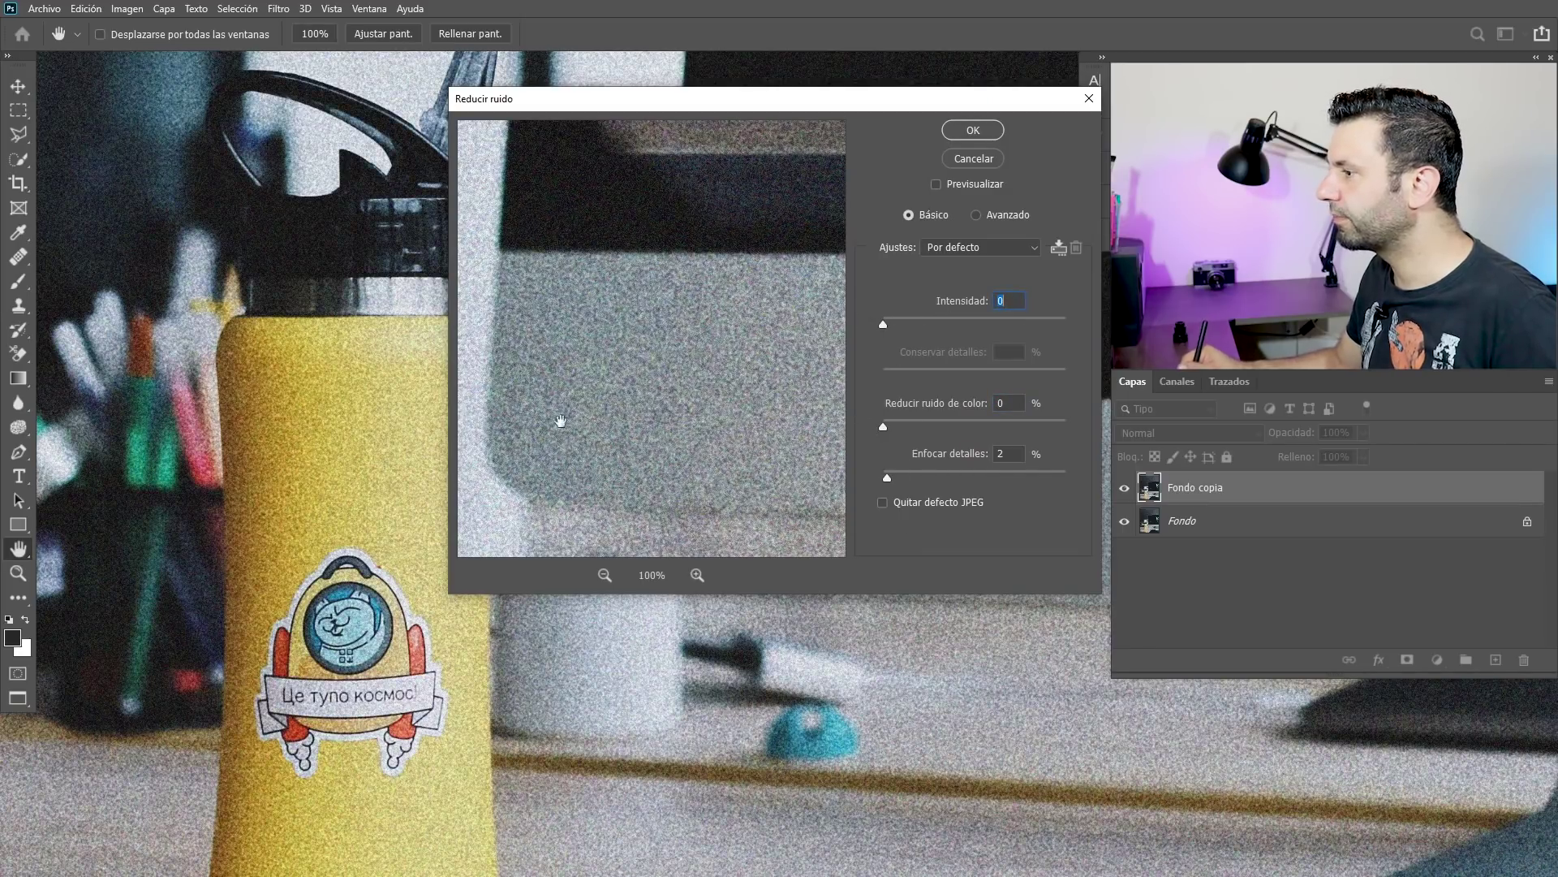
{"action": "left_click_drag", "start_coordinate": [557, 382], "coordinate": [689, 392]}
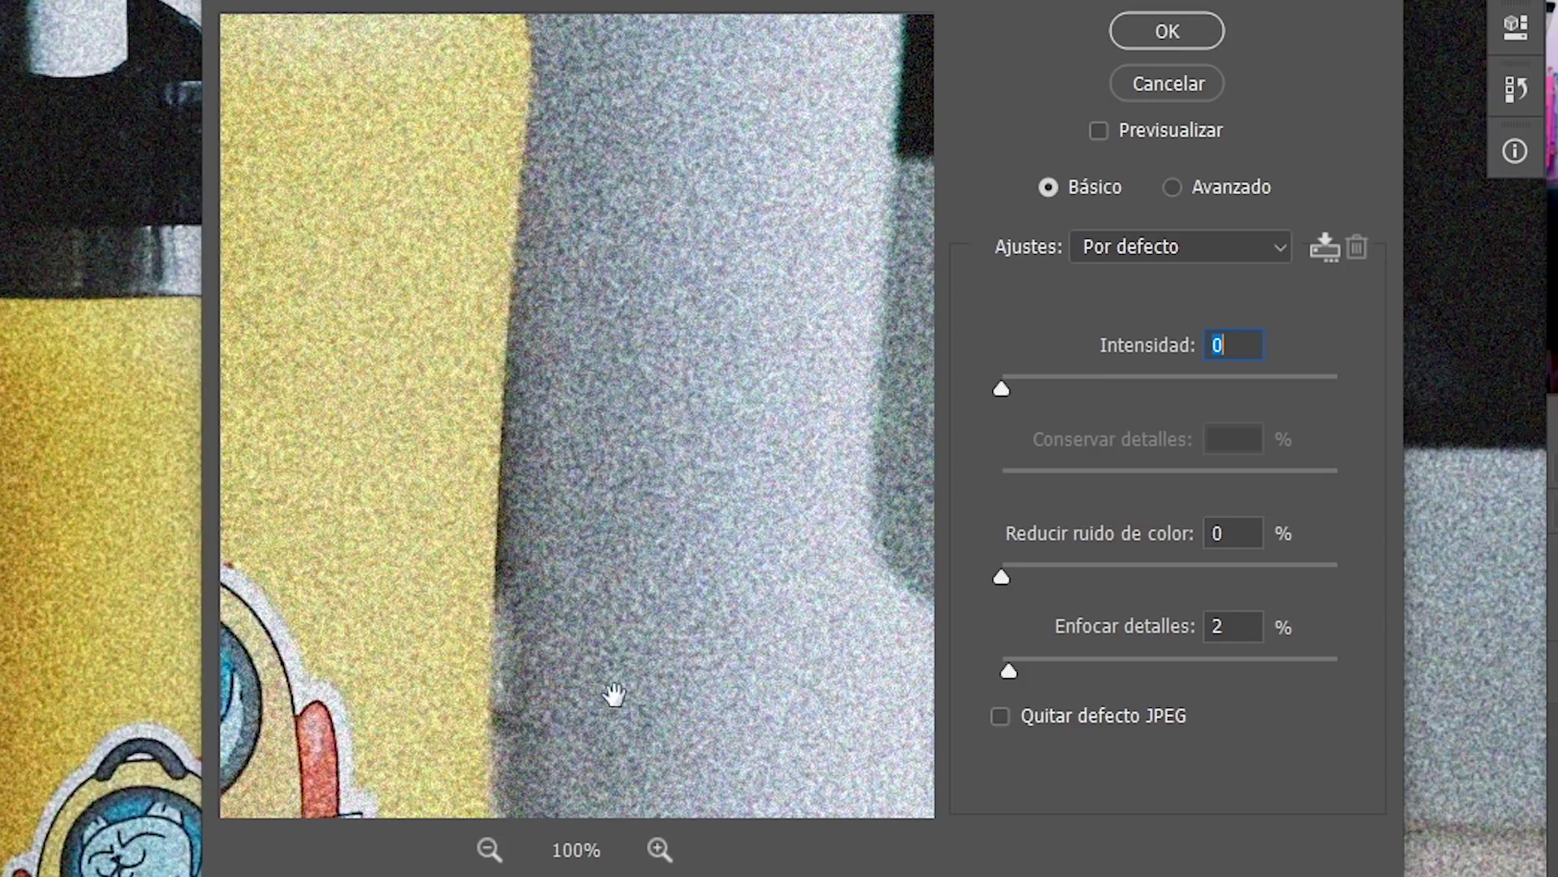
{"action": "left_click", "coordinate": [658, 850]}
{"action": "left_click_drag", "start_coordinate": [504, 556], "coordinate": [650, 552]}
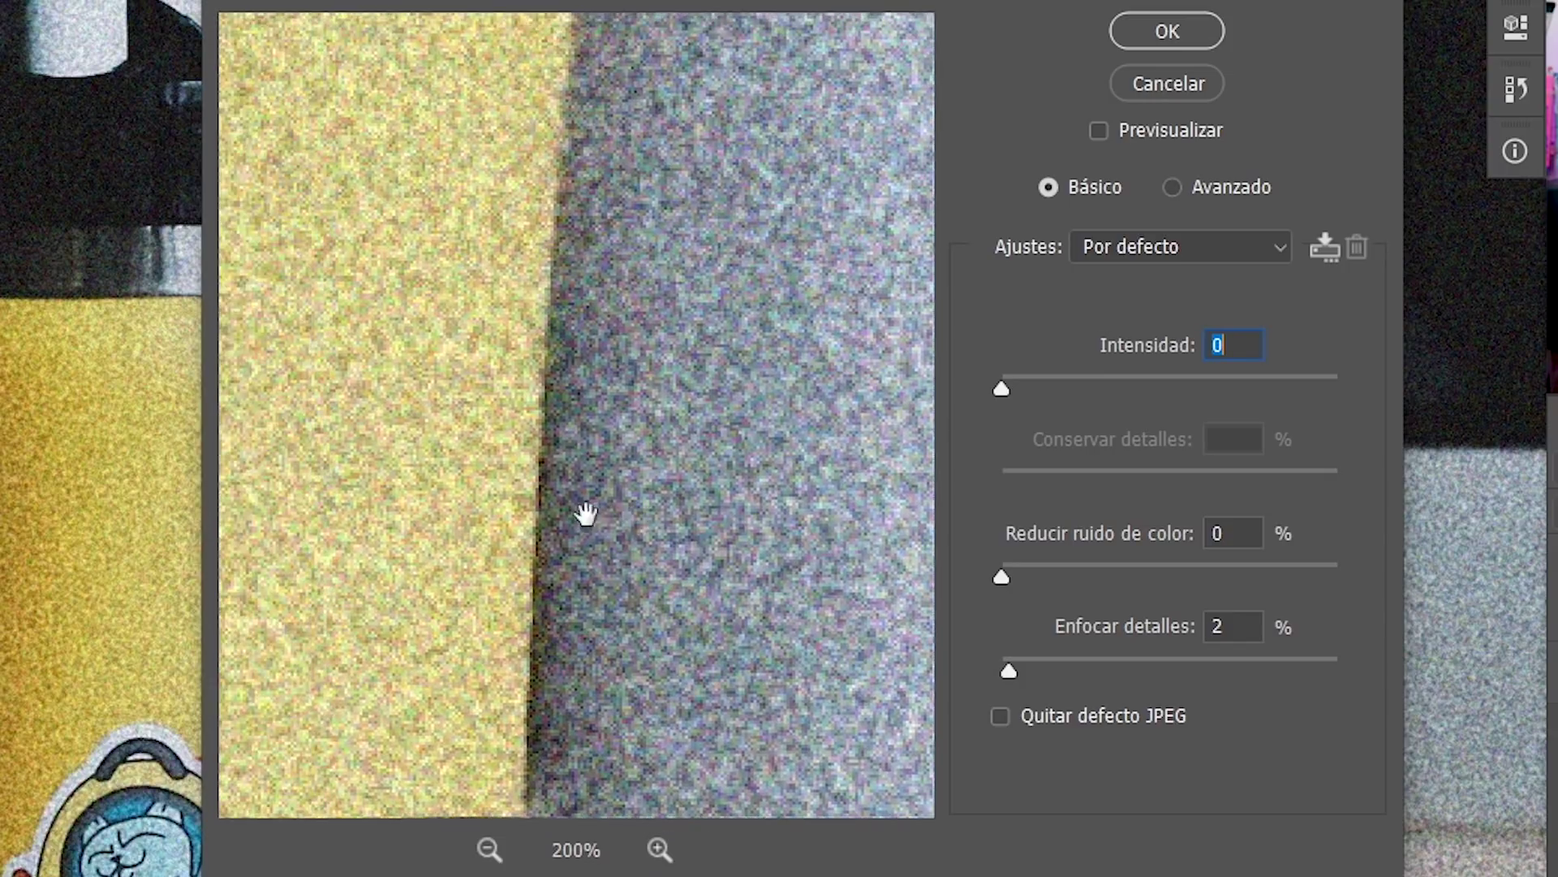
{"action": "left_click", "coordinate": [659, 849]}
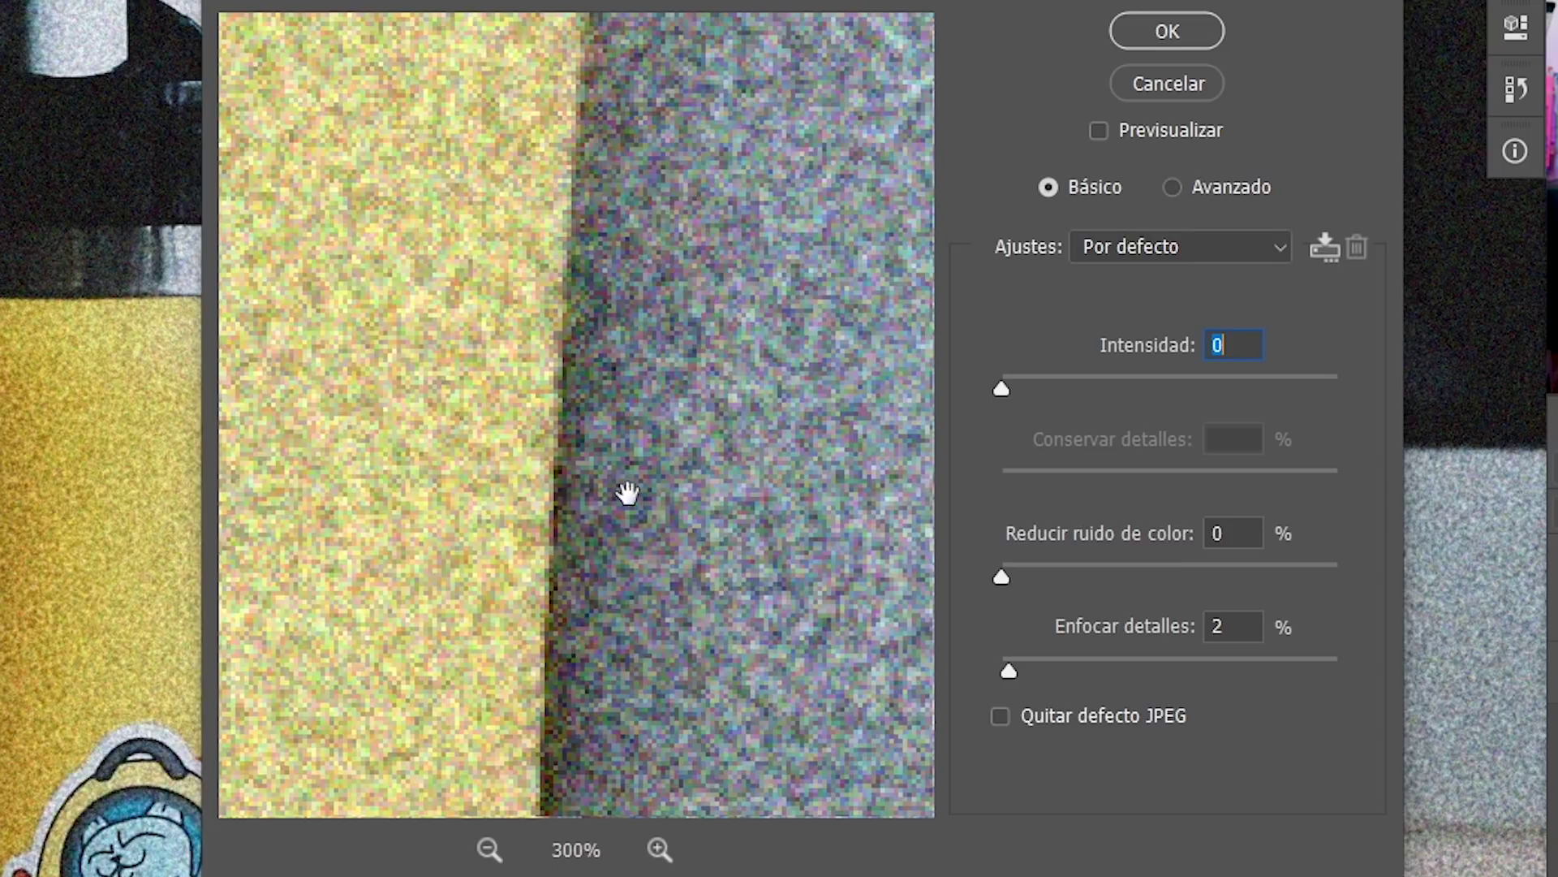
{"action": "left_click", "coordinate": [489, 850]}
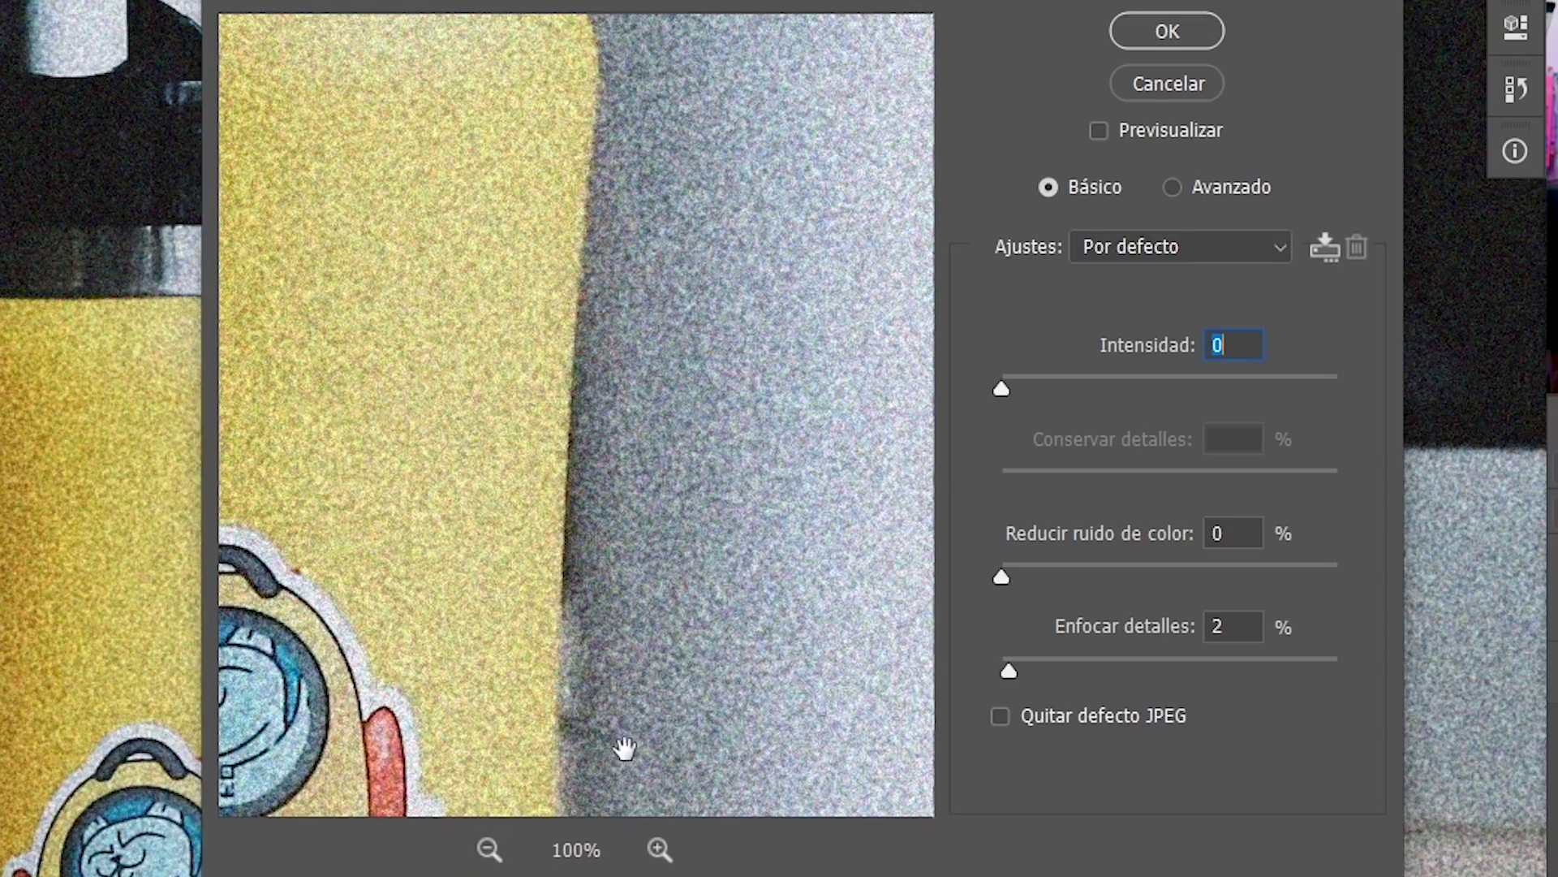
{"action": "left_click", "coordinate": [659, 852]}
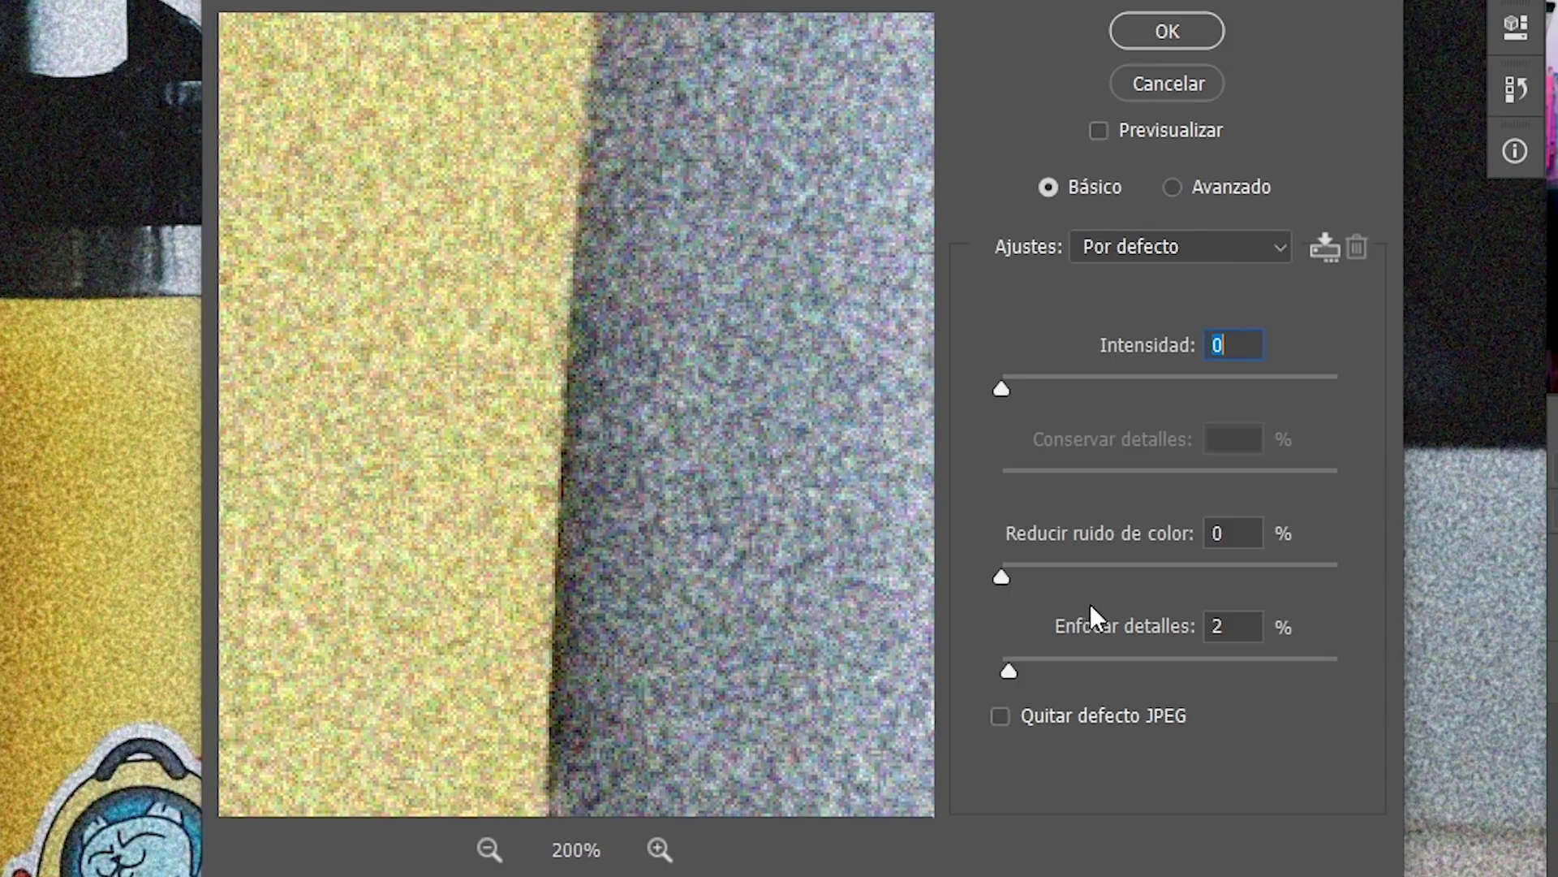
Step: Set Enfocar detalles to 0% and Reducir ruido de color to 54%, comparing against the original
{"action": "left_click", "coordinate": [1005, 671]}
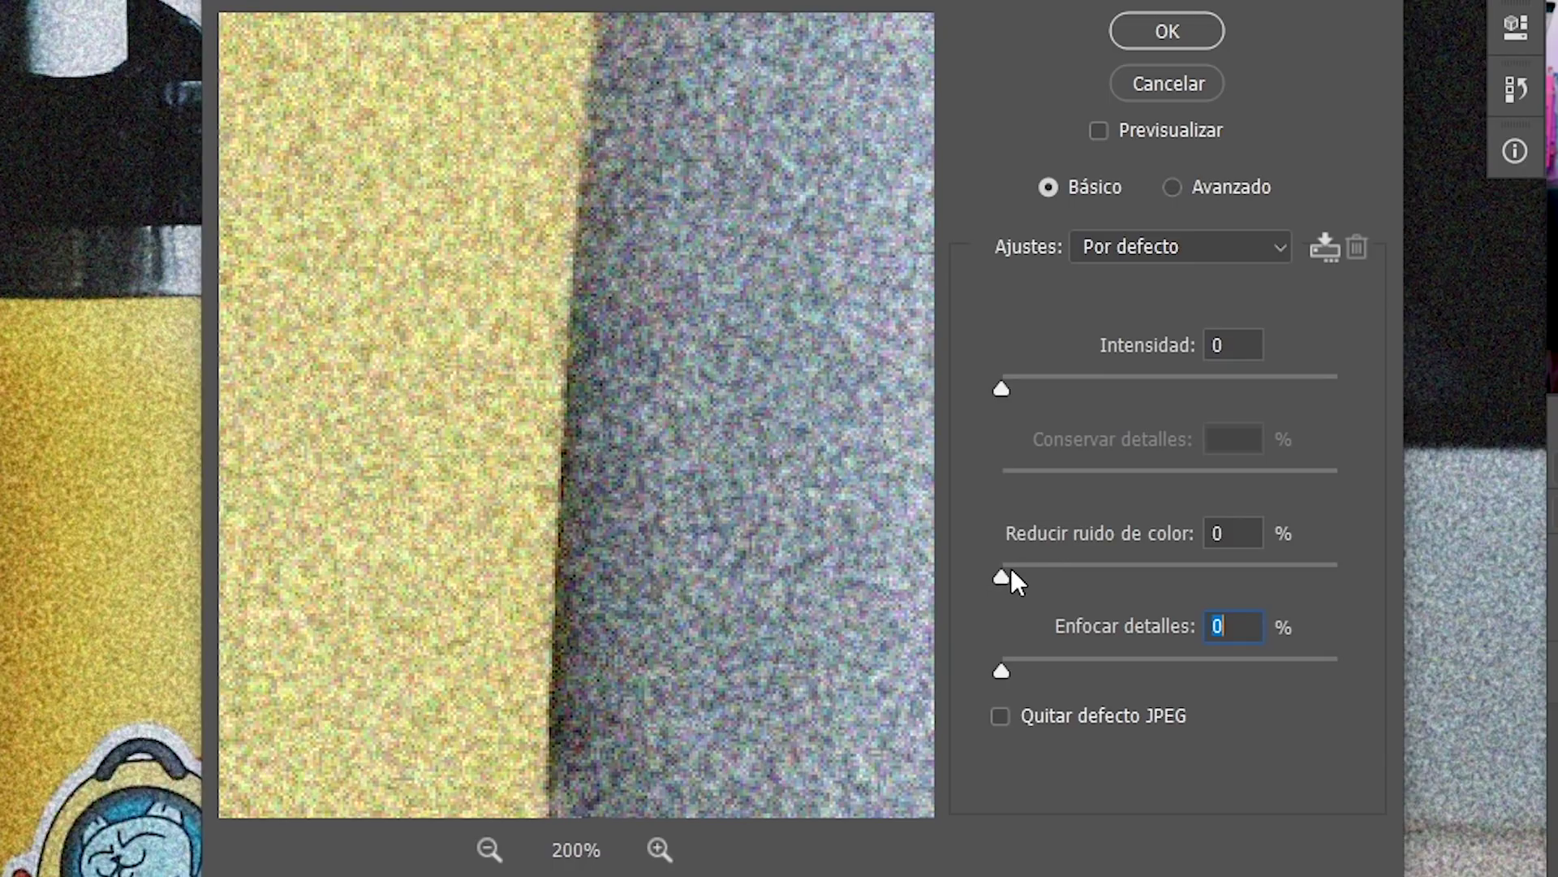
{"action": "left_click_drag", "start_coordinate": [1003, 573], "coordinate": [1130, 579]}
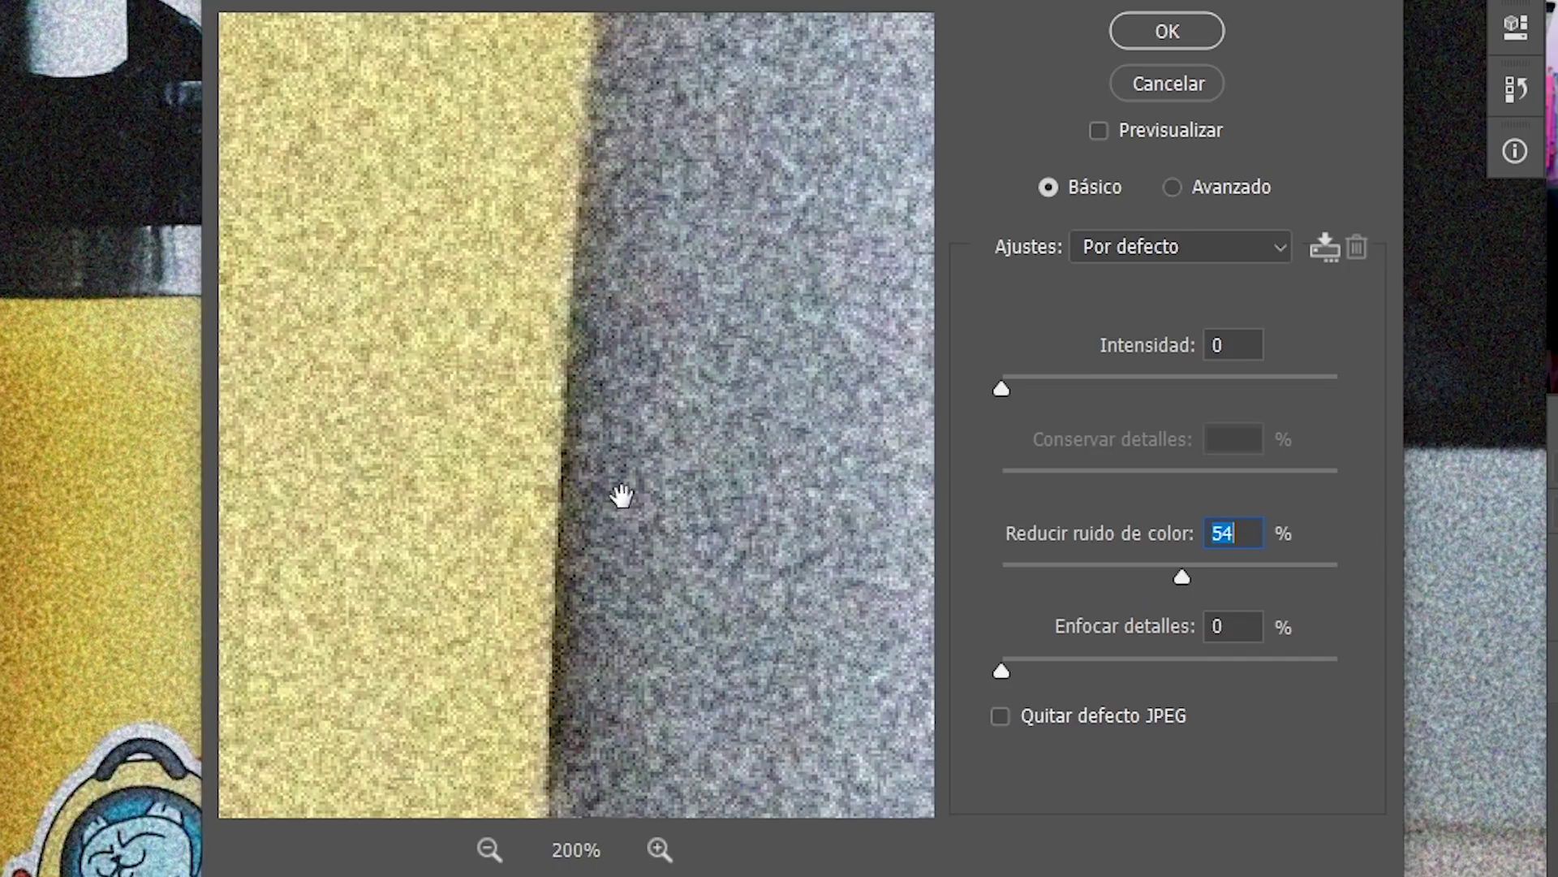
{"action": "left_click_drag", "start_coordinate": [624, 494], "coordinate": [609, 465]}
{"action": "left_click", "coordinate": [659, 850]}
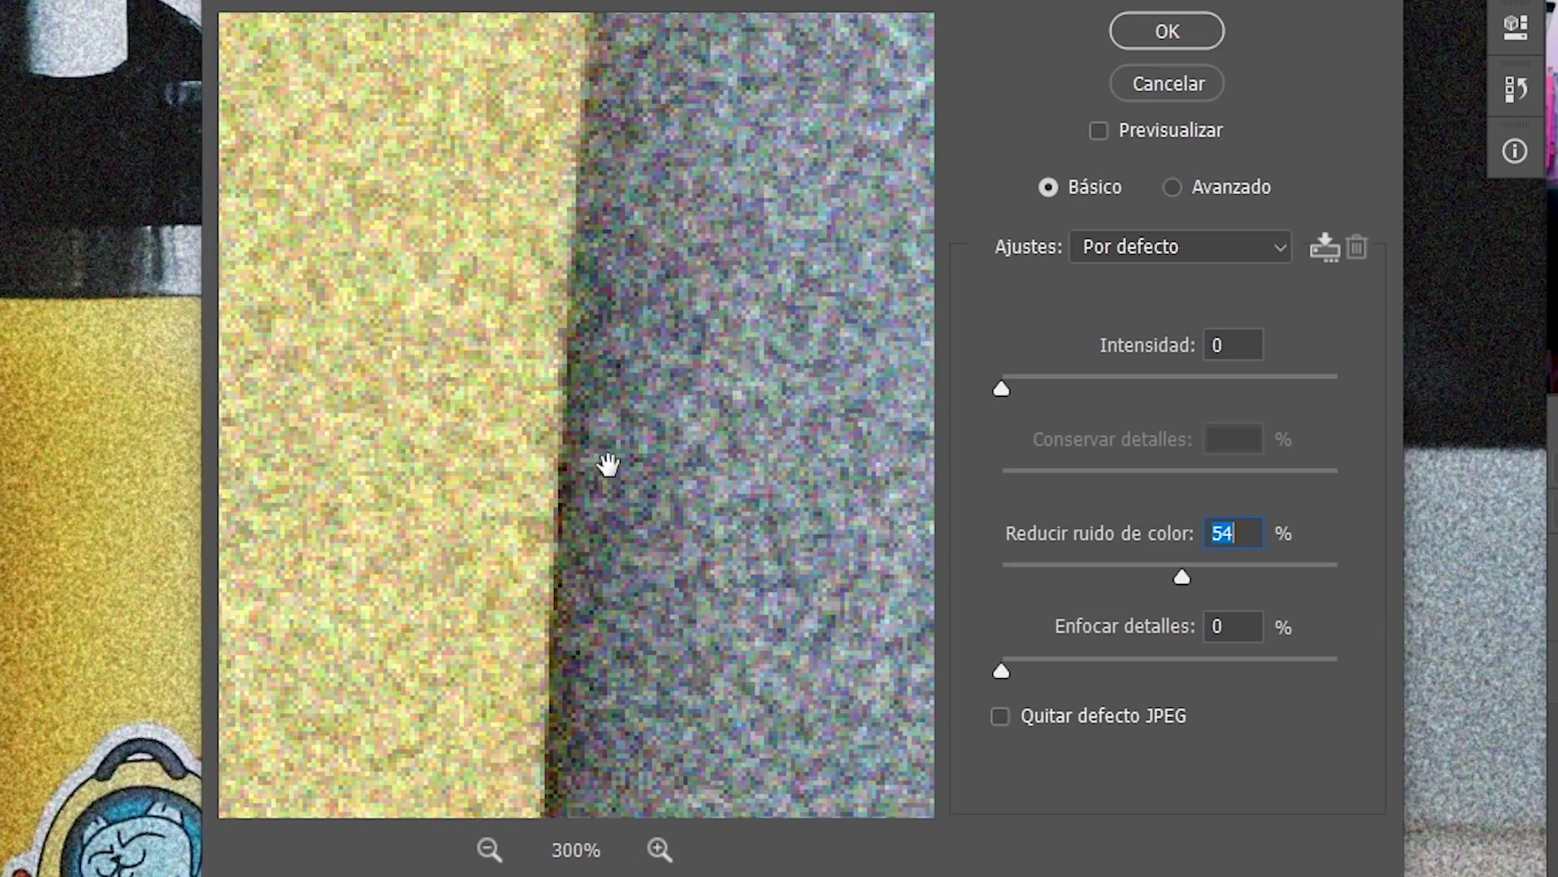
{"action": "left_click_drag", "start_coordinate": [609, 464], "coordinate": [609, 465]}
{"action": "left_click", "coordinate": [490, 849]}
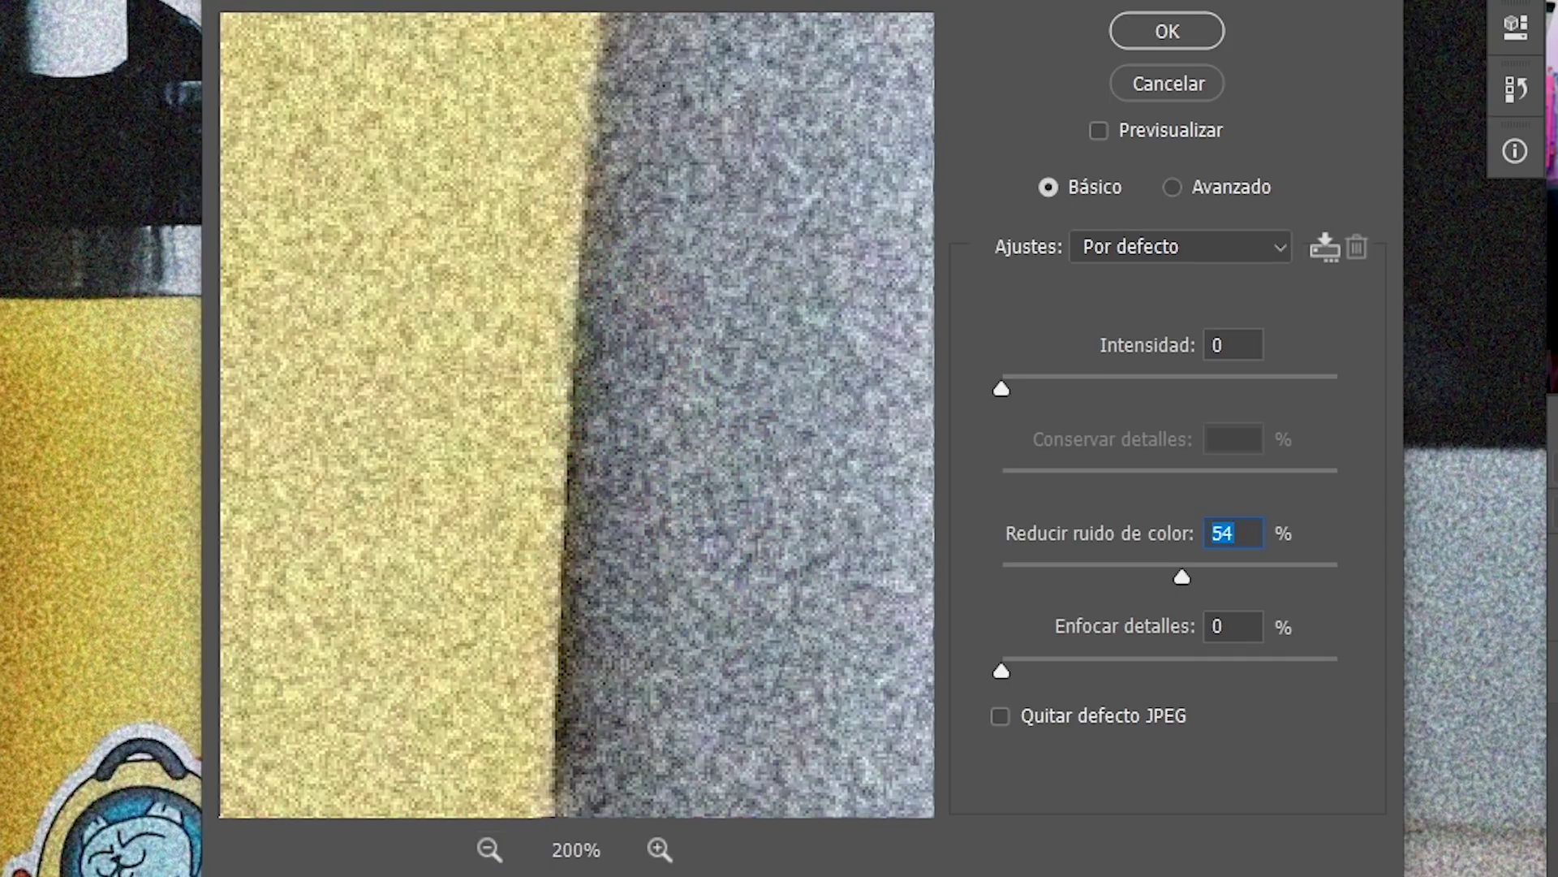
{"action": "left_click", "coordinate": [490, 848]}
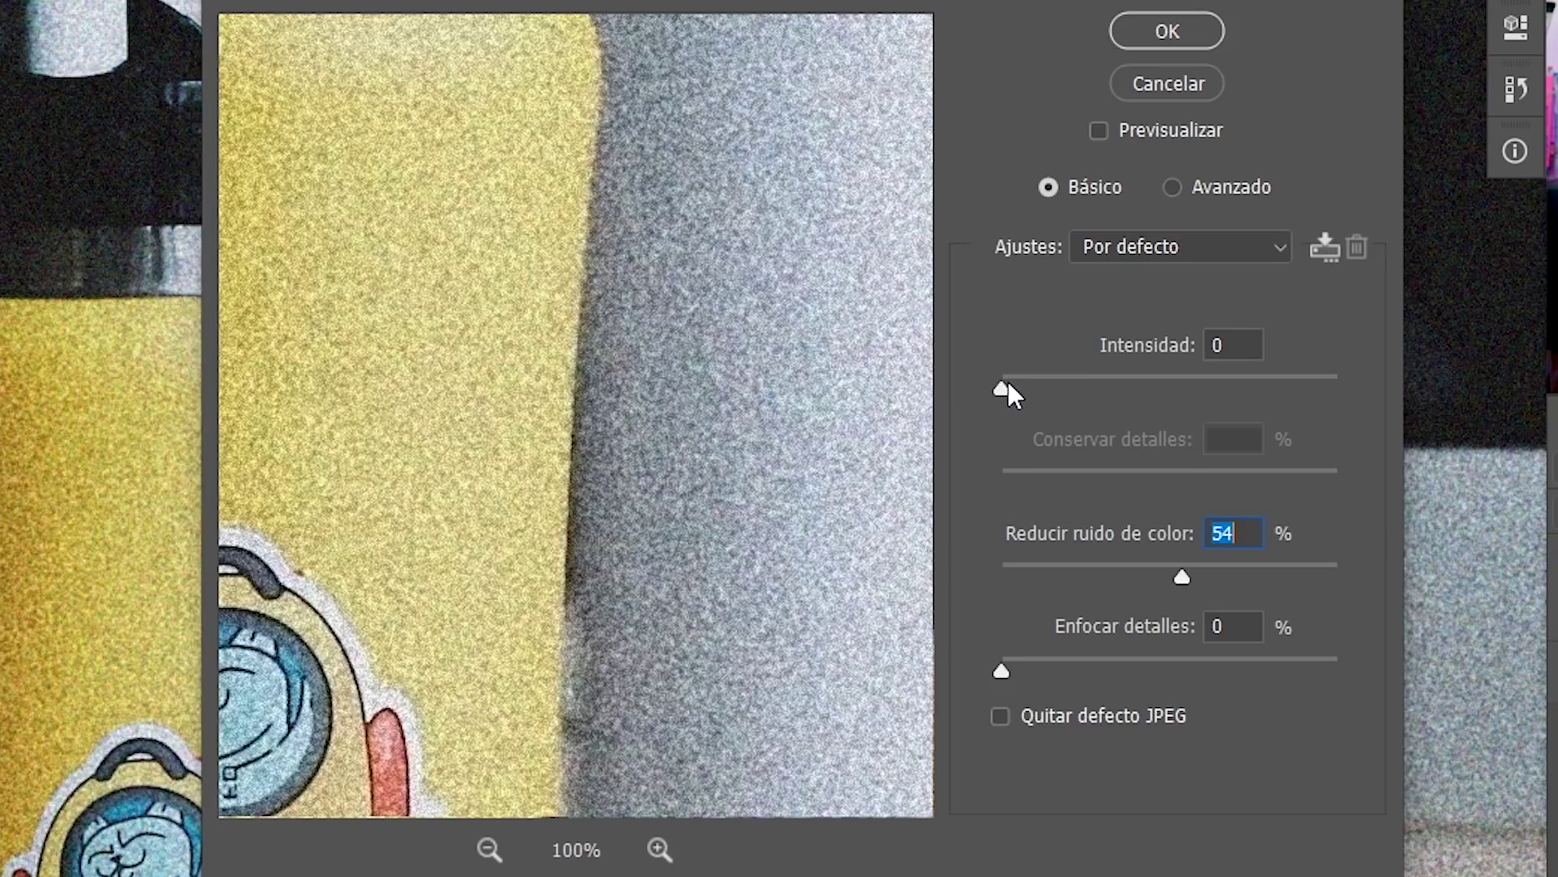
{"action": "left_click_drag", "start_coordinate": [1009, 387], "coordinate": [1128, 390]}
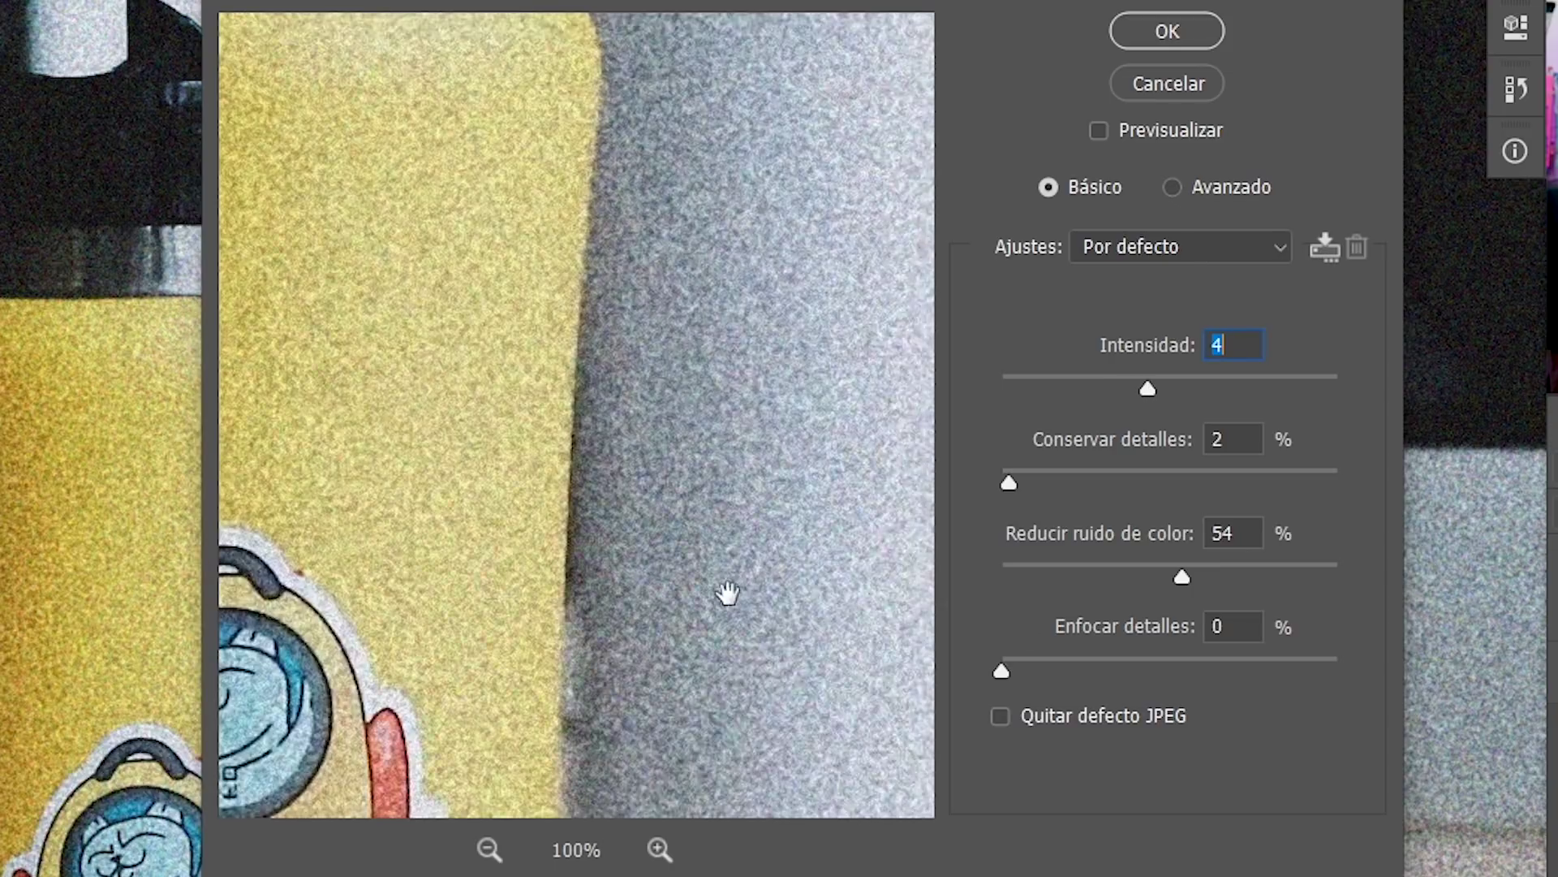
Step: Tune Reducir ruido to Intensidad 9 and Conservar detalles 4%, testing Enfocar detalles values up to 14%
{"action": "left_click_drag", "start_coordinate": [727, 592], "coordinate": [786, 575]}
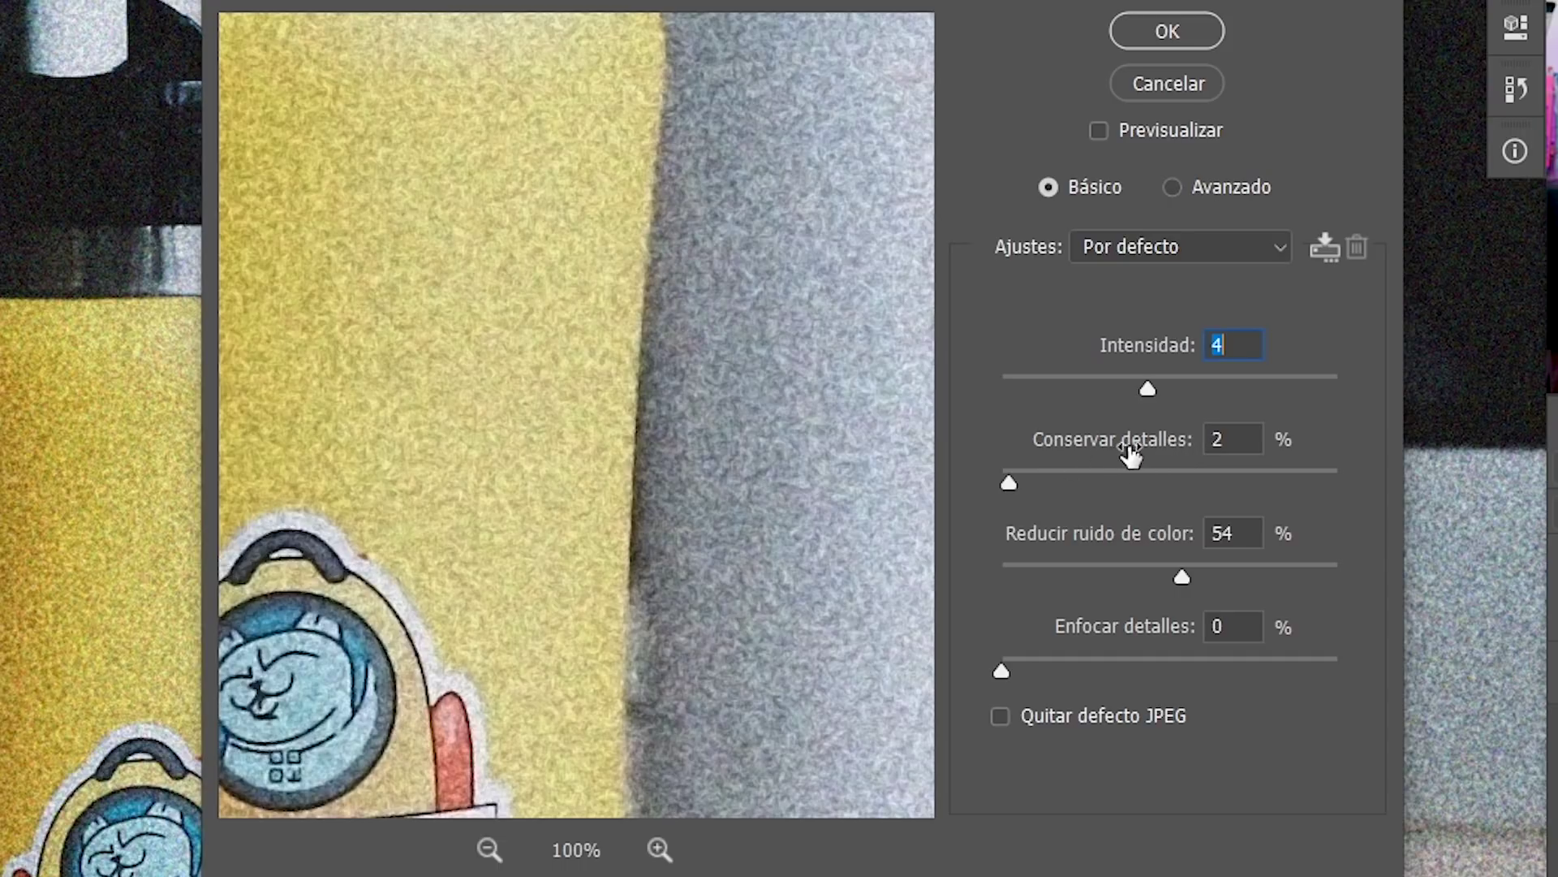
{"action": "left_click_drag", "start_coordinate": [1009, 485], "coordinate": [995, 490]}
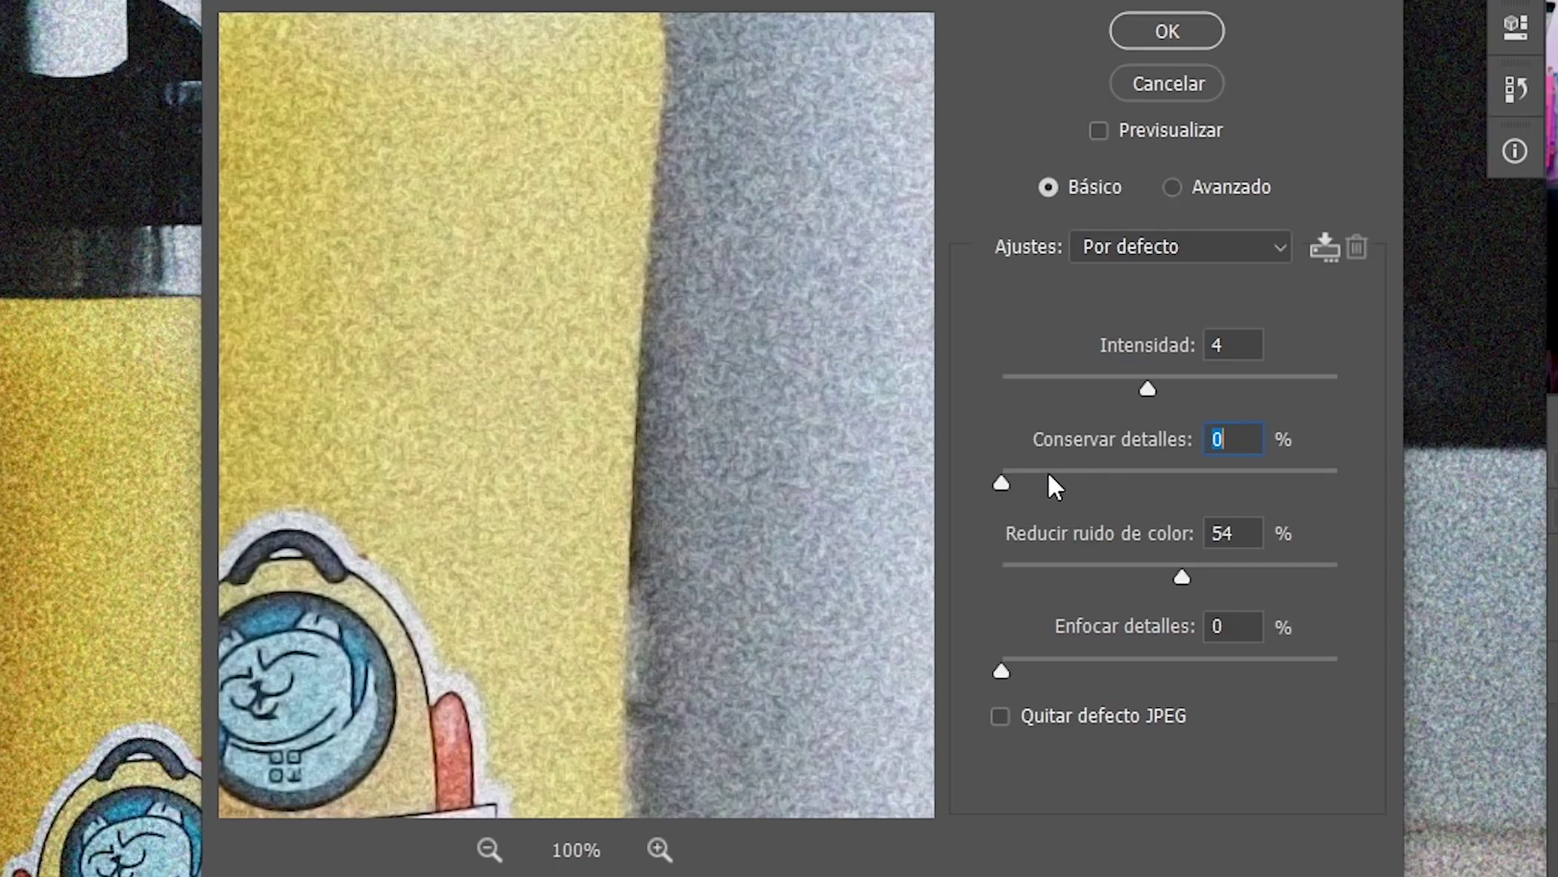
{"action": "left_click_drag", "start_coordinate": [997, 489], "coordinate": [1371, 491]}
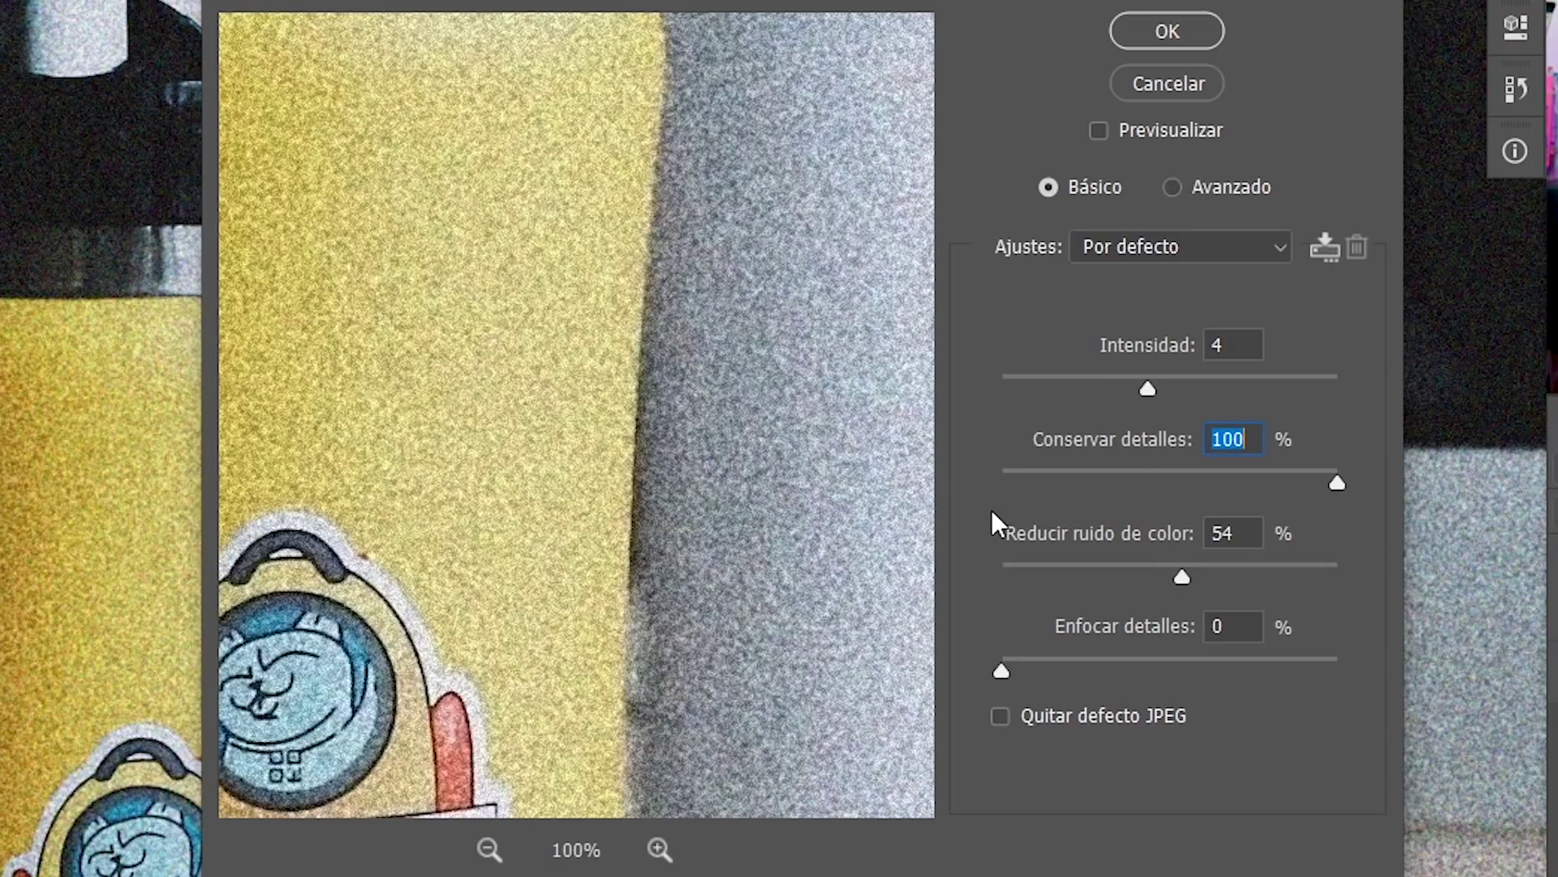
{"action": "left_click", "coordinate": [1045, 480]}
{"action": "left_click_drag", "start_coordinate": [1046, 480], "coordinate": [1029, 479]}
{"action": "left_click_drag", "start_coordinate": [1035, 479], "coordinate": [1023, 481]}
{"action": "type", "text": "4"}
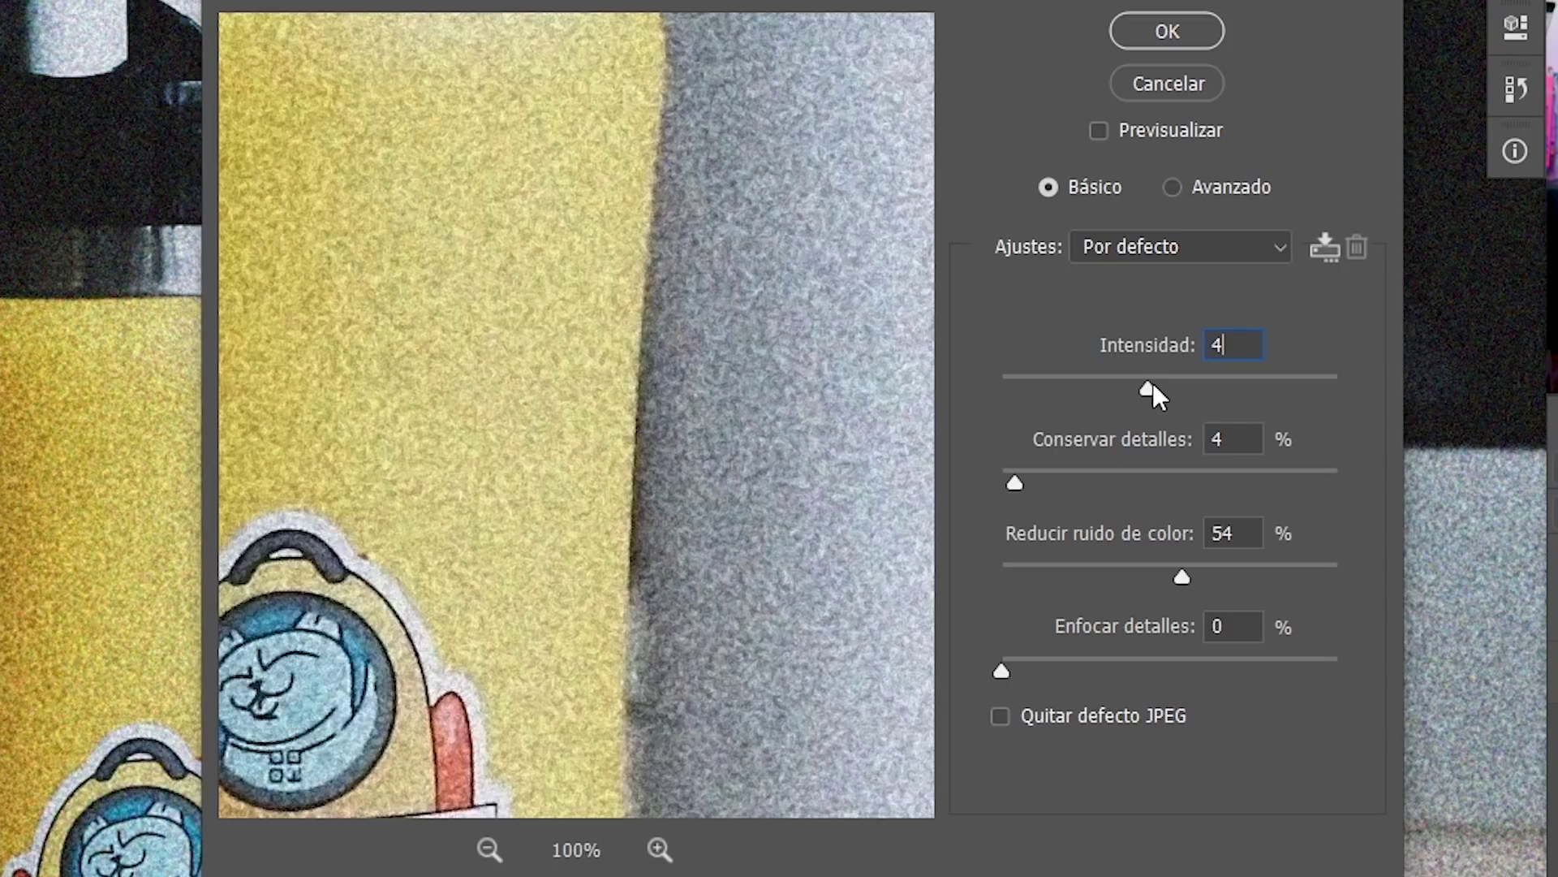
{"action": "left_click_drag", "start_coordinate": [1158, 388], "coordinate": [1163, 389]}
{"action": "left_click_drag", "start_coordinate": [1006, 667], "coordinate": [1050, 665]}
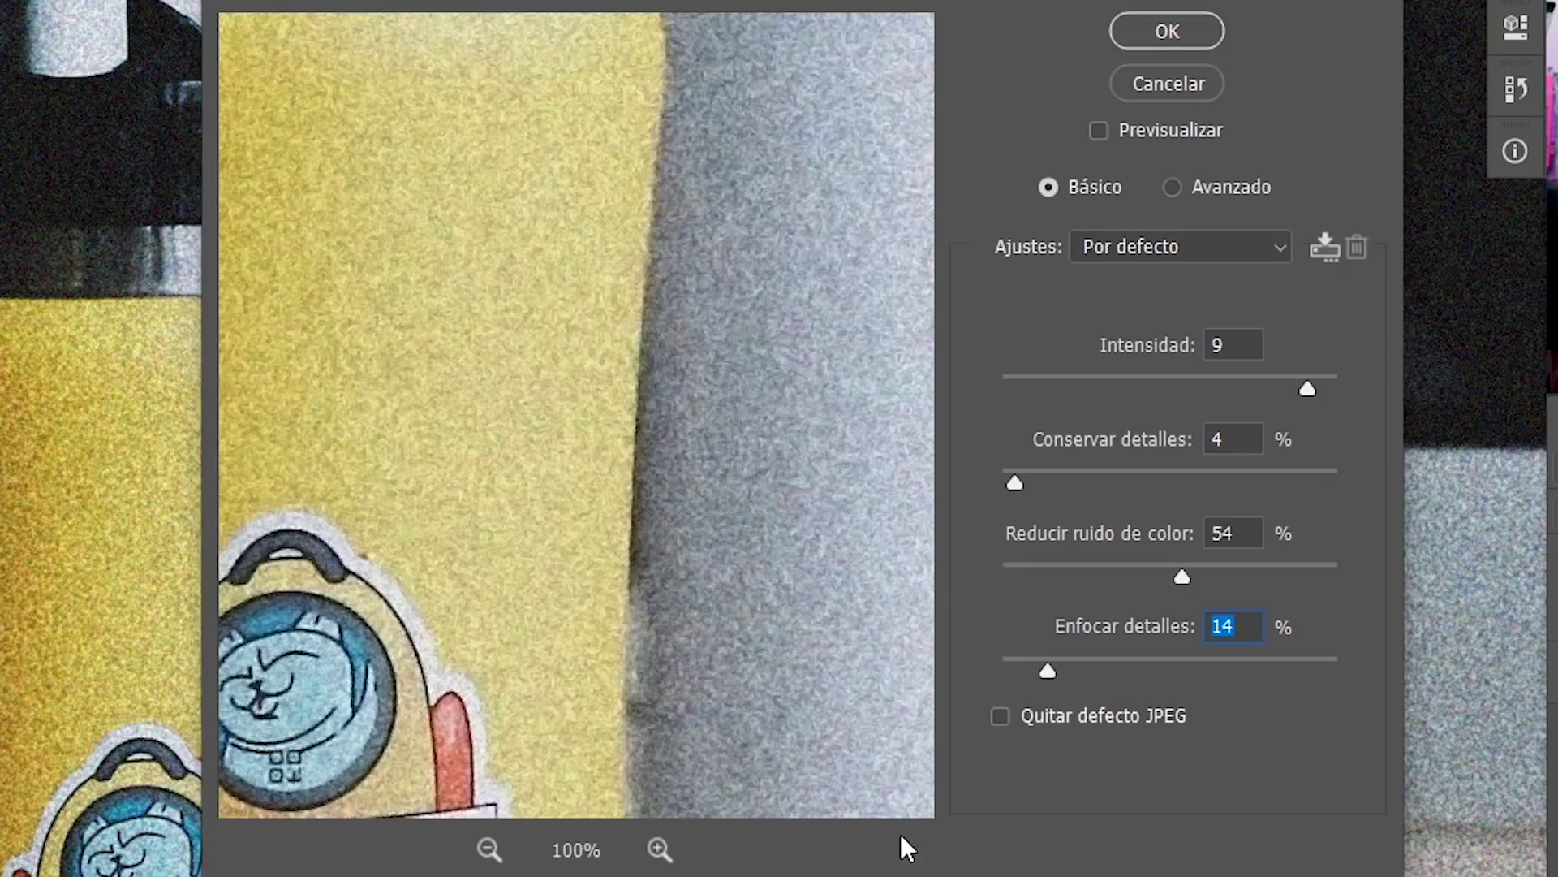
{"action": "left_click_drag", "start_coordinate": [1043, 681], "coordinate": [1024, 674]}
Step: Switch Reducir ruido to Avanzado mode and apply it to Fondo copia
{"action": "left_click", "coordinate": [1178, 186]}
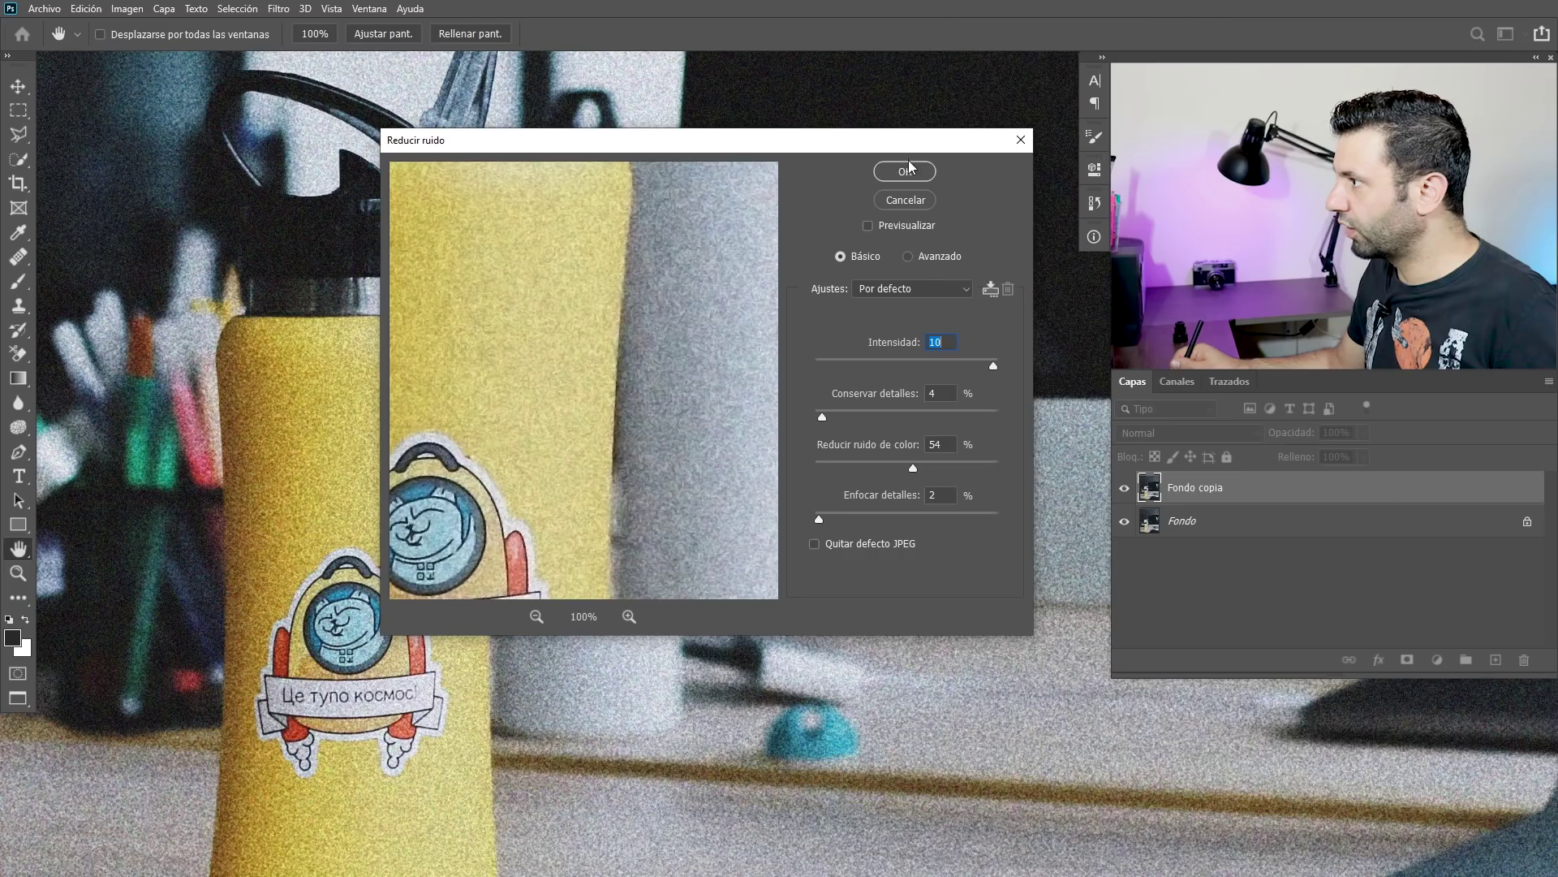
{"action": "left_click", "coordinate": [907, 161]}
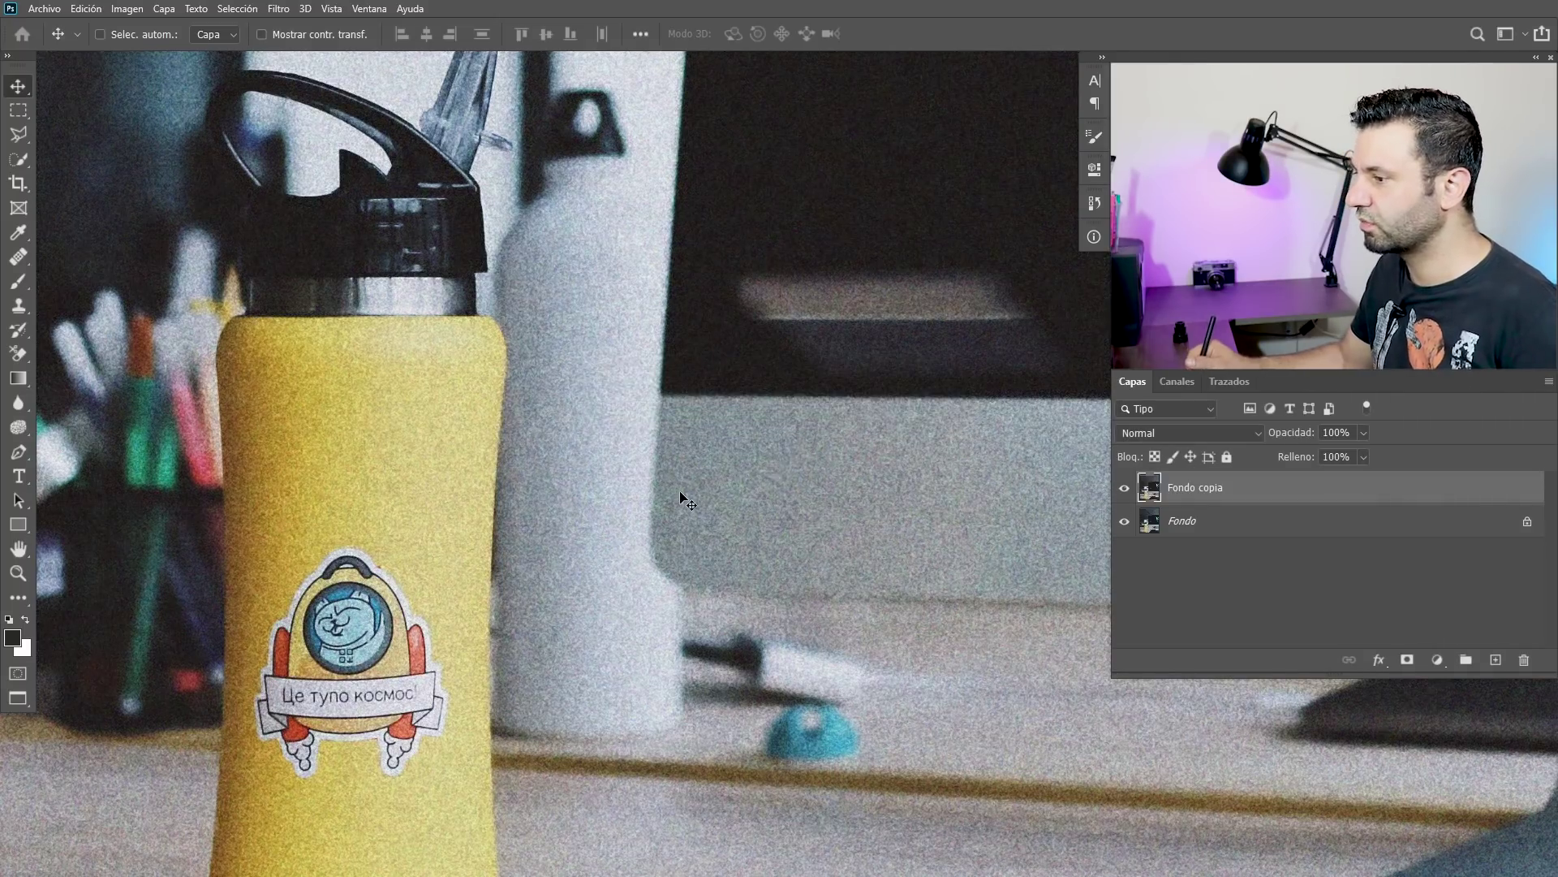
Step: Fit the photo on screen, compare with Fondo copia hidden, then duplicate it as Fondo copia 2
{"action": "key", "text": "ctrl+0"}
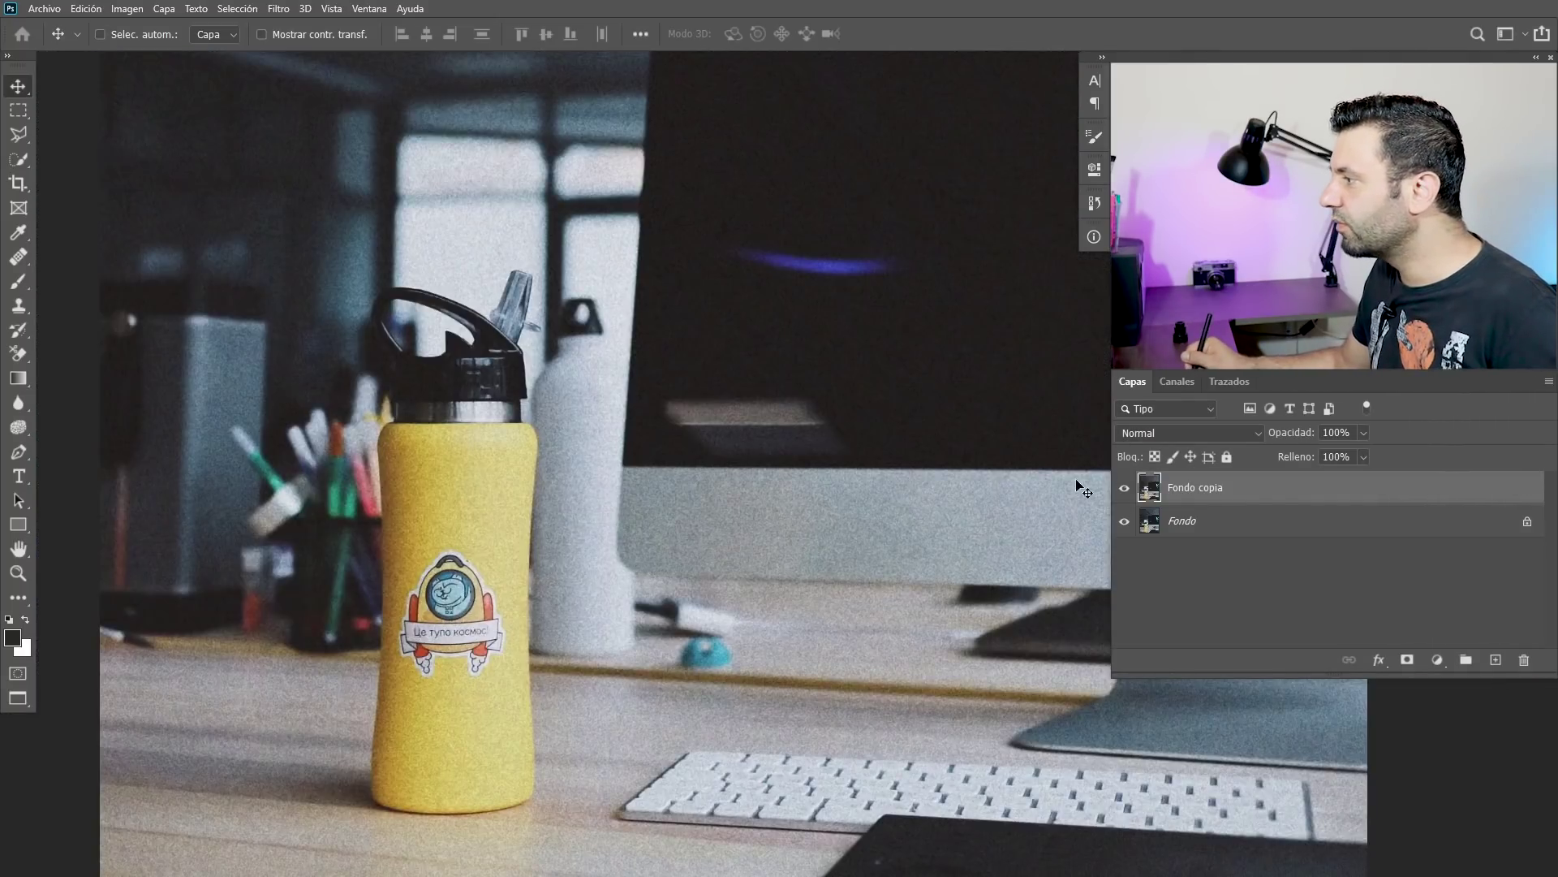
{"action": "left_click", "coordinate": [1125, 489]}
{"action": "left_click", "coordinate": [1126, 490]}
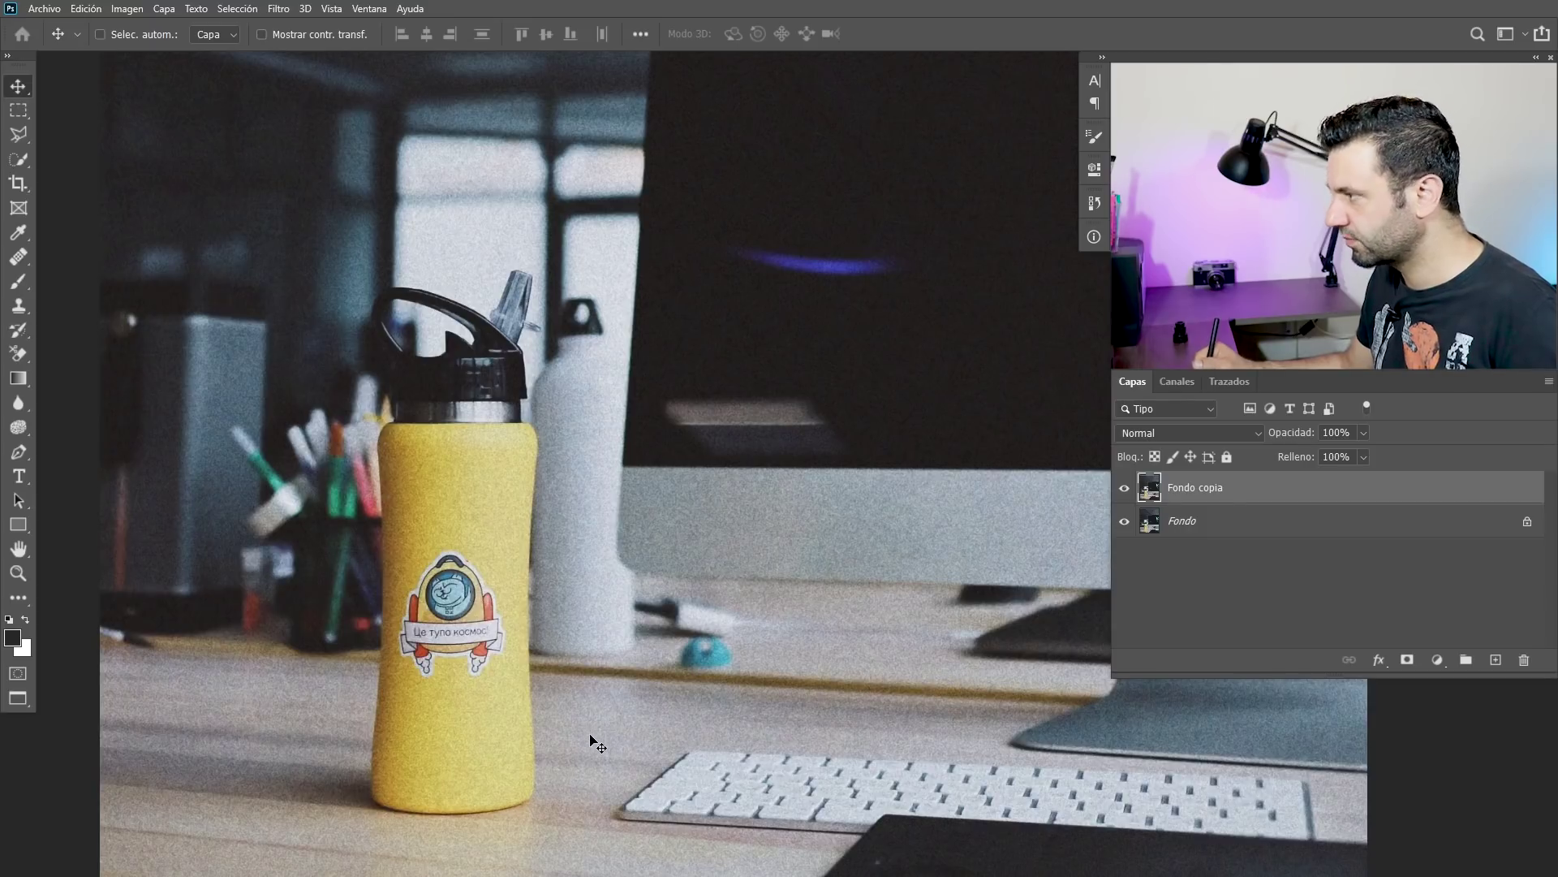
{"action": "left_click_drag", "start_coordinate": [1184, 487], "coordinate": [1498, 643]}
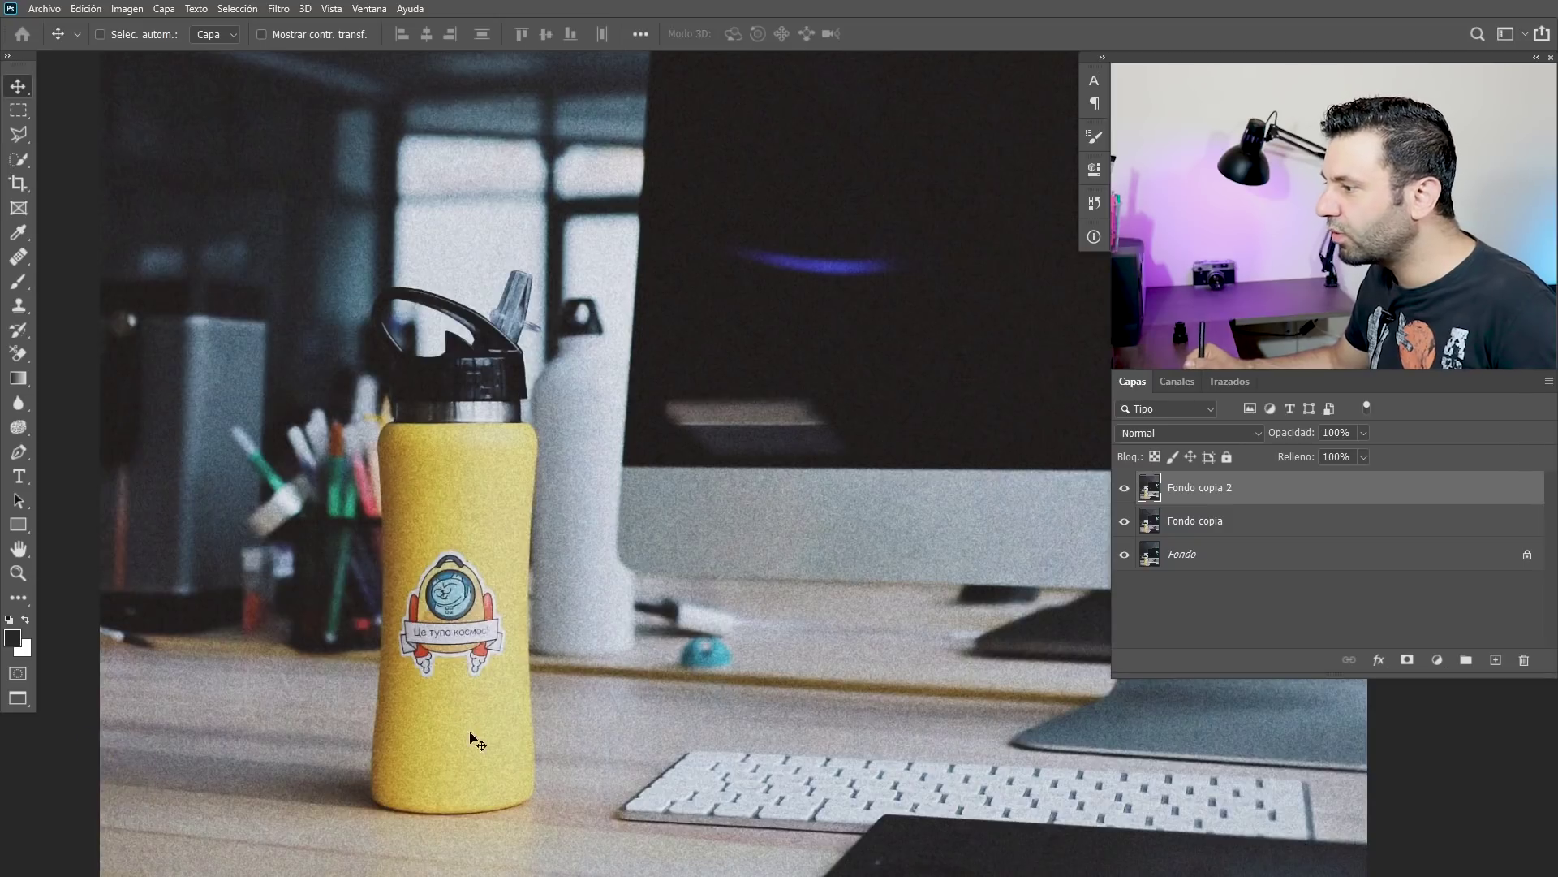
{"action": "scroll", "coordinate": [704, 284], "scroll_direction": "right", "scroll_amount": 1}
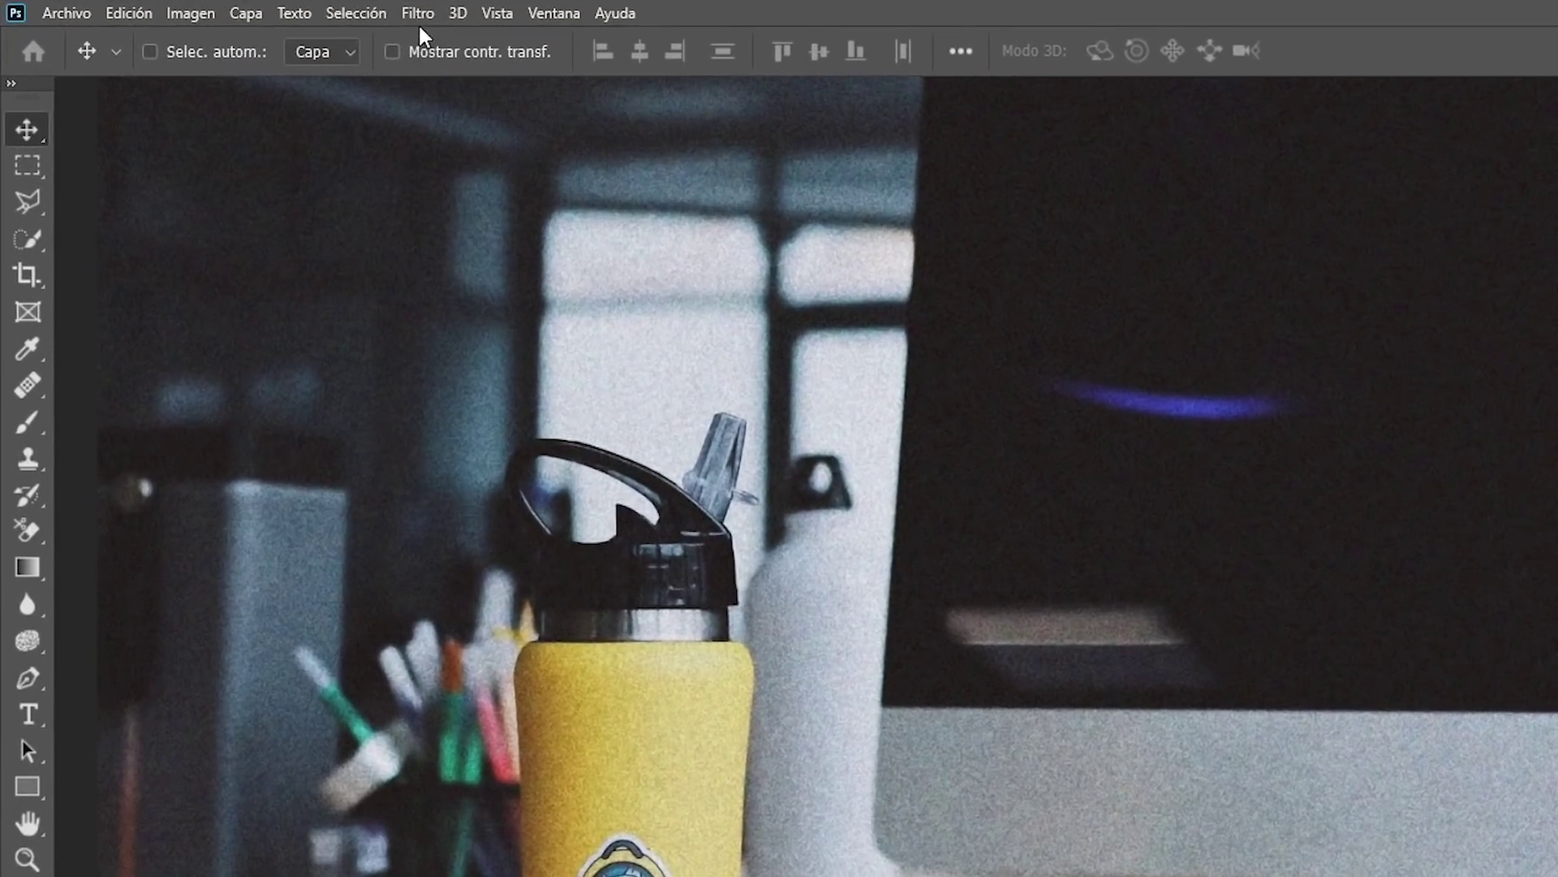
Step: Open Desenfoque de superficie for Fondo copia 2 and position its preview window
{"action": "left_click", "coordinate": [418, 13]}
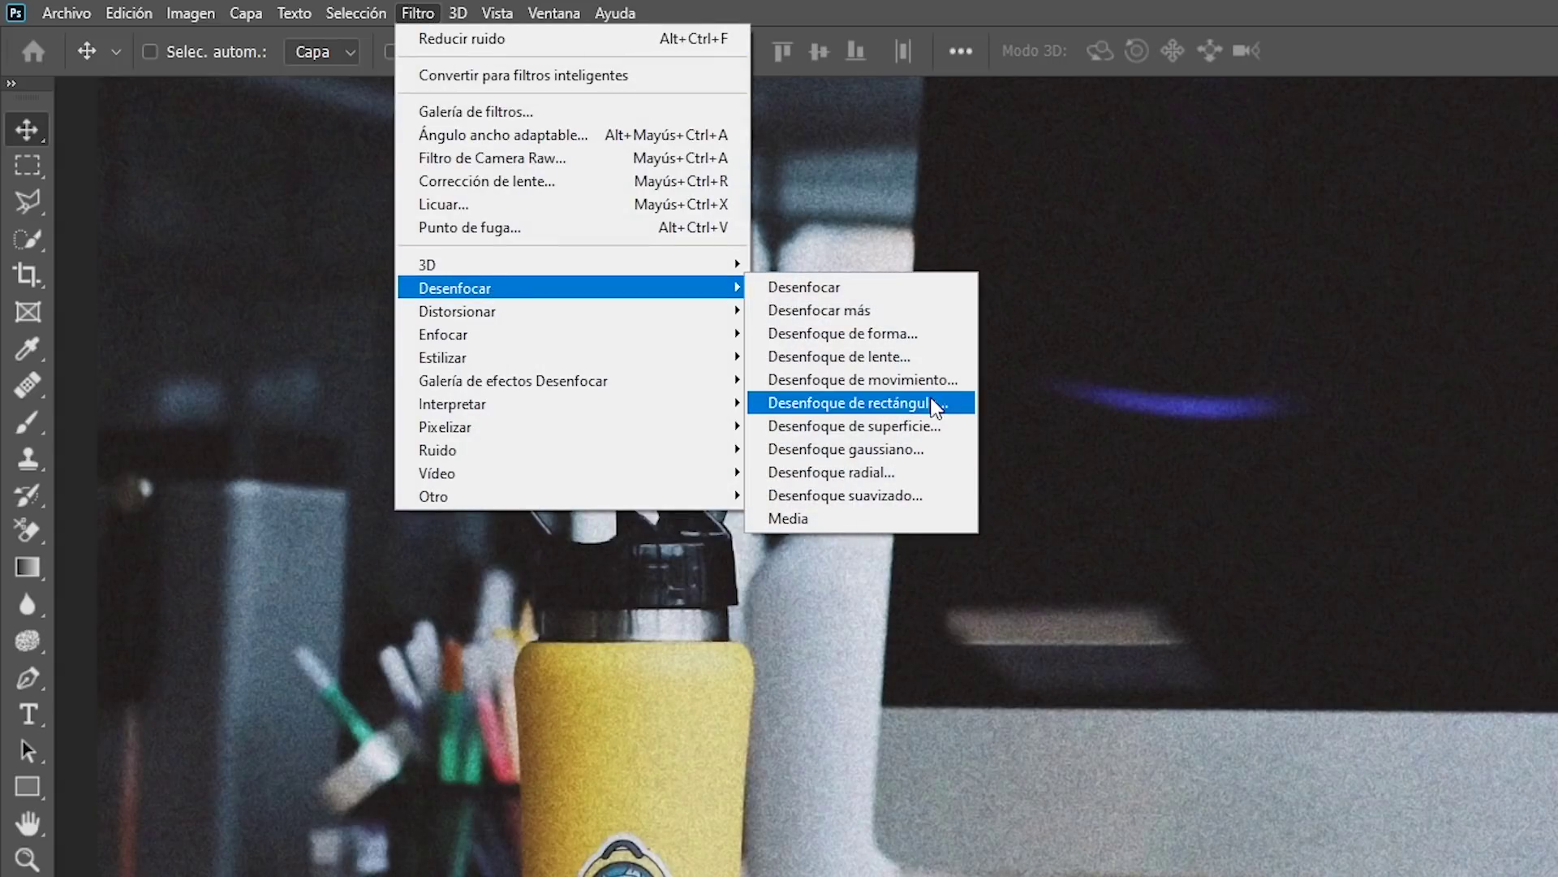
{"action": "left_click", "coordinate": [925, 427]}
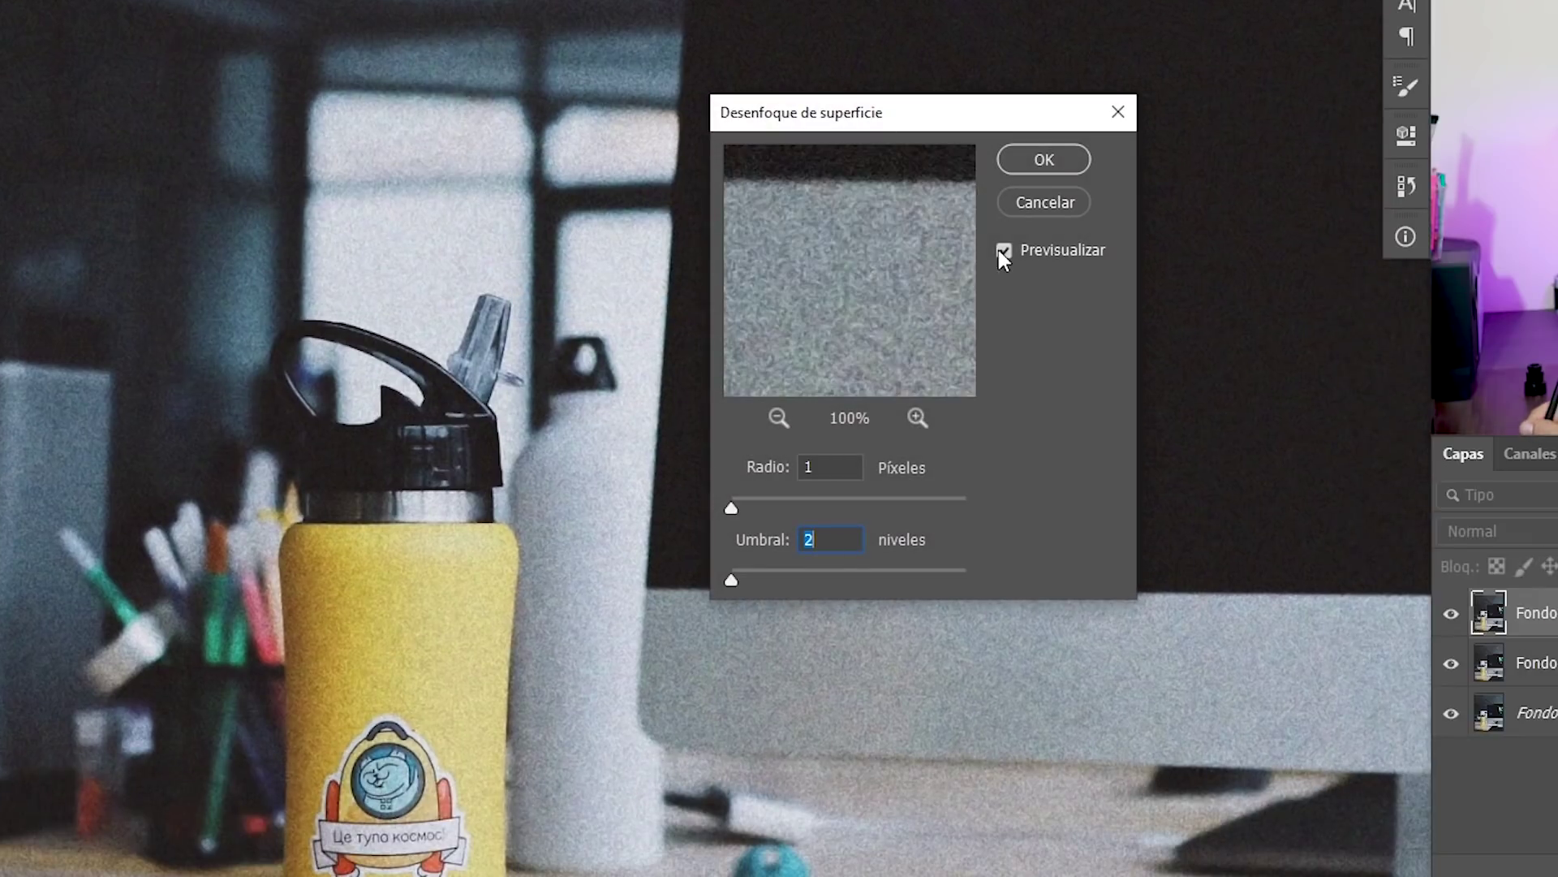
{"action": "left_click", "coordinate": [1005, 250]}
{"action": "left_click_drag", "start_coordinate": [838, 323], "coordinate": [901, 320]}
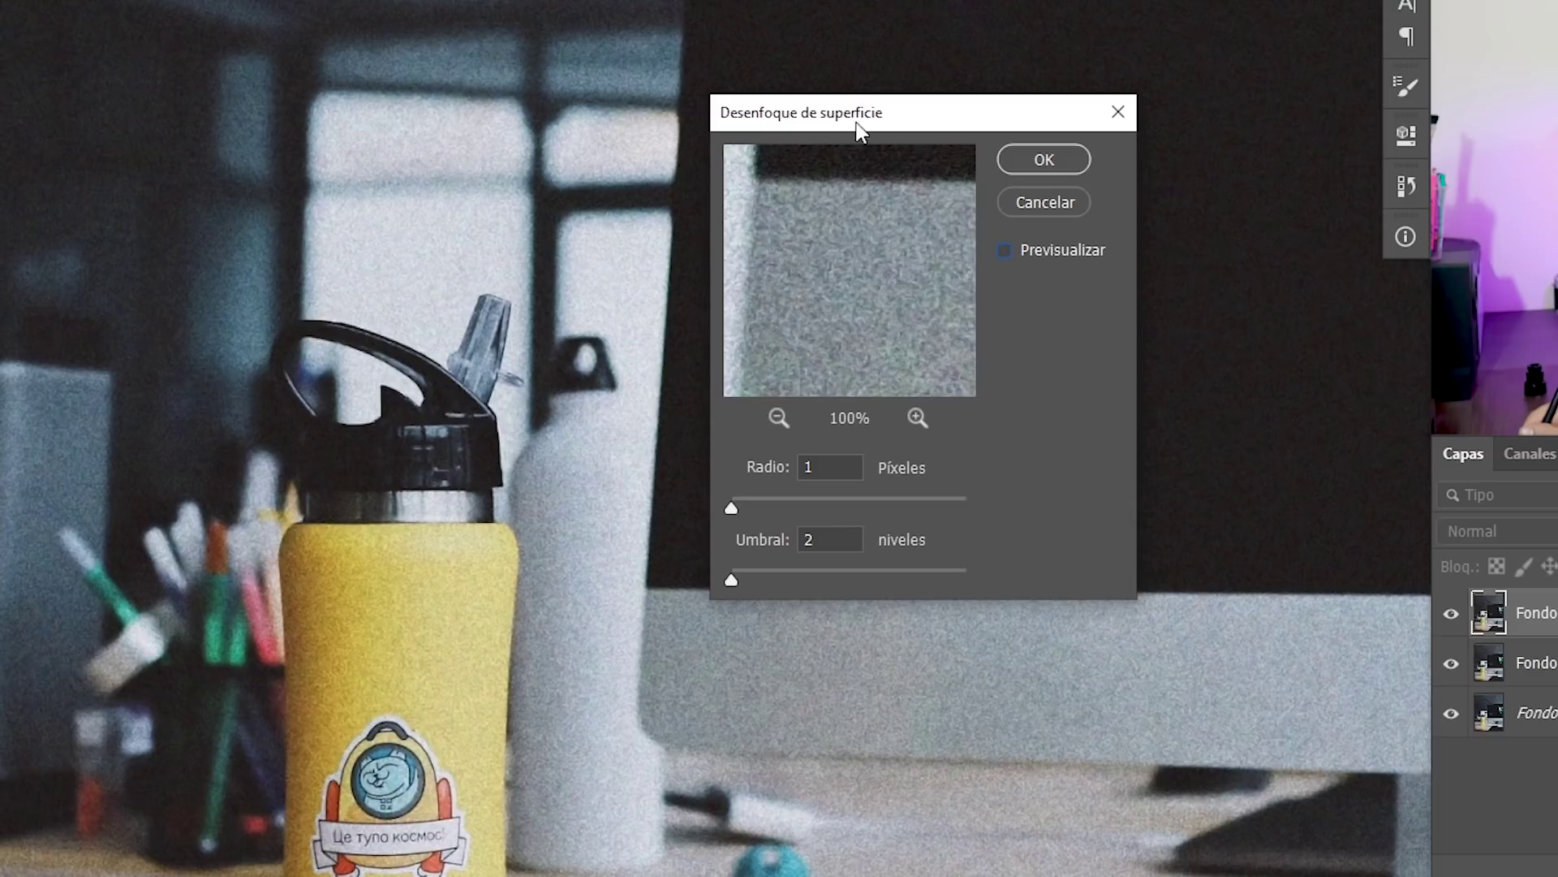
{"action": "left_click_drag", "start_coordinate": [860, 129], "coordinate": [844, 170]}
{"action": "mouse_move", "coordinate": [812, 292]}
{"action": "left_mouse_down"}
{"action": "mouse_move", "coordinate": [796, 324]}
{"action": "mouse_move", "coordinate": [806, 373]}
{"action": "mouse_move", "coordinate": [786, 386]}
{"action": "mouse_move", "coordinate": [838, 362]}
{"action": "left_mouse_up"}
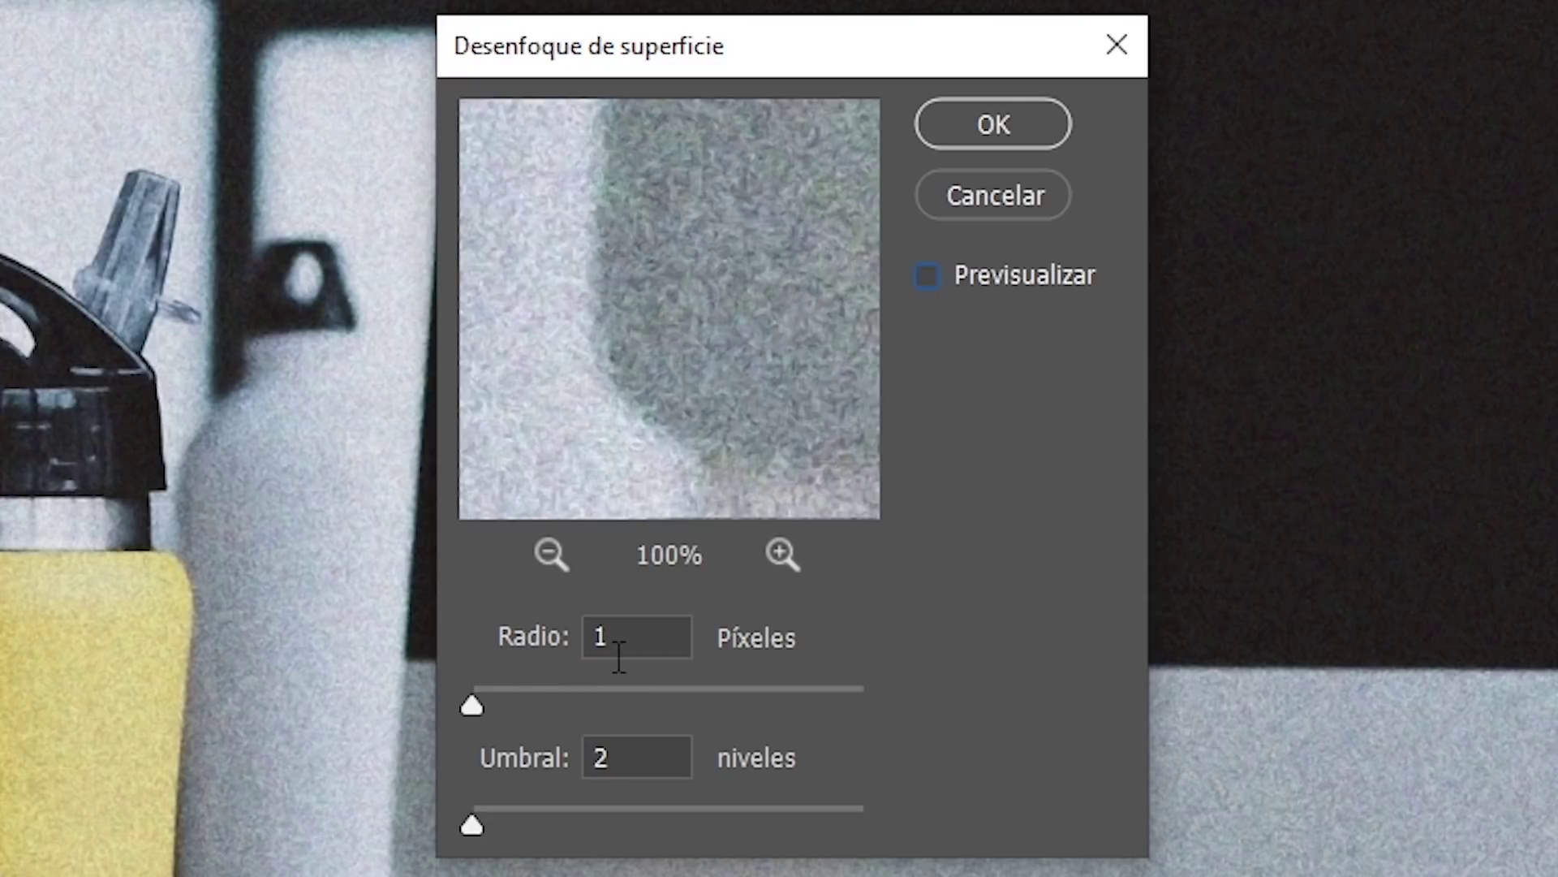
Step: Tune the surface blur to Radio 15 and Umbral 27 while inspecting the sticker, then apply it
{"action": "left_click", "coordinate": [524, 703]}
{"action": "left_click_drag", "start_coordinate": [476, 828], "coordinate": [568, 828]}
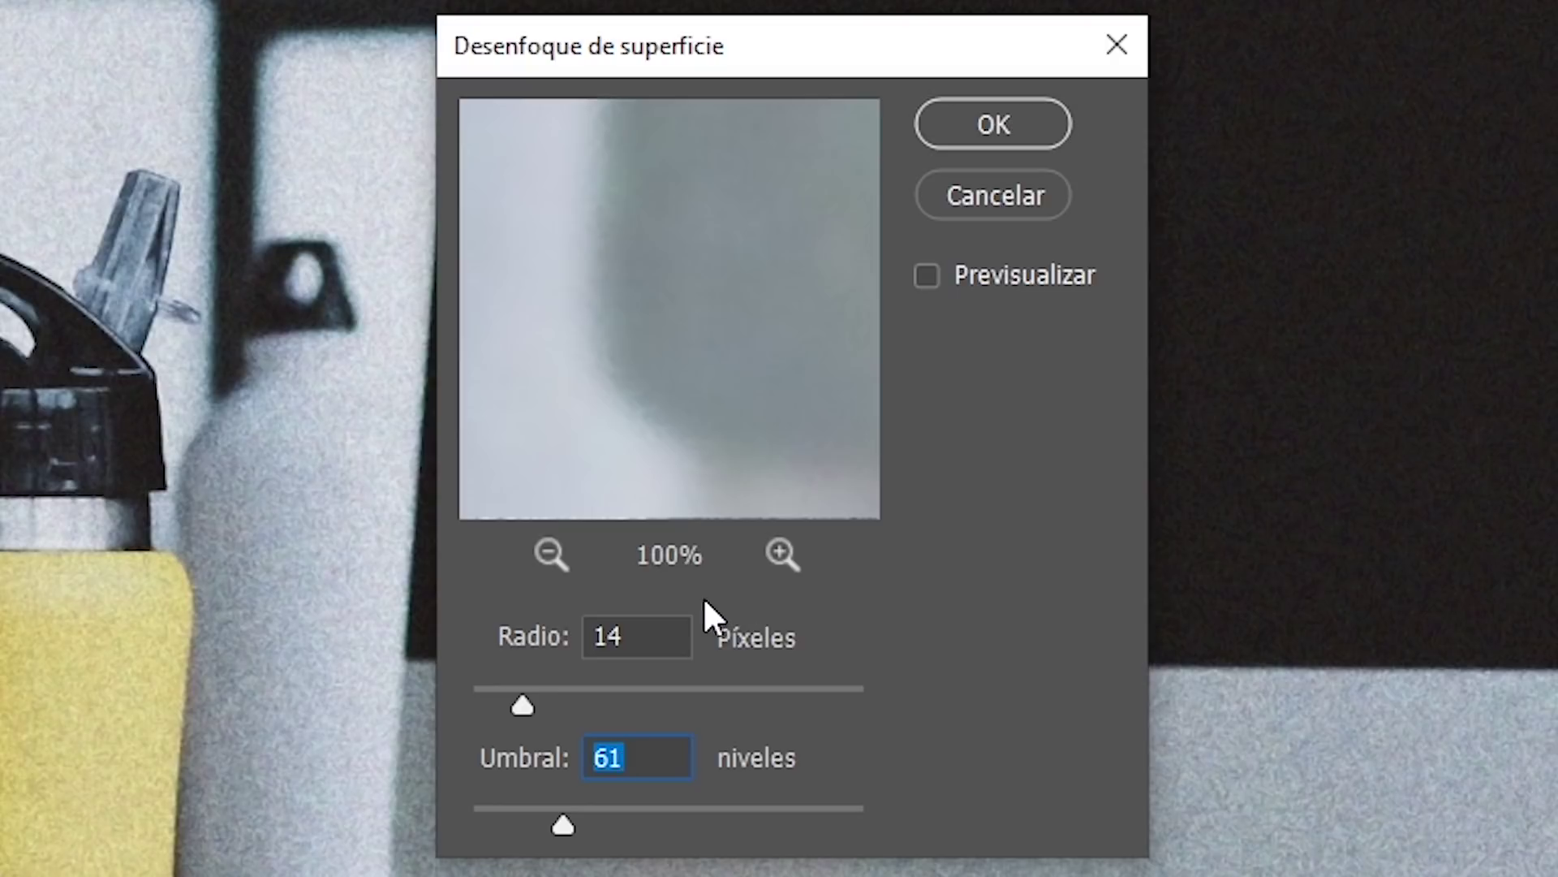
{"action": "left_click_drag", "start_coordinate": [522, 705], "coordinate": [473, 704]}
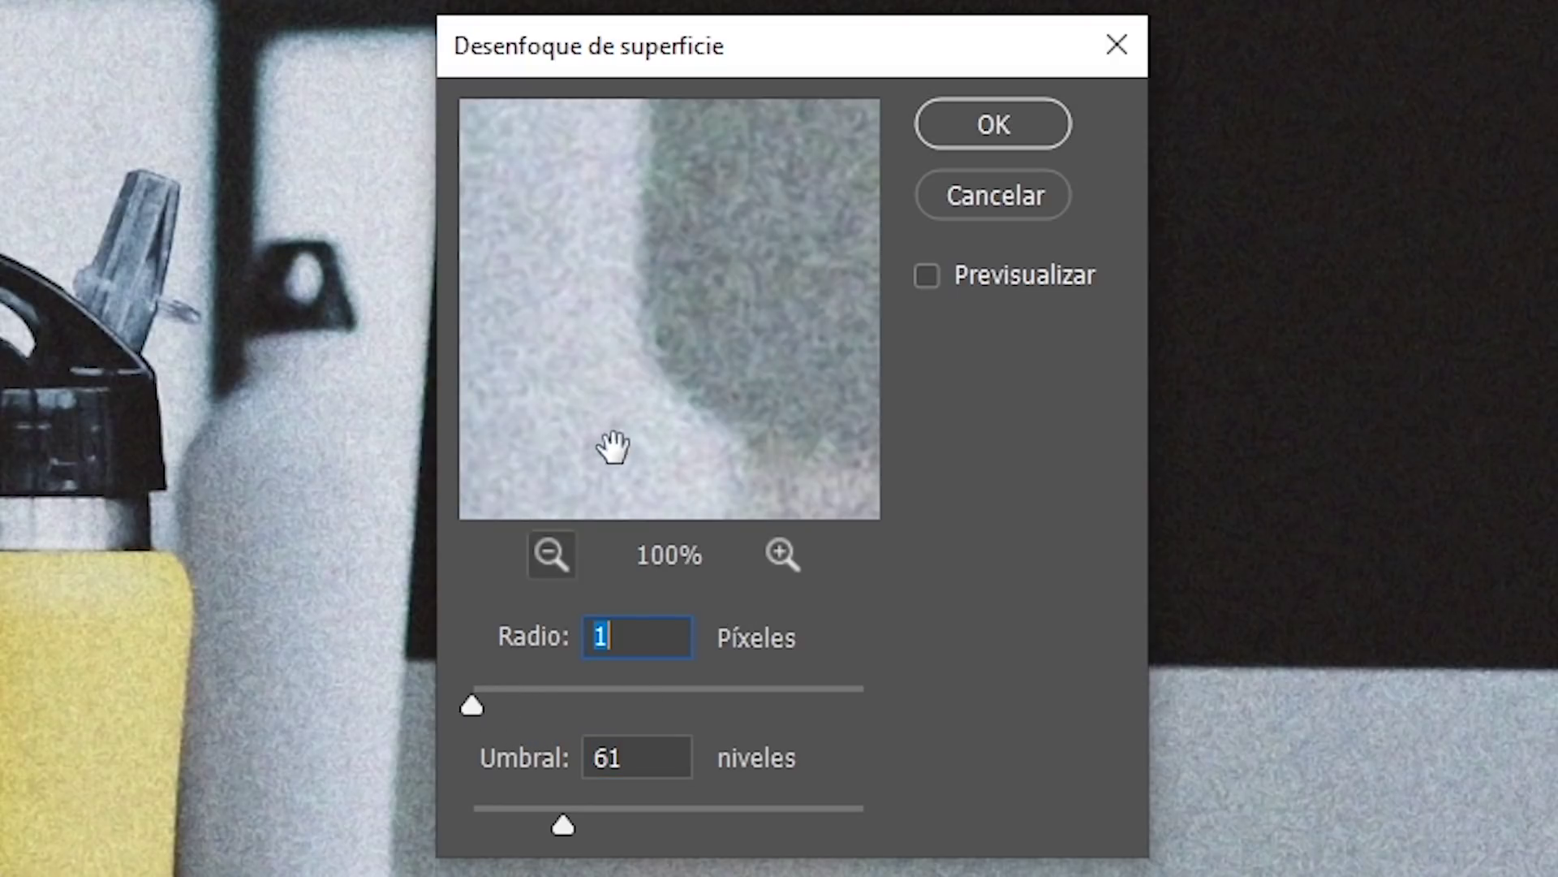
{"action": "left_click_drag", "start_coordinate": [478, 704], "coordinate": [485, 705]}
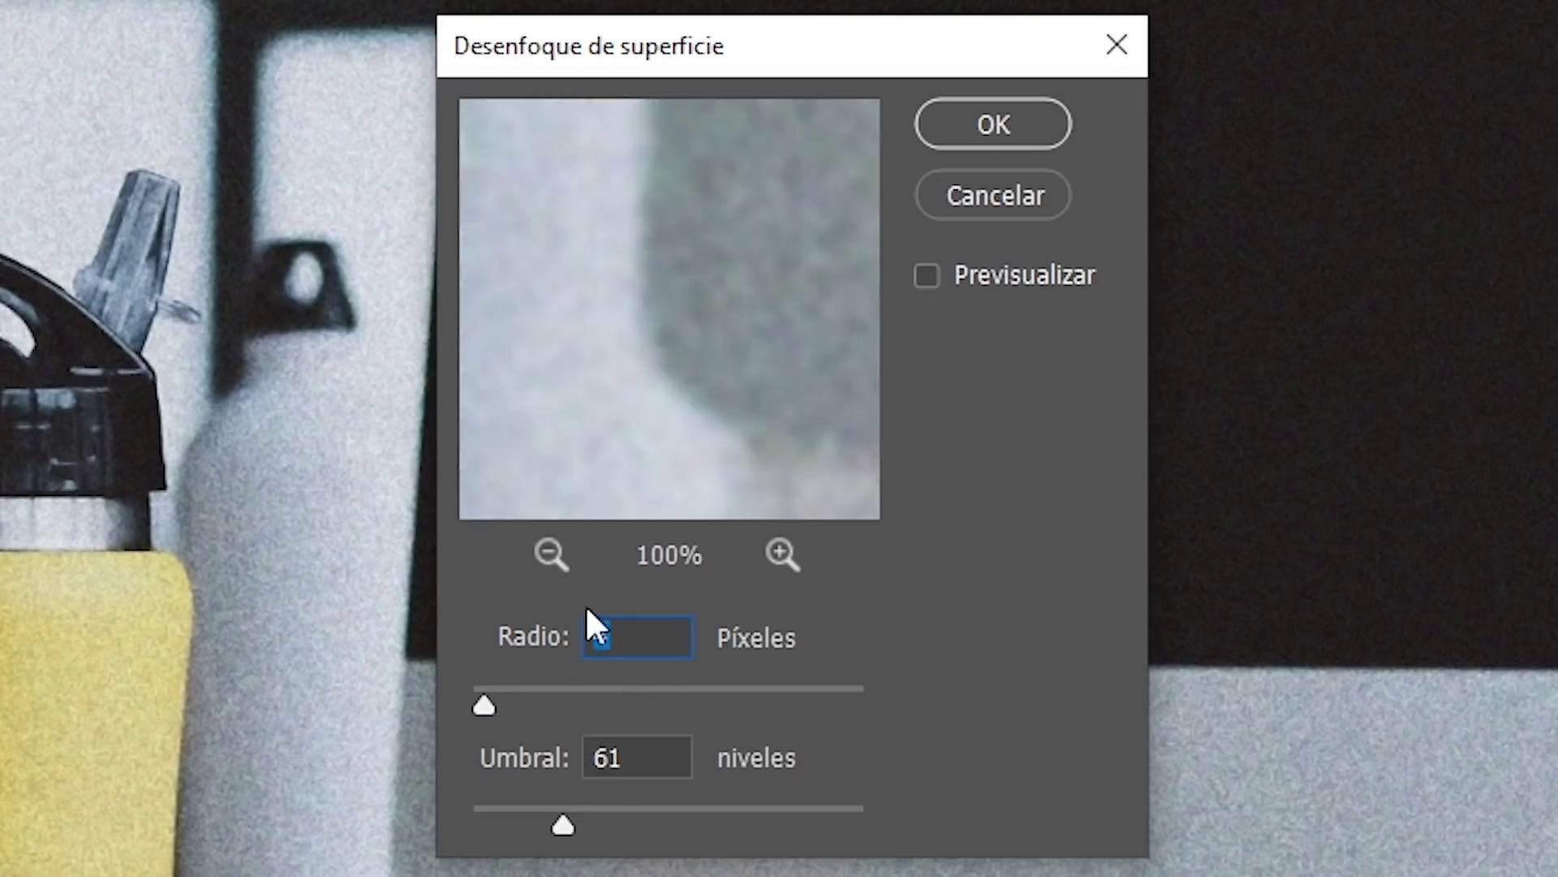
{"action": "mouse_move", "coordinate": [557, 410]}
{"action": "left_mouse_down"}
{"action": "mouse_move", "coordinate": [578, 423]}
{"action": "mouse_move", "coordinate": [790, 403]}
{"action": "mouse_move", "coordinate": [674, 431]}
{"action": "left_mouse_up"}
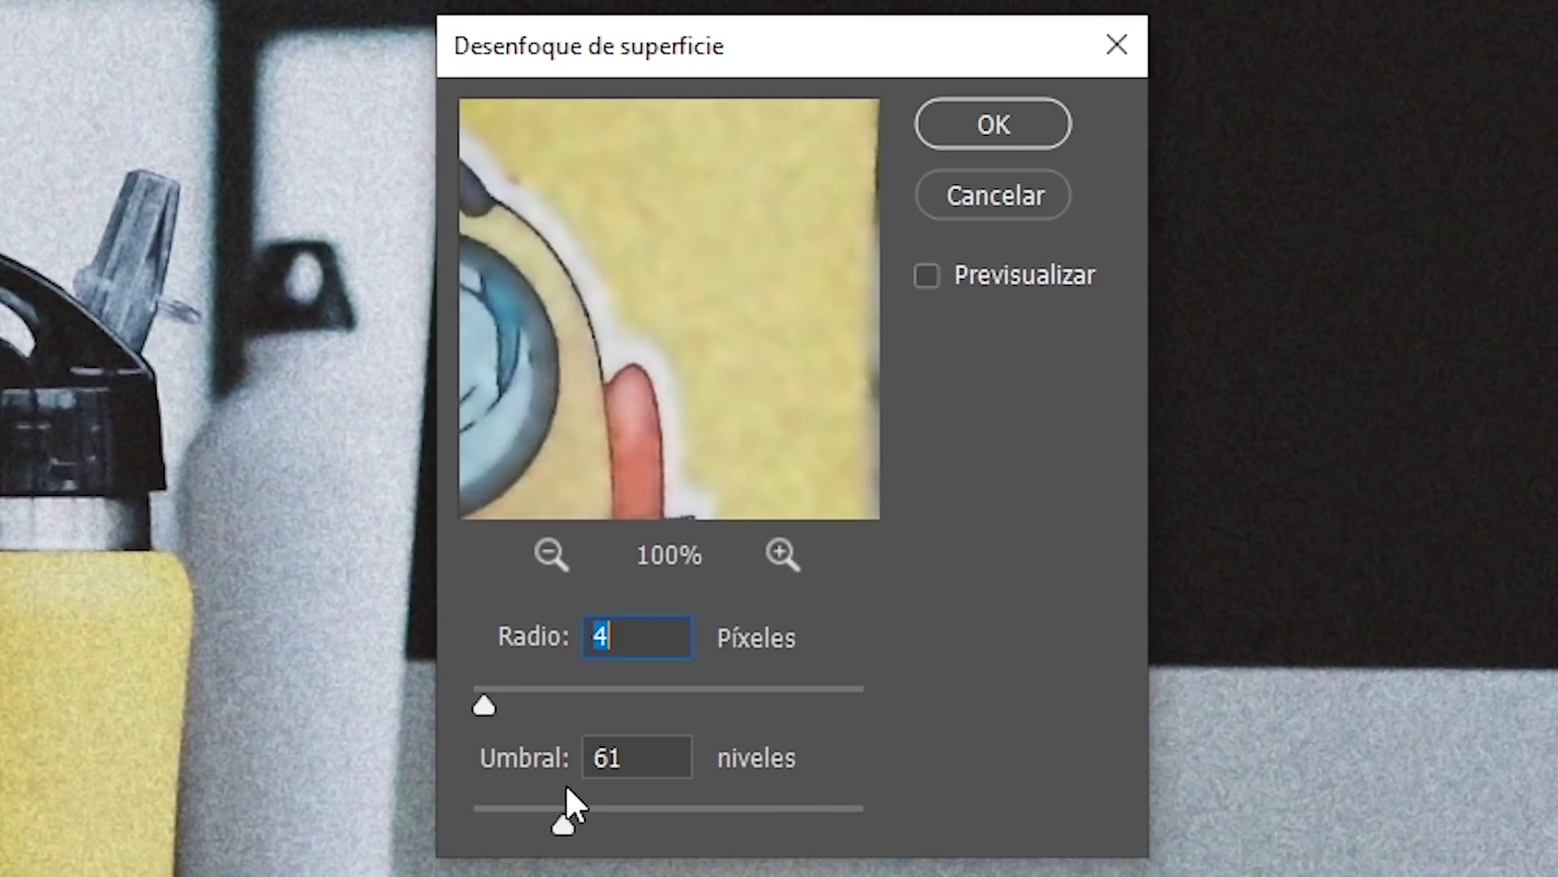
{"action": "left_click_drag", "start_coordinate": [563, 826], "coordinate": [496, 820]}
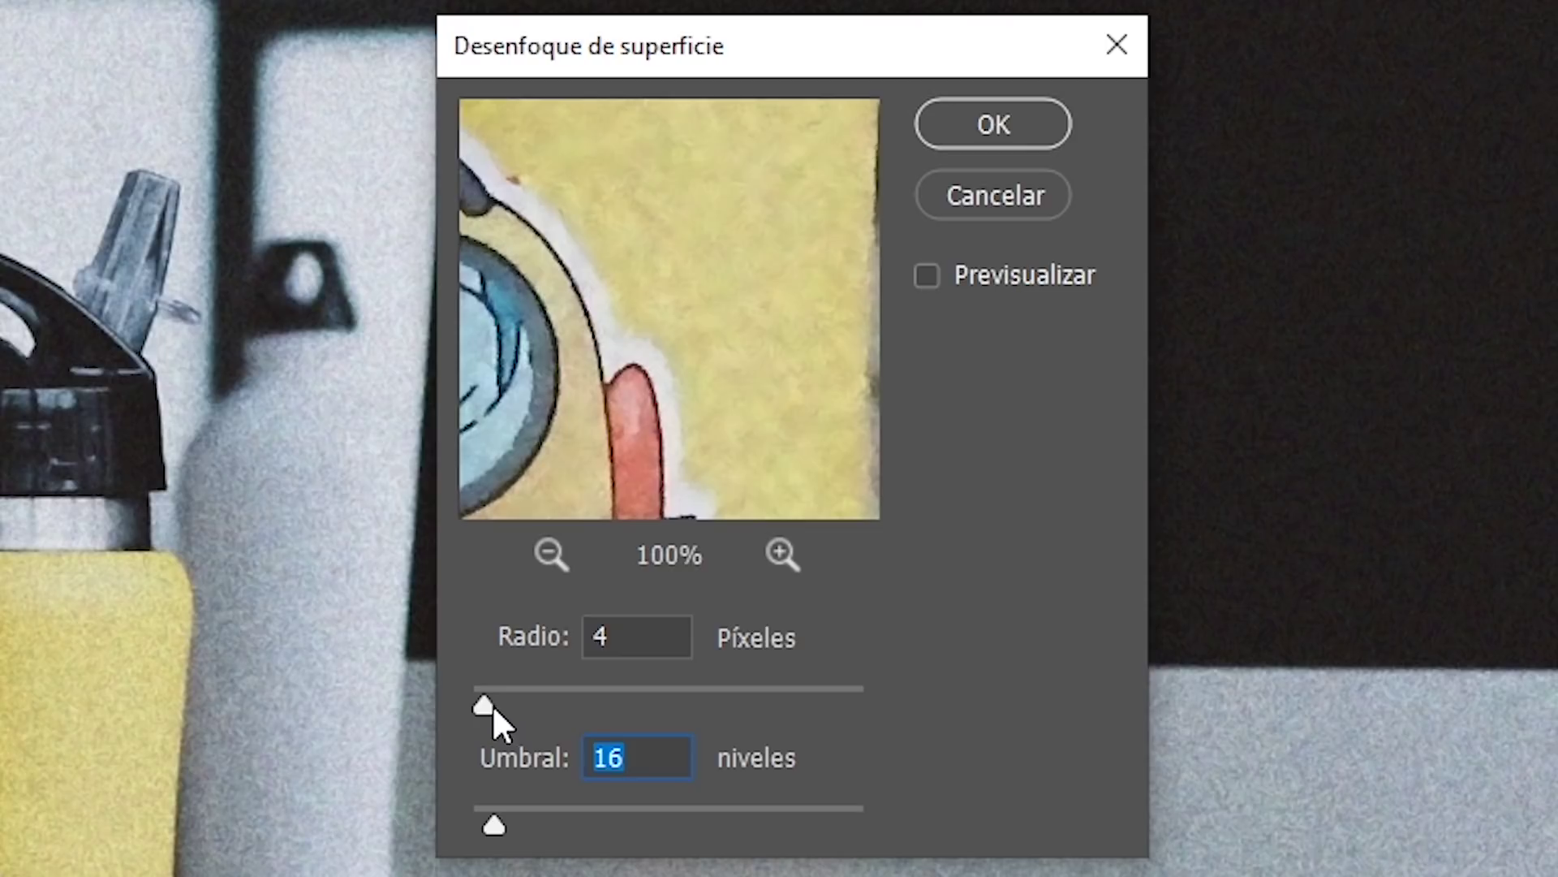
{"action": "left_click_drag", "start_coordinate": [488, 706], "coordinate": [528, 700]}
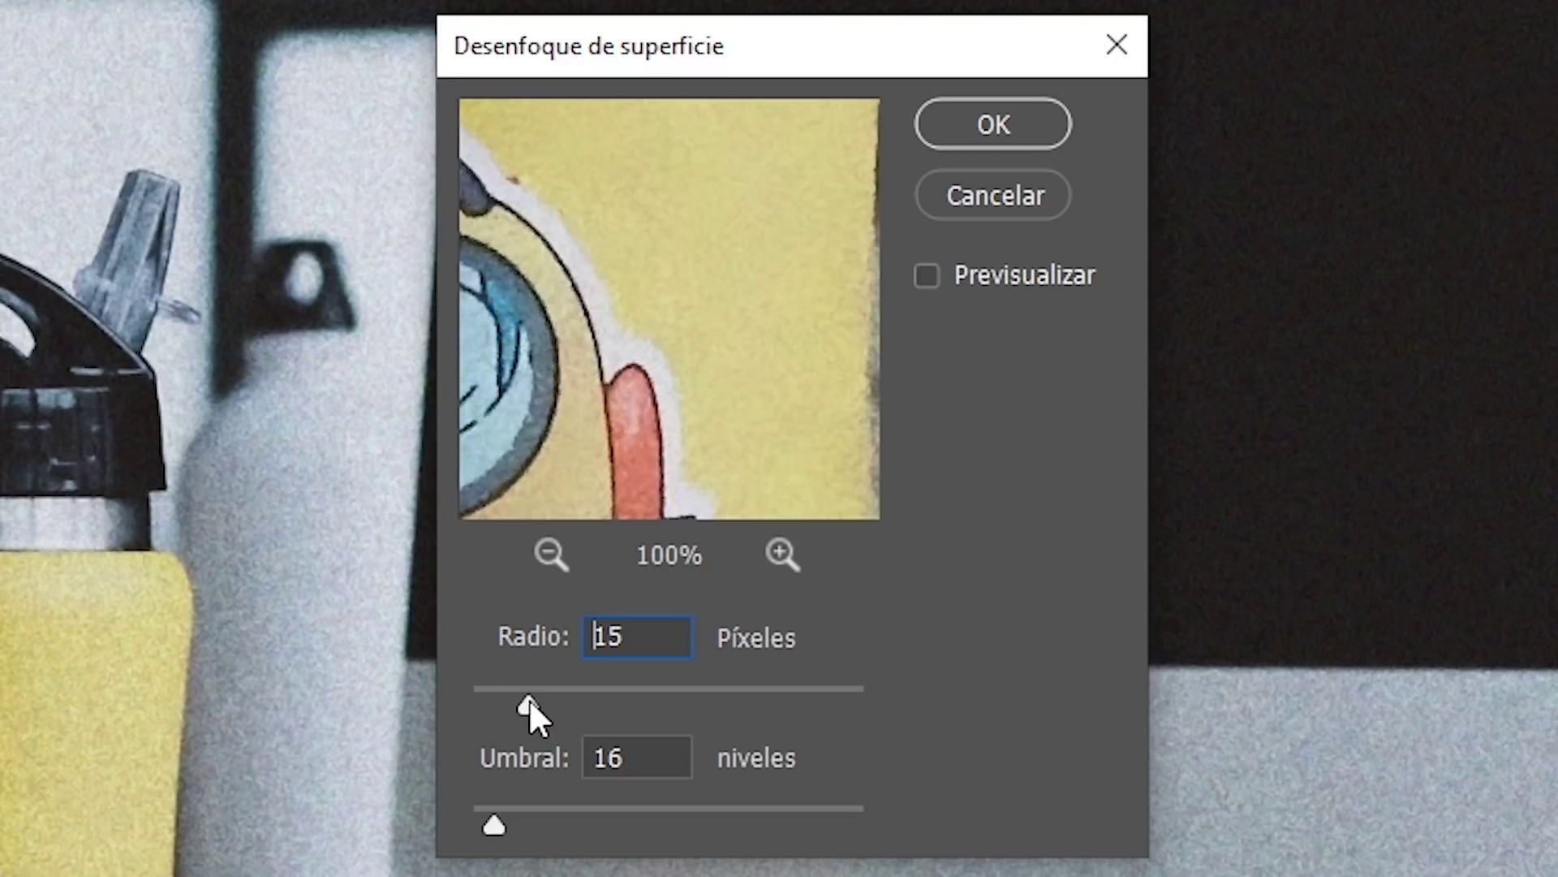
{"action": "left_click_drag", "start_coordinate": [500, 822], "coordinate": [511, 822]}
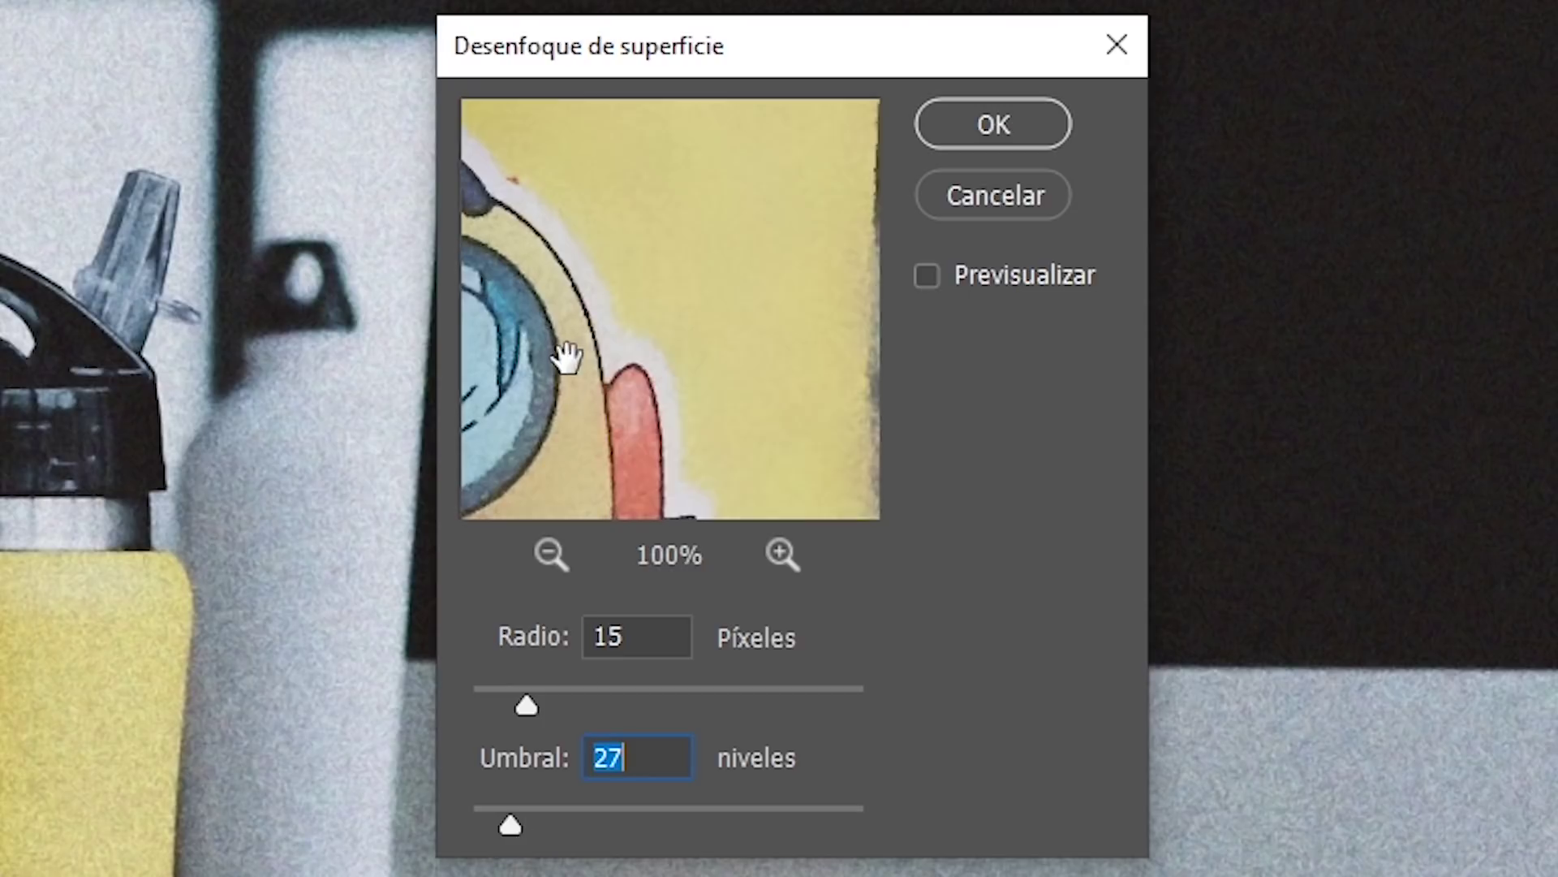
{"action": "left_click_drag", "start_coordinate": [567, 348], "coordinate": [665, 479]}
{"action": "mouse_move", "coordinate": [657, 365]}
{"action": "left_mouse_down"}
{"action": "mouse_move", "coordinate": [775, 341]}
{"action": "mouse_move", "coordinate": [678, 400]}
{"action": "left_mouse_up"}
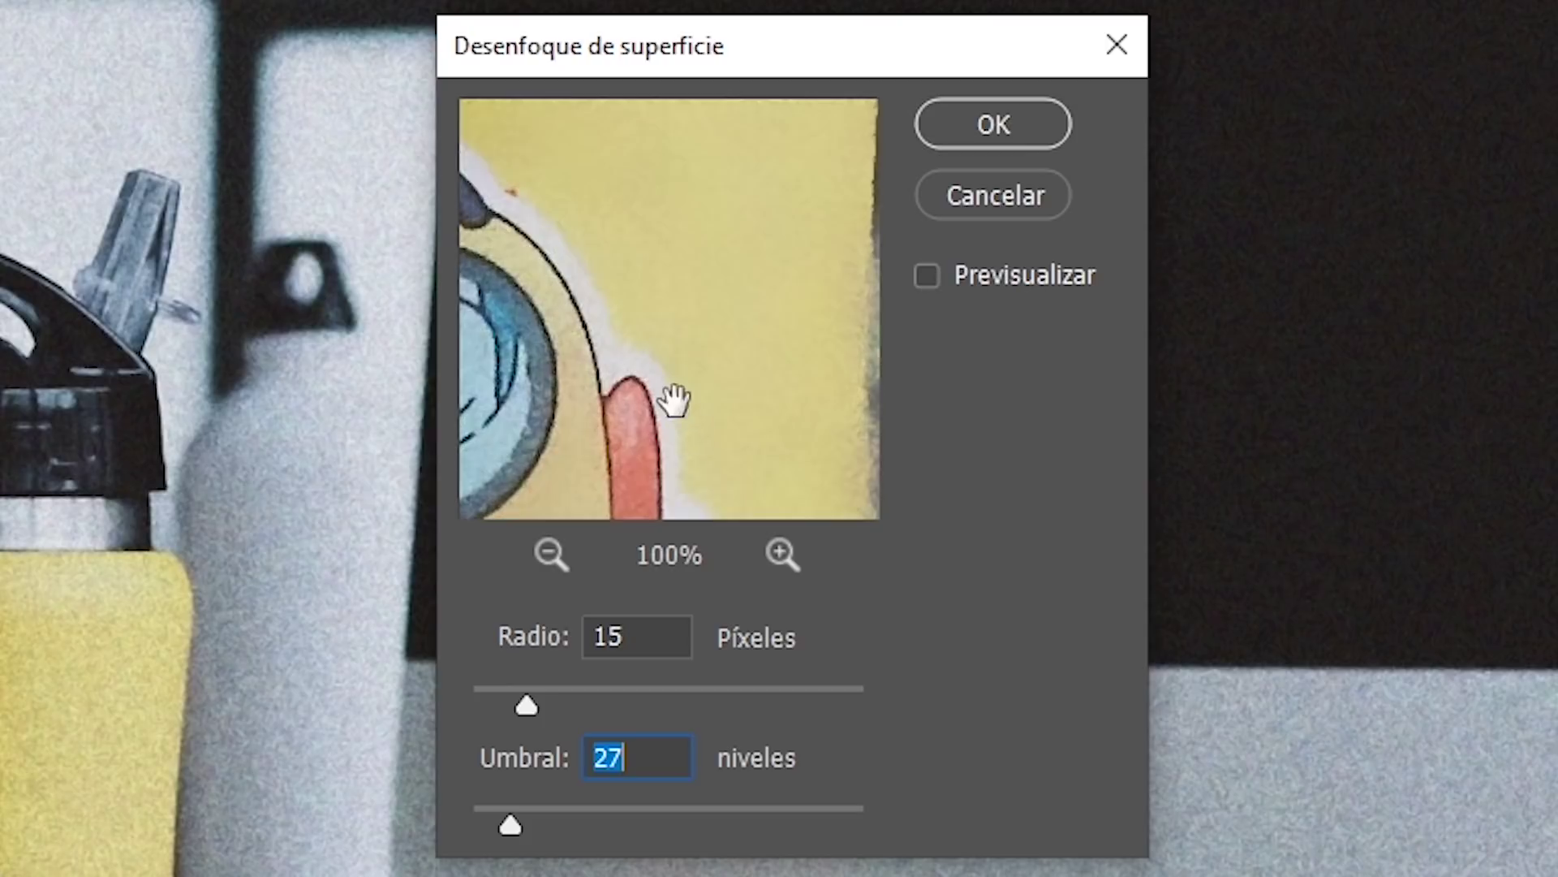
{"action": "left_click", "coordinate": [927, 275]}
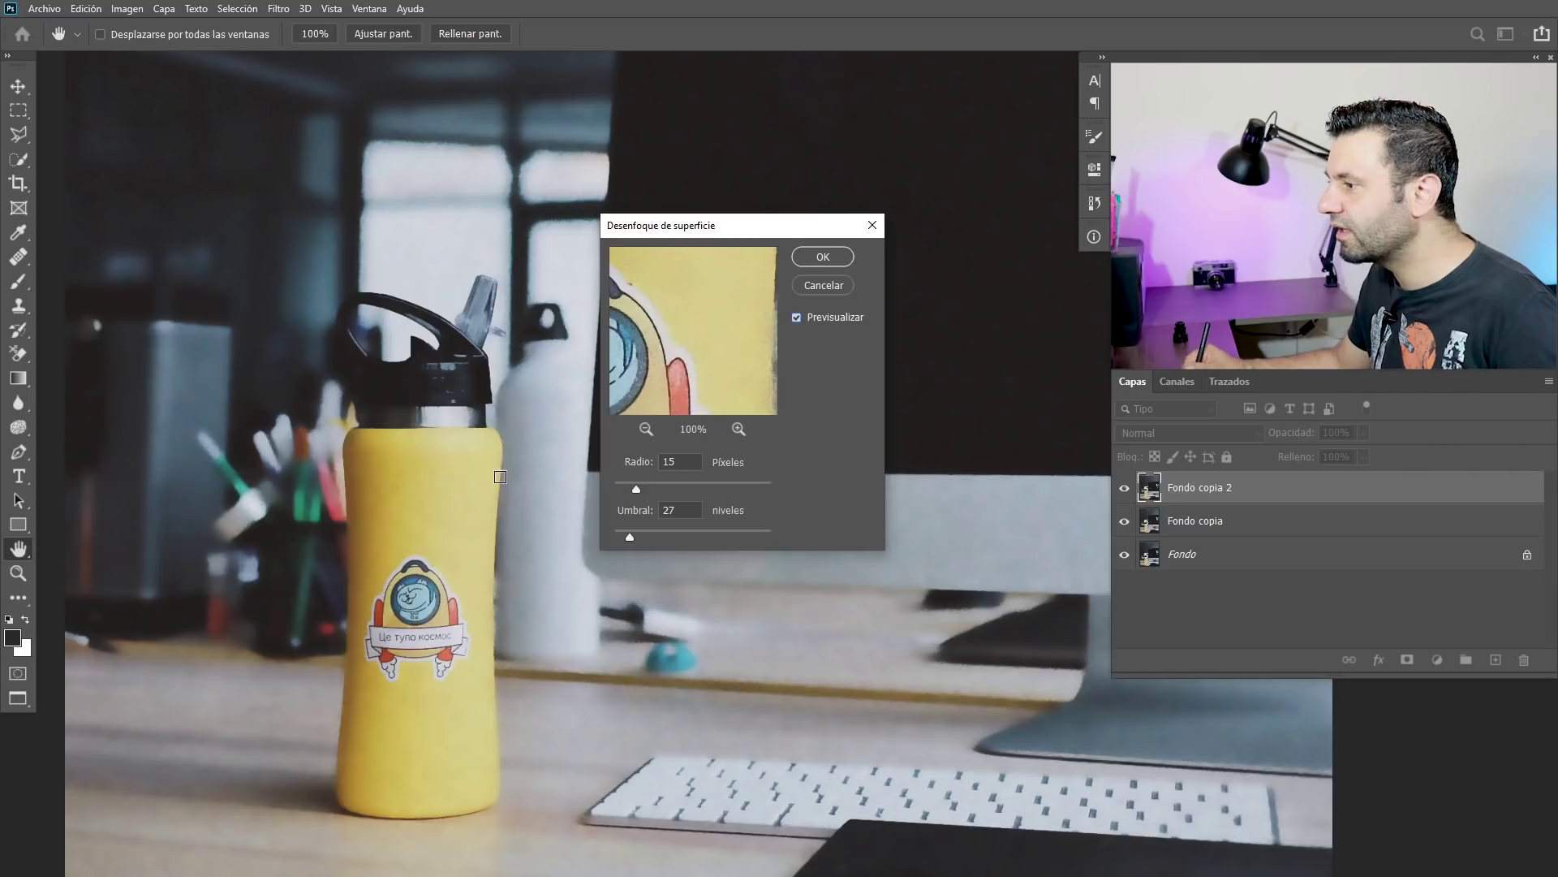
{"action": "left_click", "coordinate": [831, 258]}
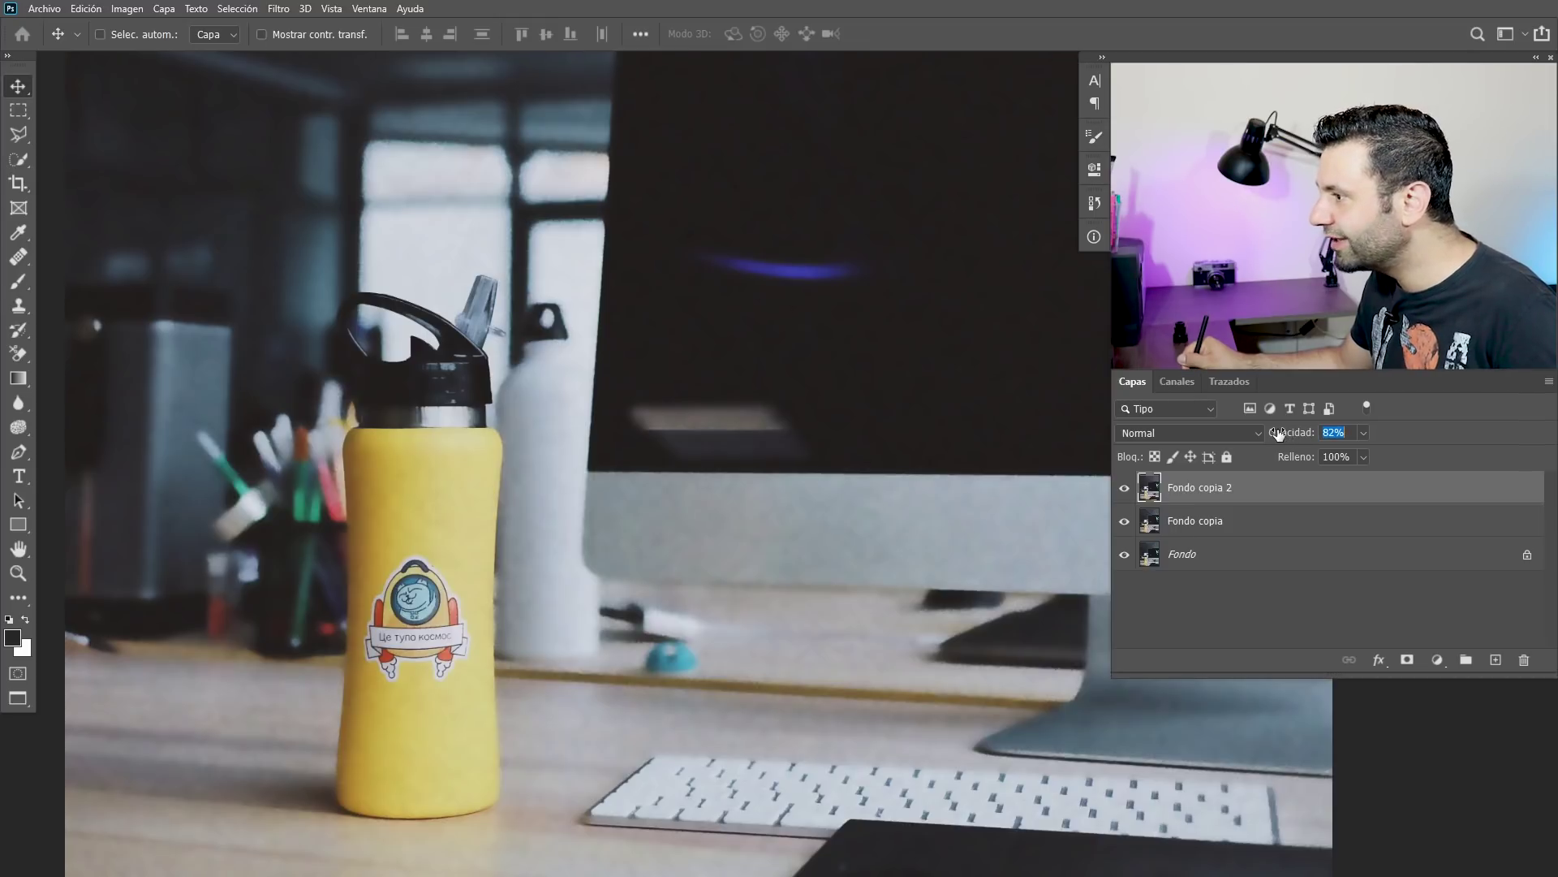
{"action": "left_click_drag", "start_coordinate": [1274, 432], "coordinate": [1272, 438]}
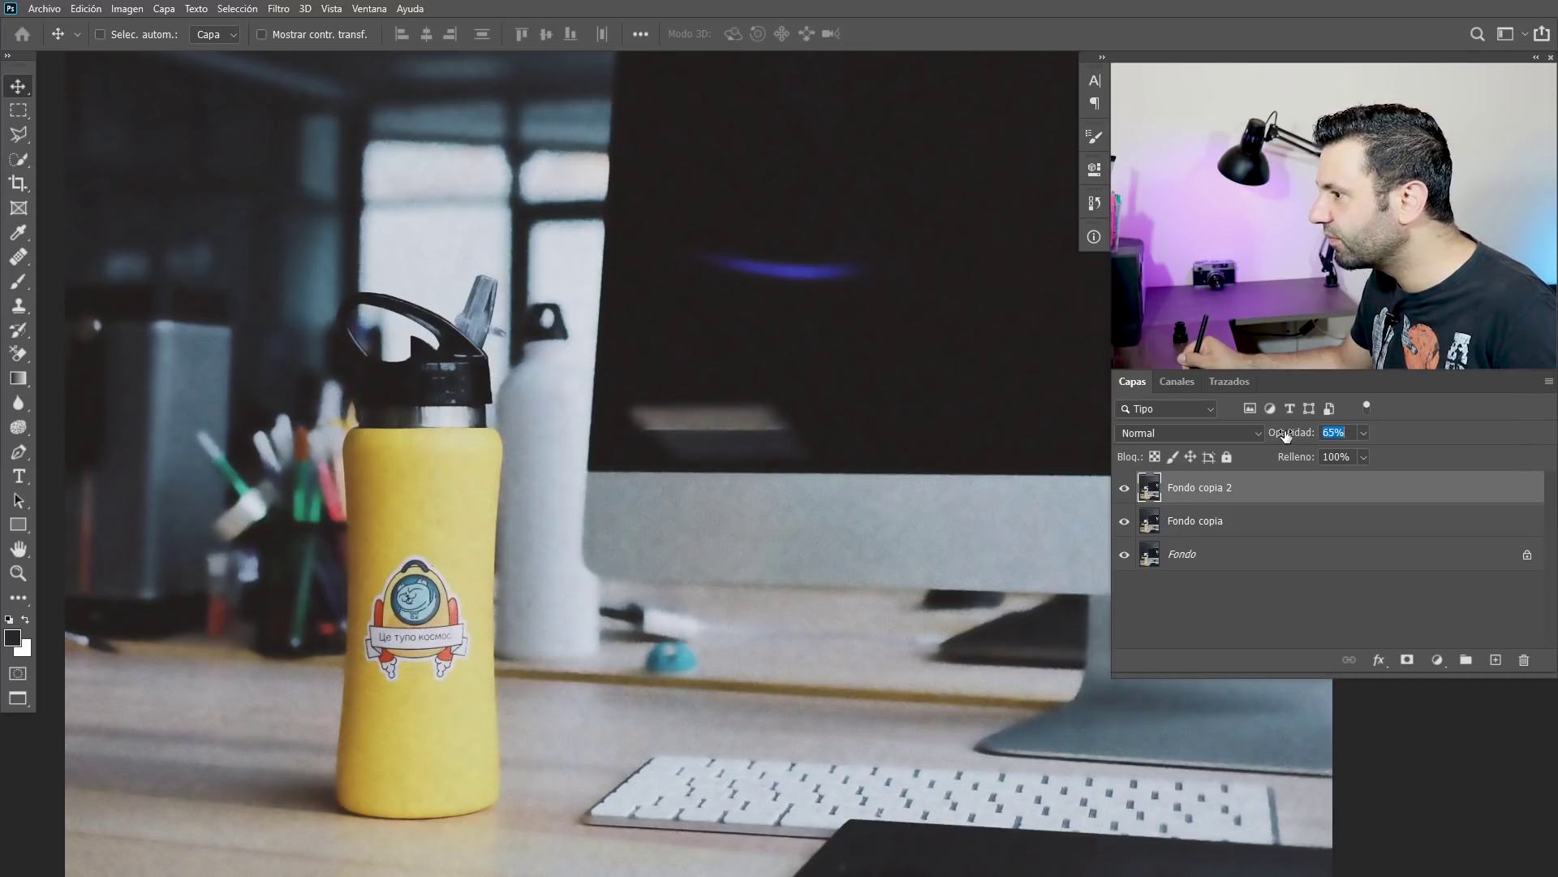
{"action": "left_click_drag", "start_coordinate": [1274, 441], "coordinate": [1286, 455]}
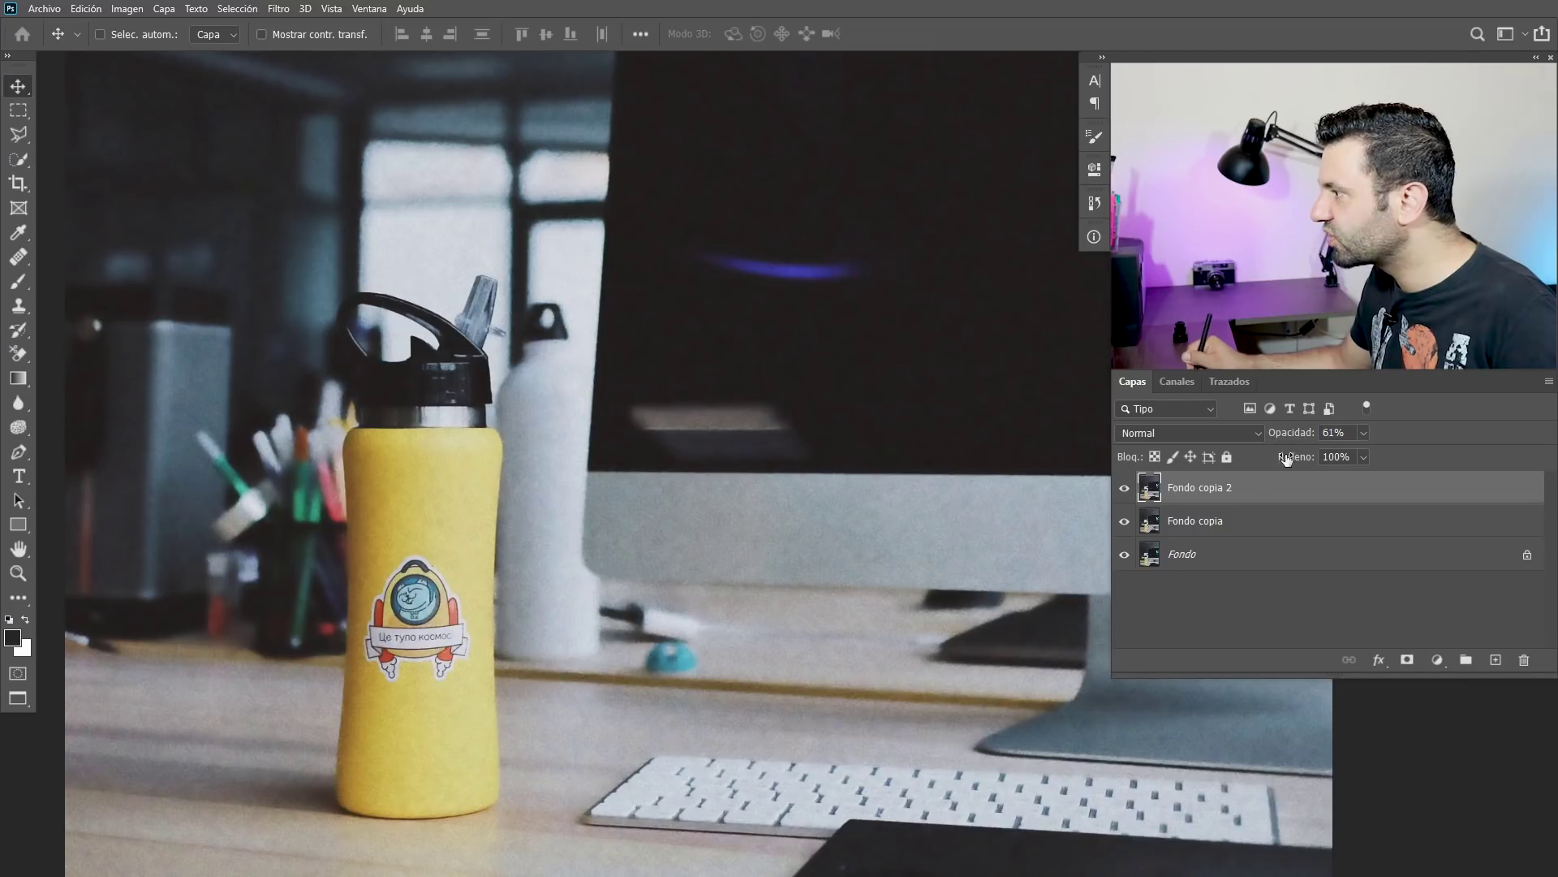
{"action": "left_click", "coordinate": [1125, 488]}
{"action": "left_click", "coordinate": [1124, 491]}
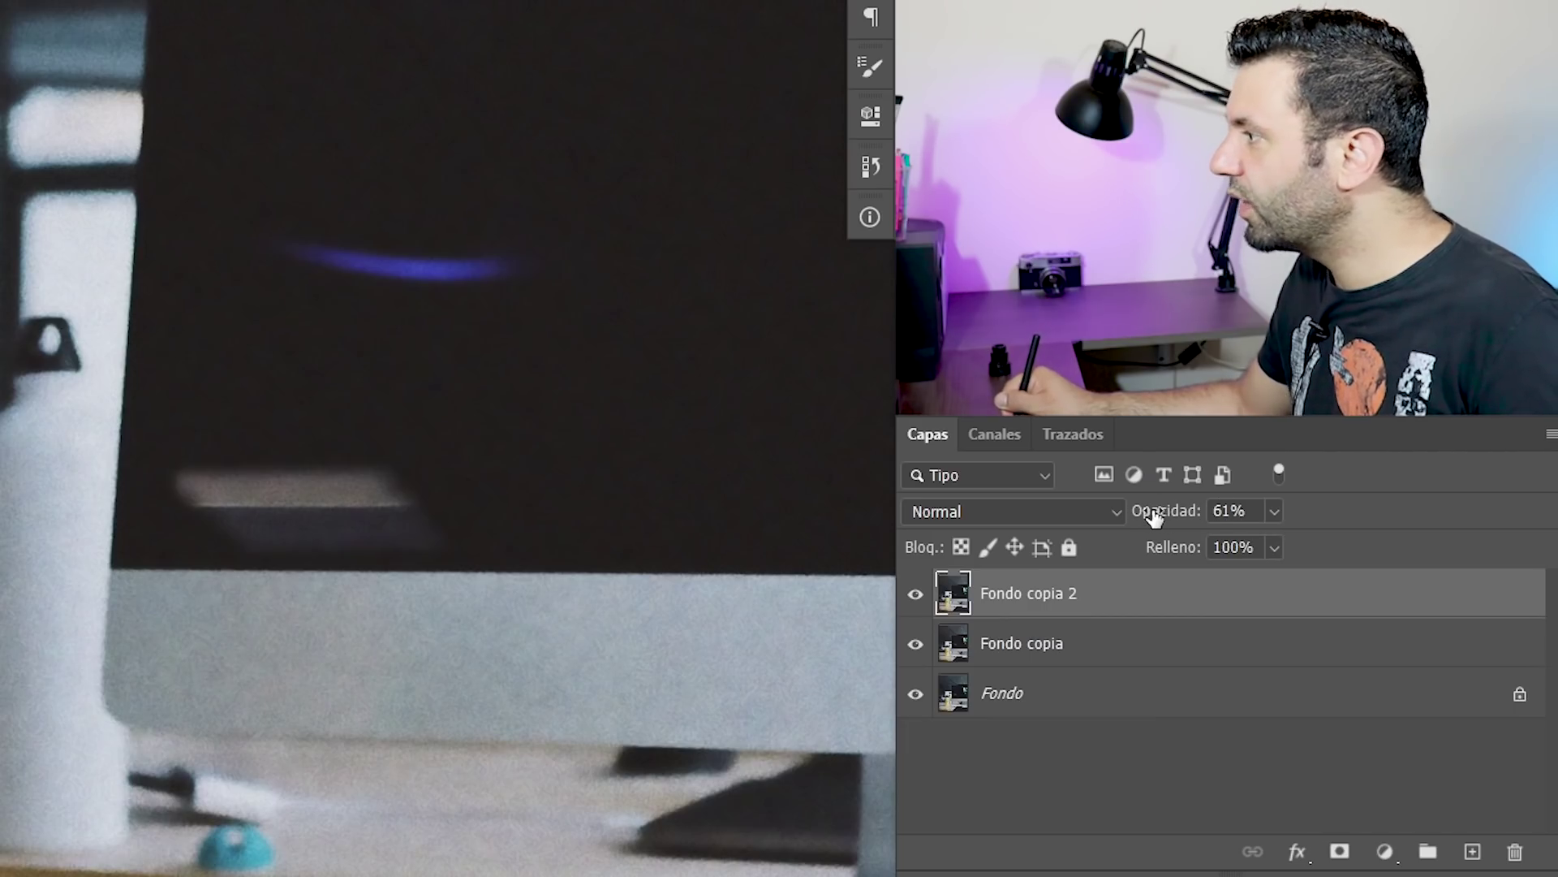
{"action": "left_click_drag", "start_coordinate": [1154, 516], "coordinate": [1193, 516]}
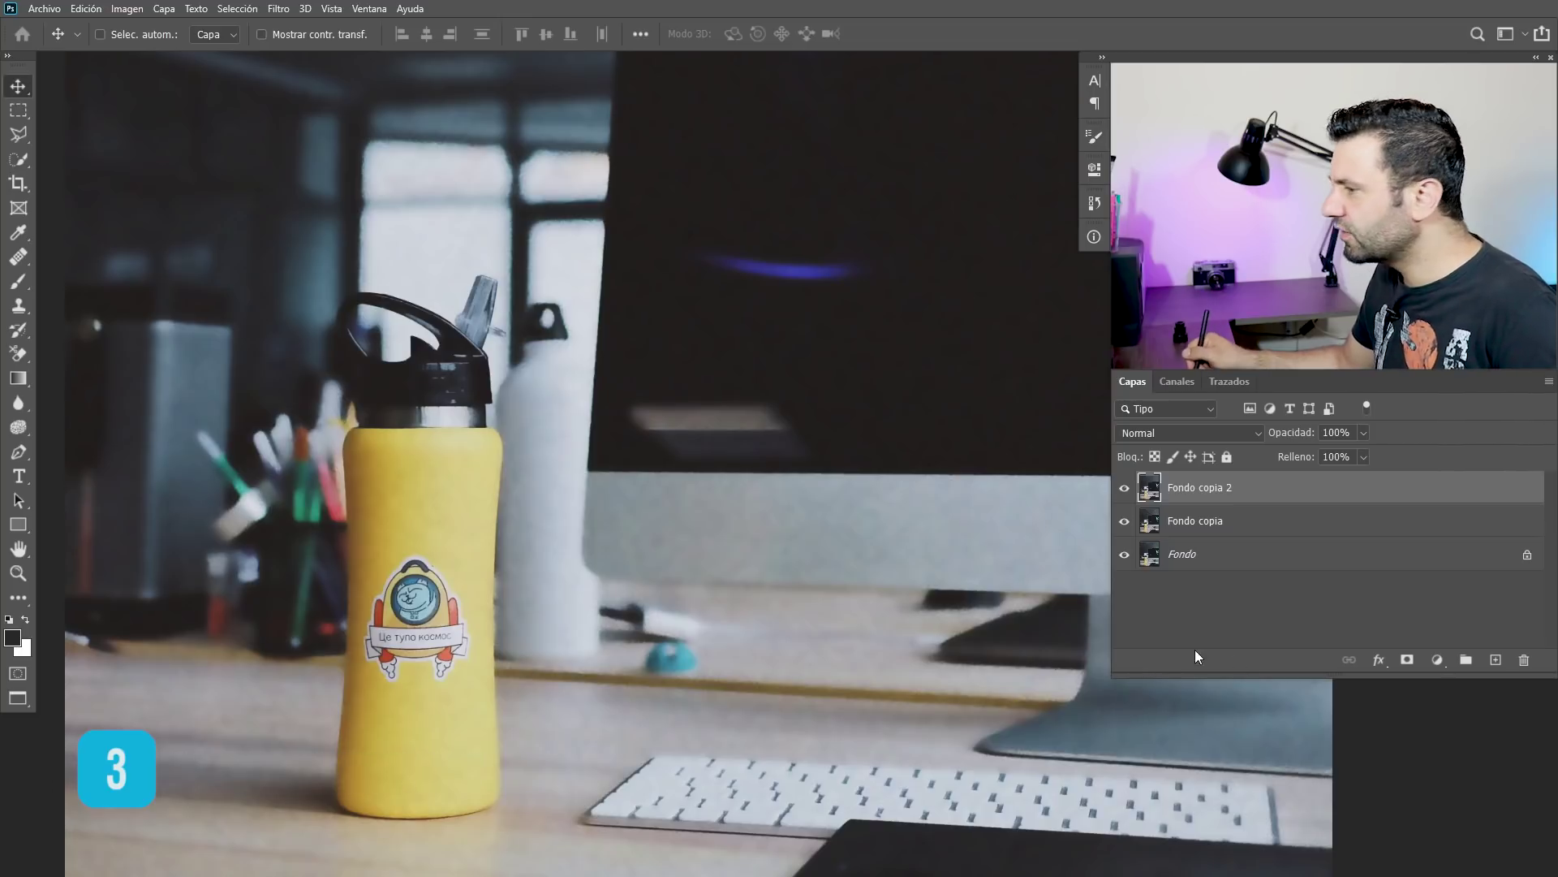
Step: Set the foreground colour to a grey with 40% brightness
{"action": "left_click", "coordinate": [13, 640]}
{"action": "left_click_drag", "start_coordinate": [844, 506], "coordinate": [769, 455]}
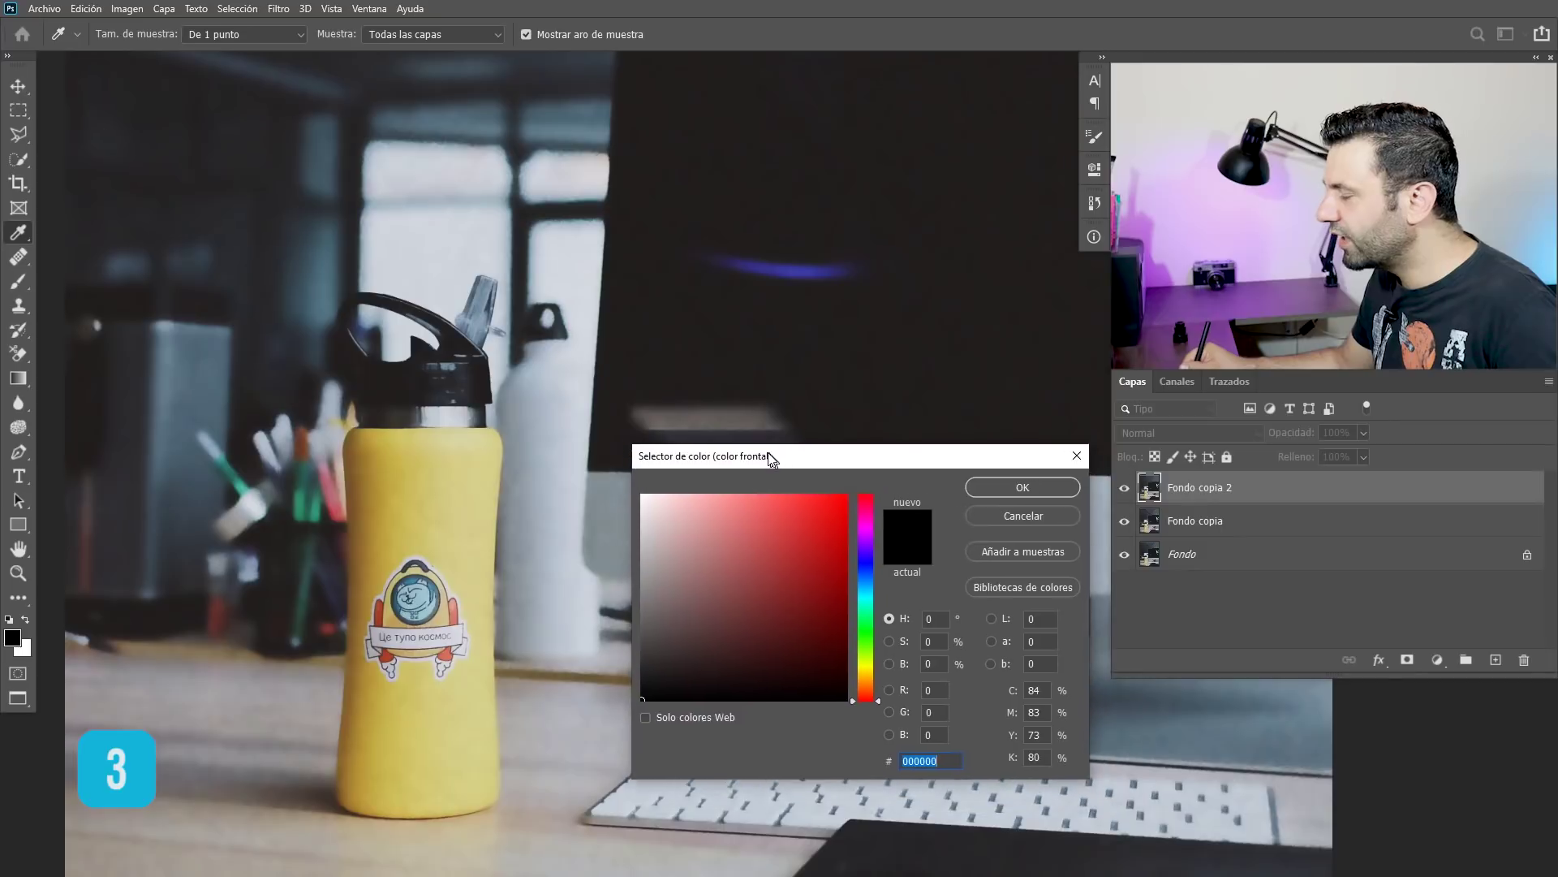
{"action": "left_click", "coordinate": [920, 661]}
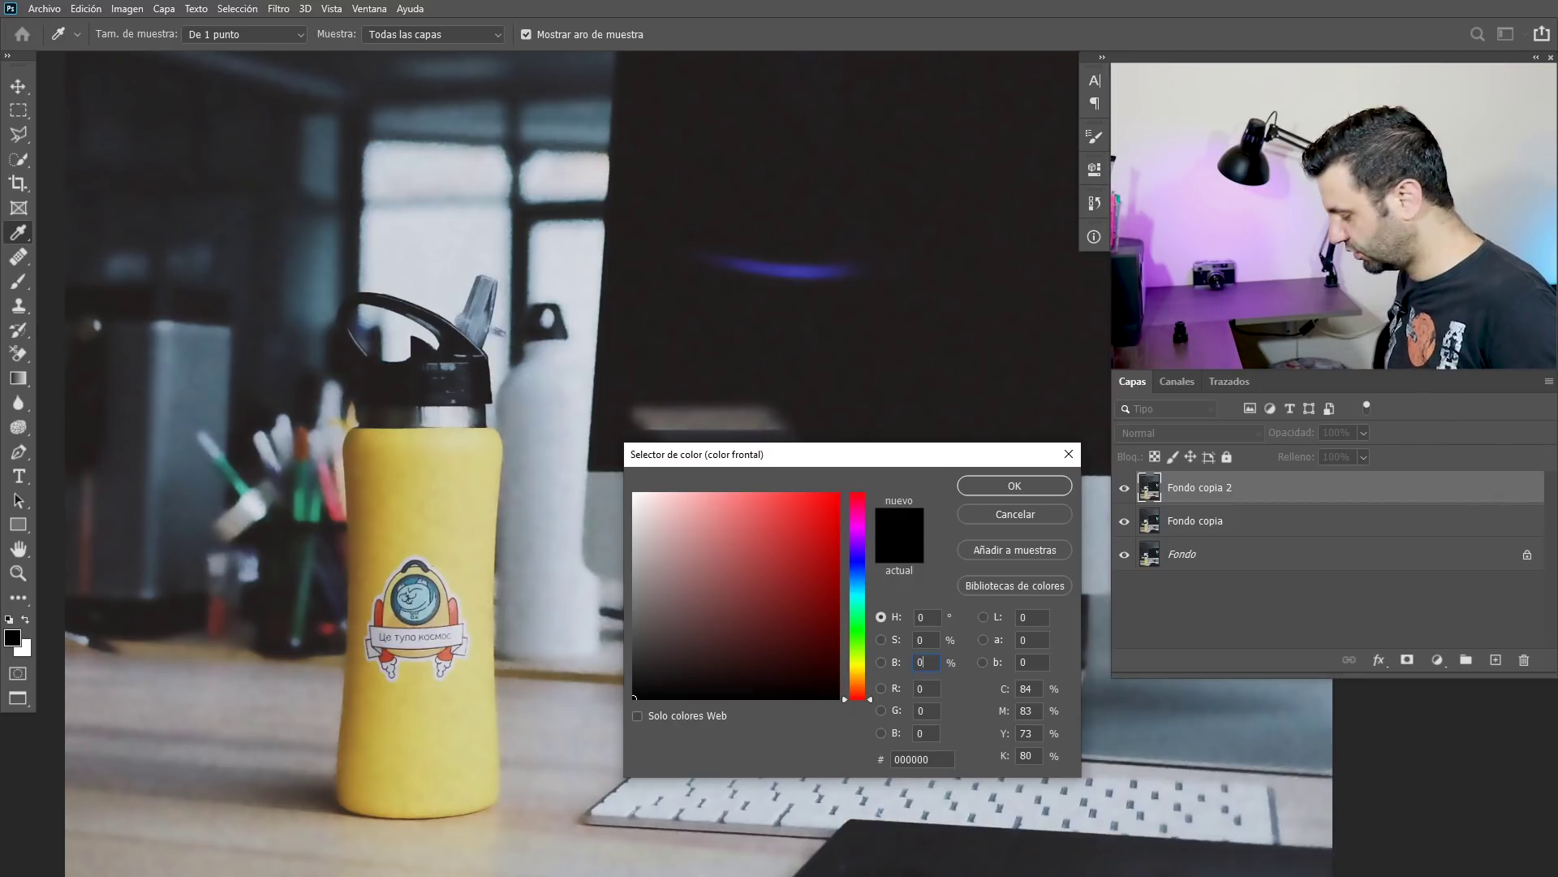
{"action": "type", "text": "40"}
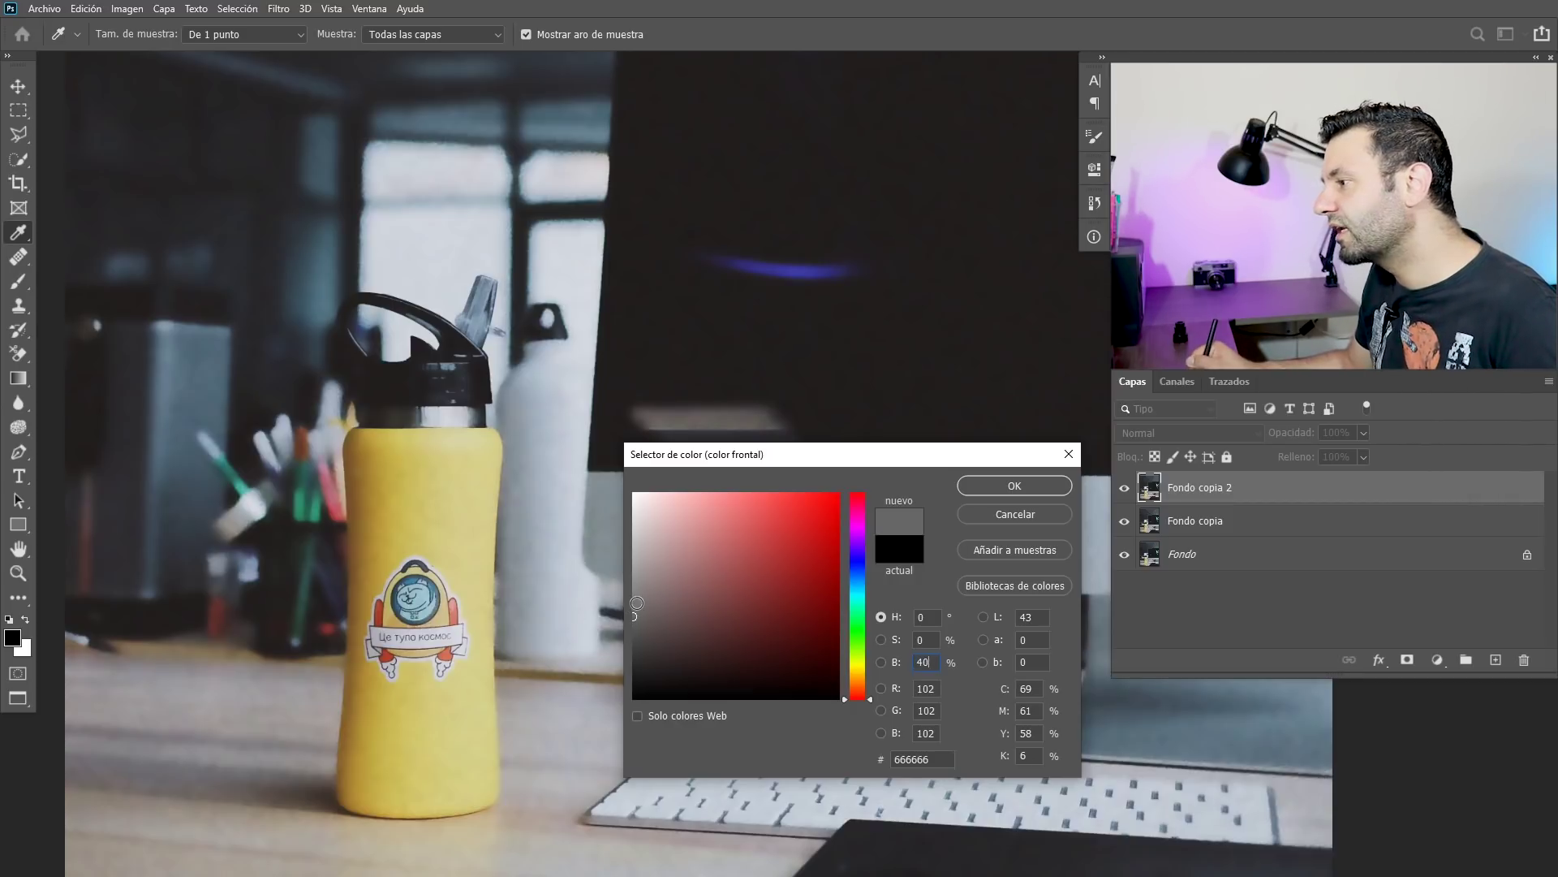
{"action": "left_click", "coordinate": [1015, 487]}
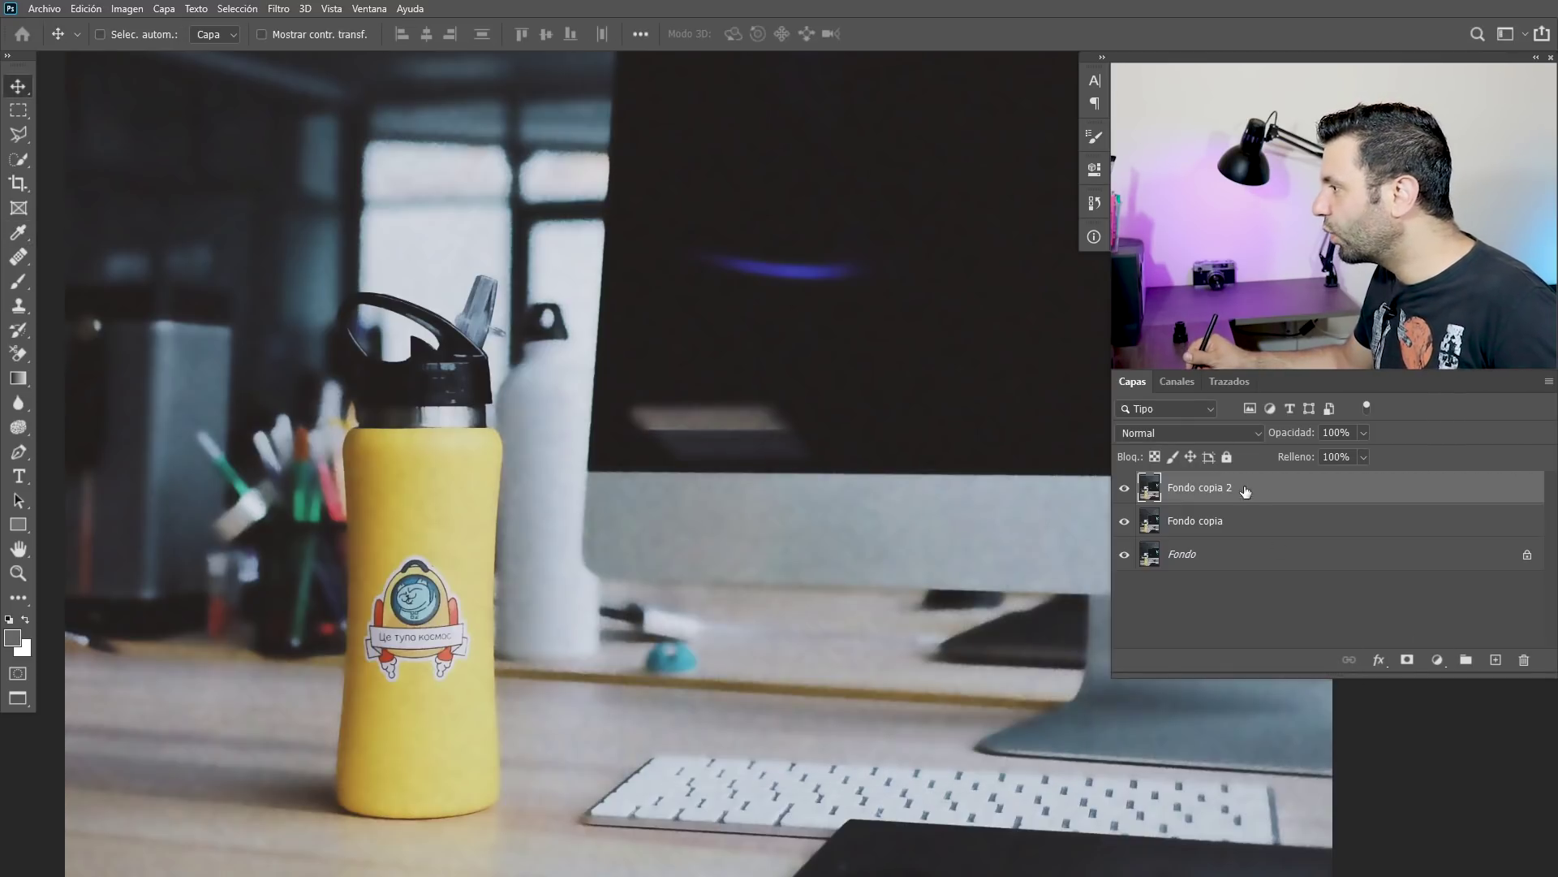
Step: Add a layer mask to Fondo copia 2 and fill it with near-black (B 6%)
{"action": "left_click", "coordinate": [1408, 662]}
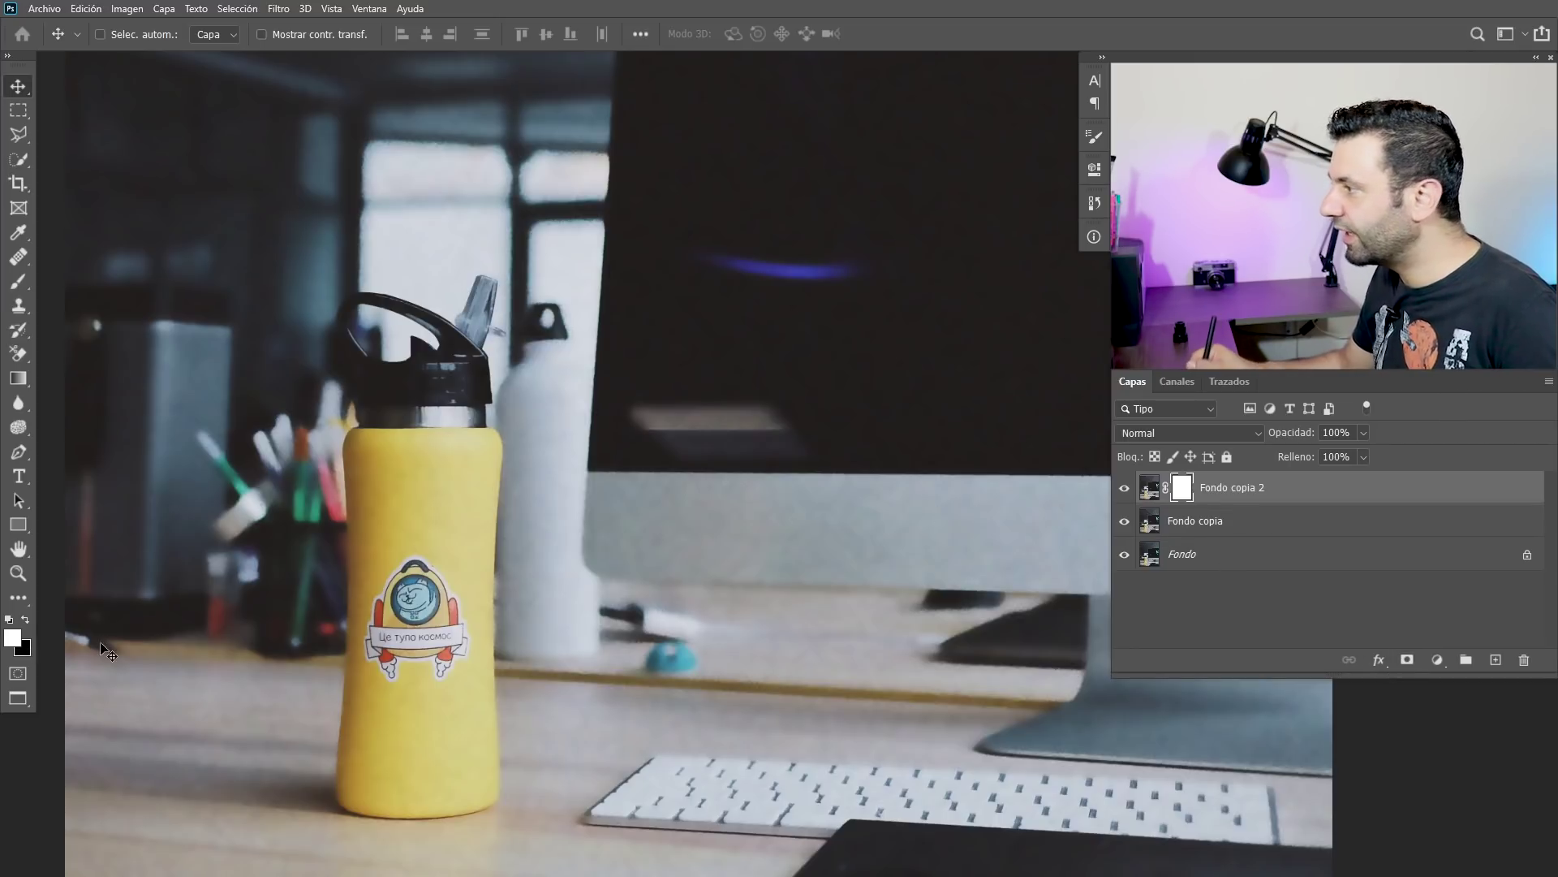
{"action": "left_click", "coordinate": [12, 638]}
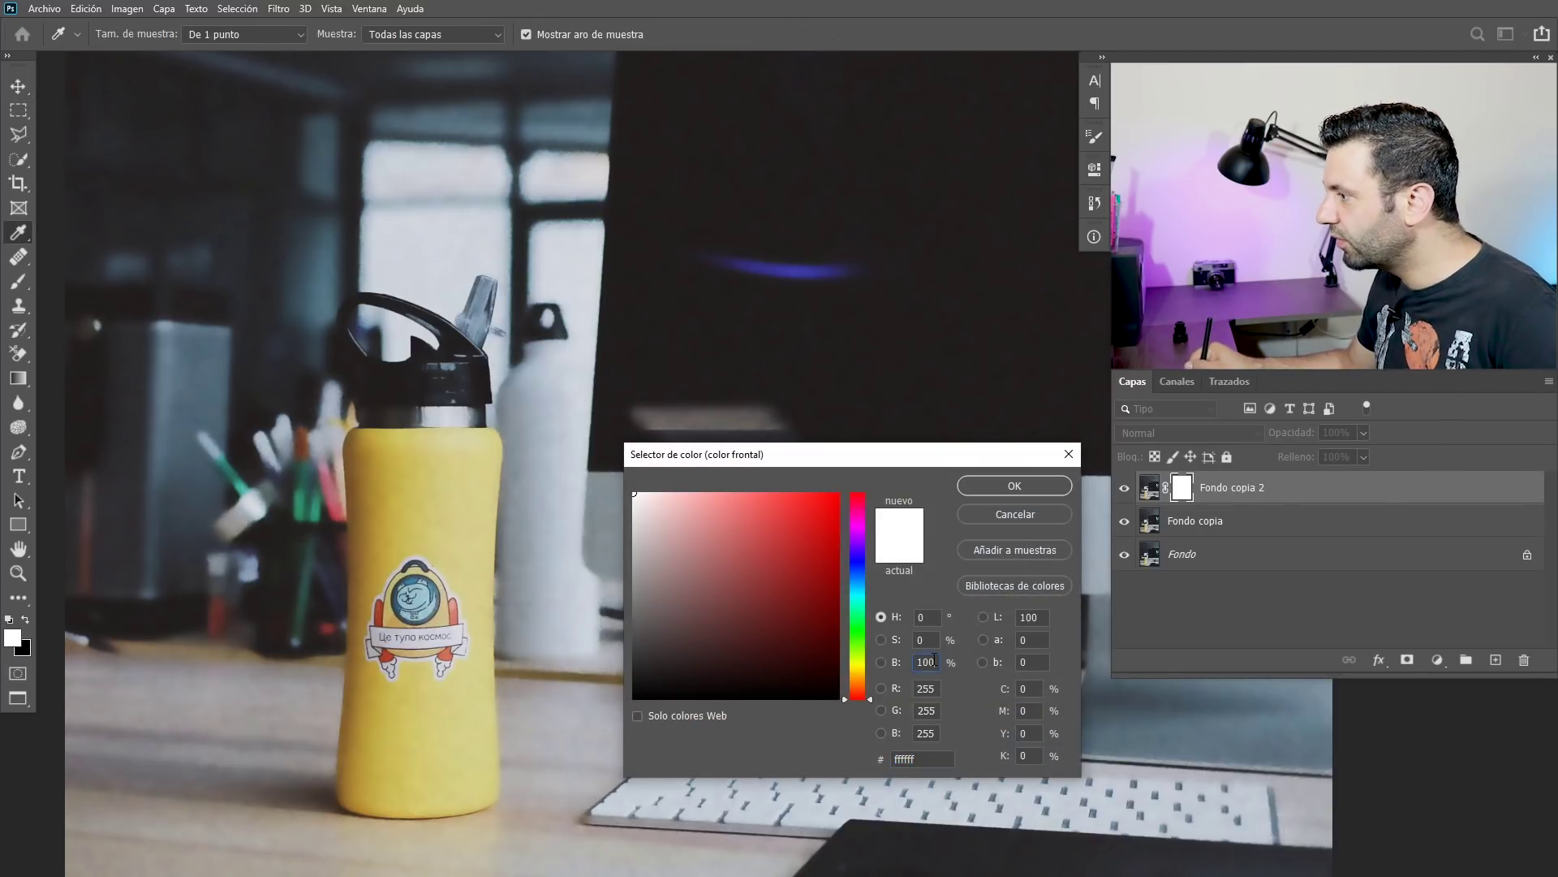
{"action": "type", "text": "6"}
{"action": "key", "text": "BackSpace"}
{"action": "left_click", "coordinate": [1012, 485]}
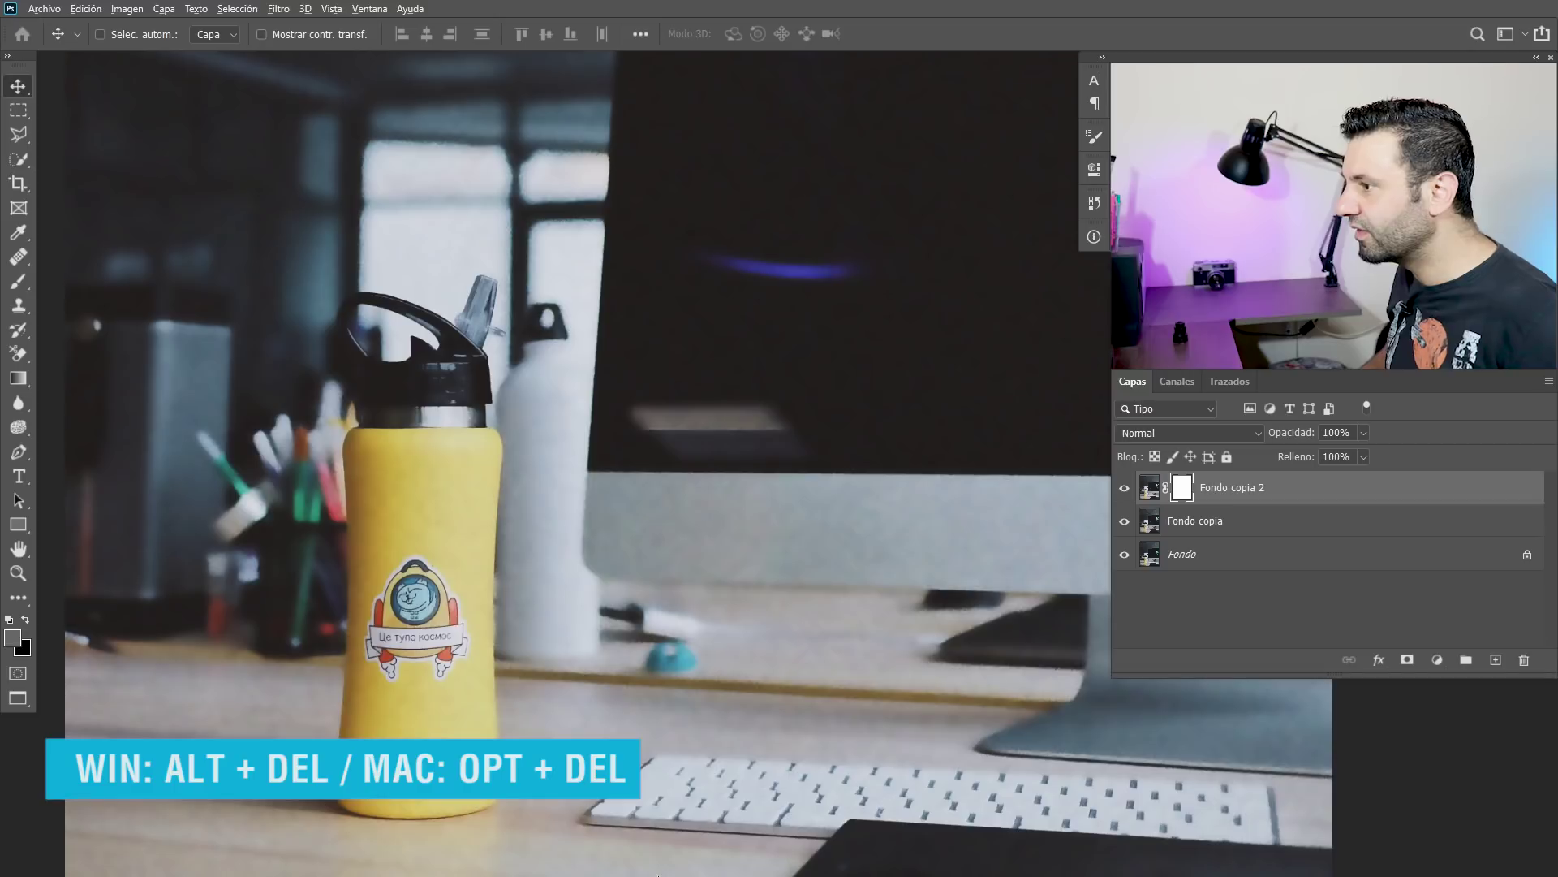
{"action": "key", "text": "alt+Delete"}
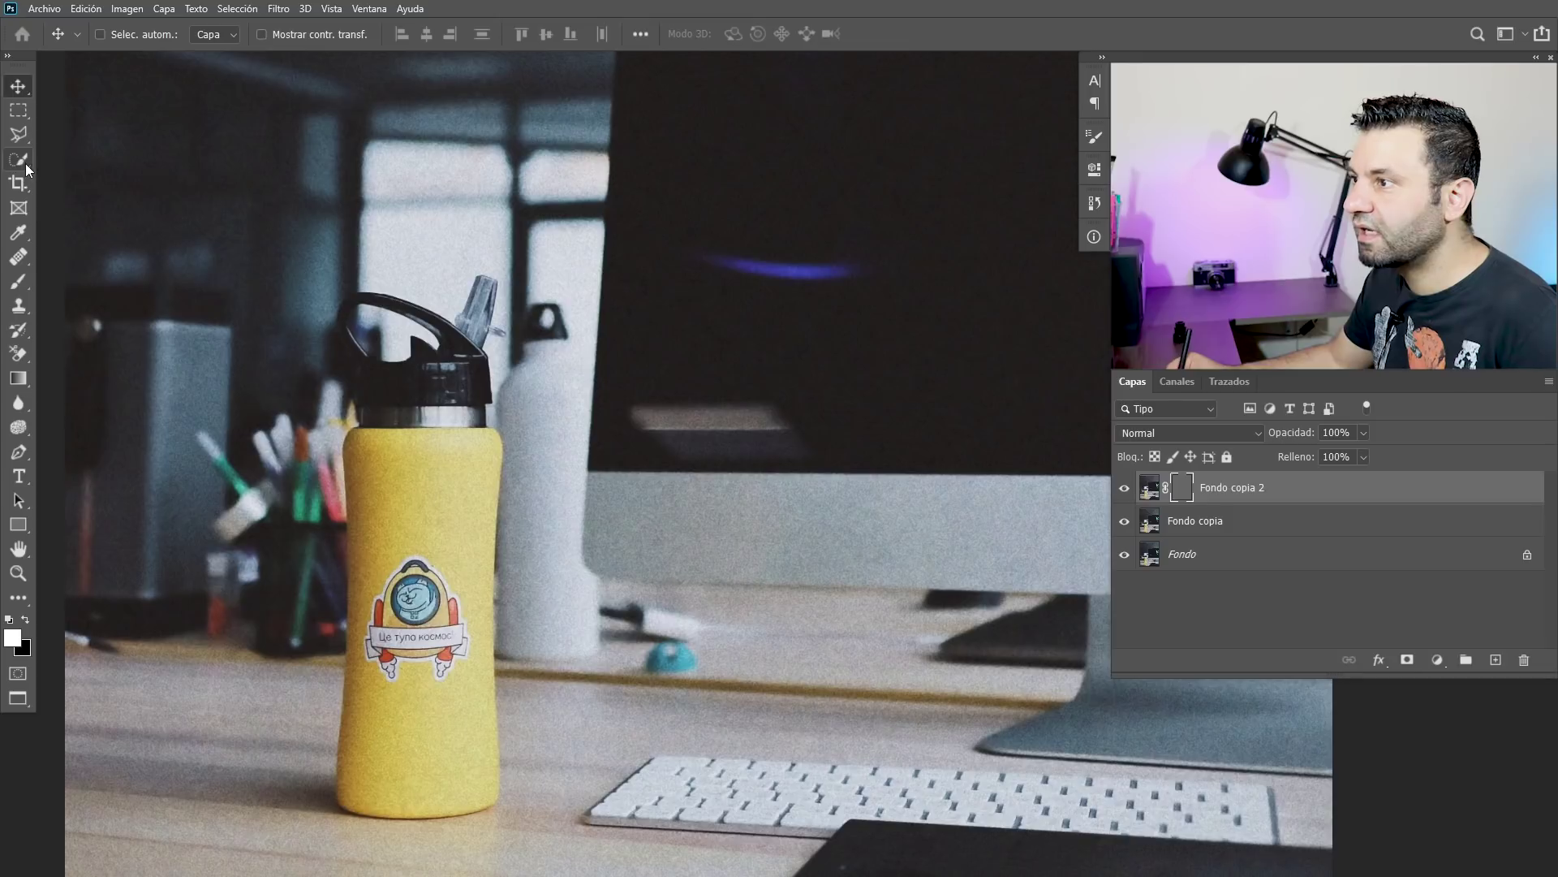
Step: Switch to a fully soft Brush and resize it for mask painting
{"action": "key", "text": "b"}
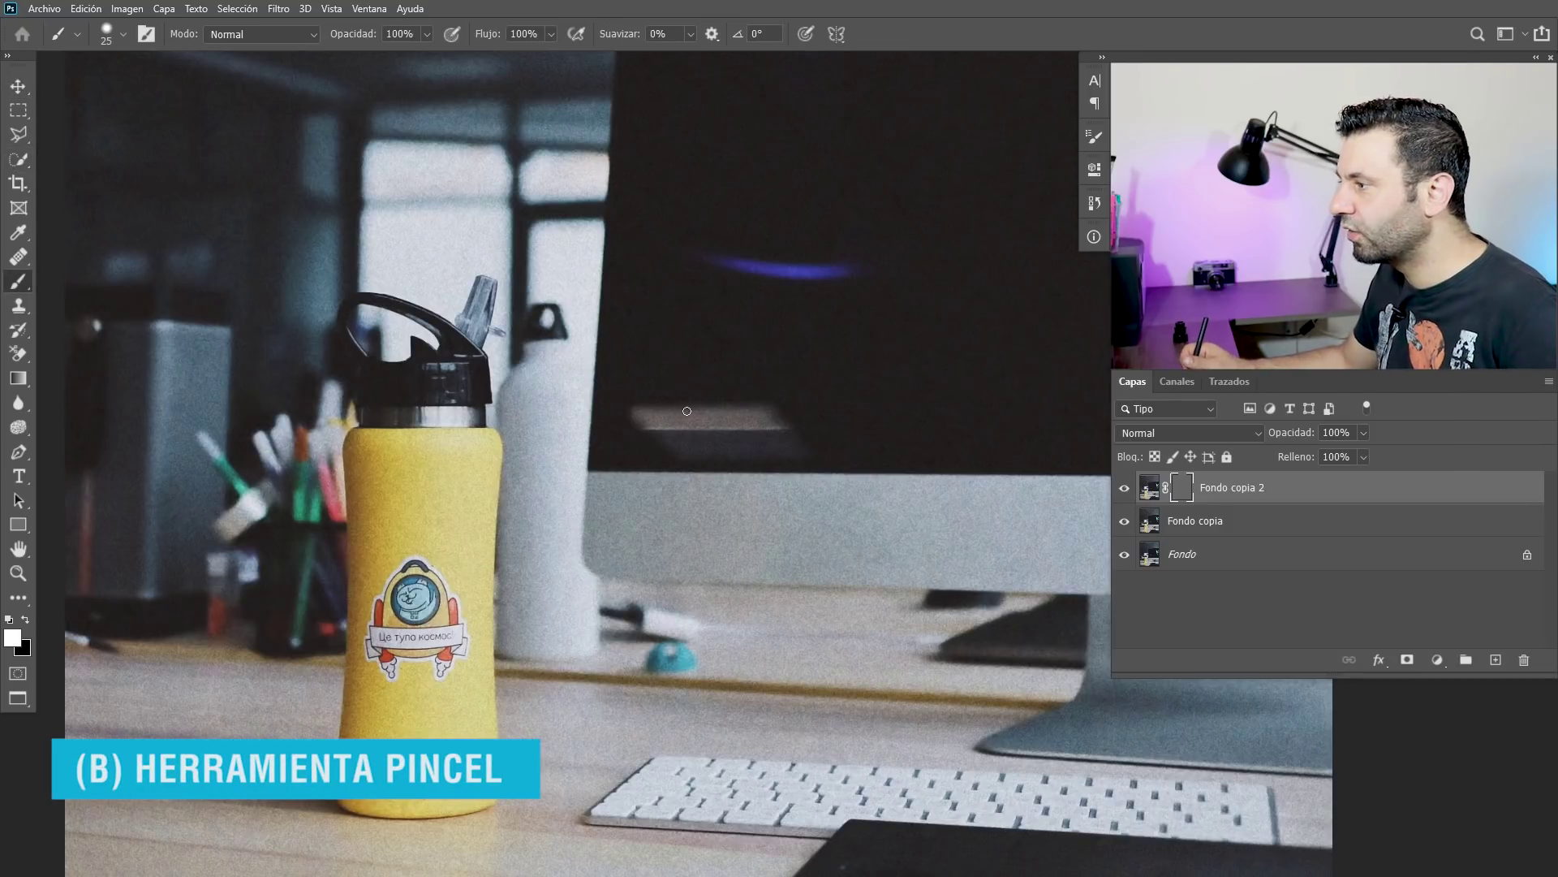
{"action": "right_click", "coordinate": [690, 411]}
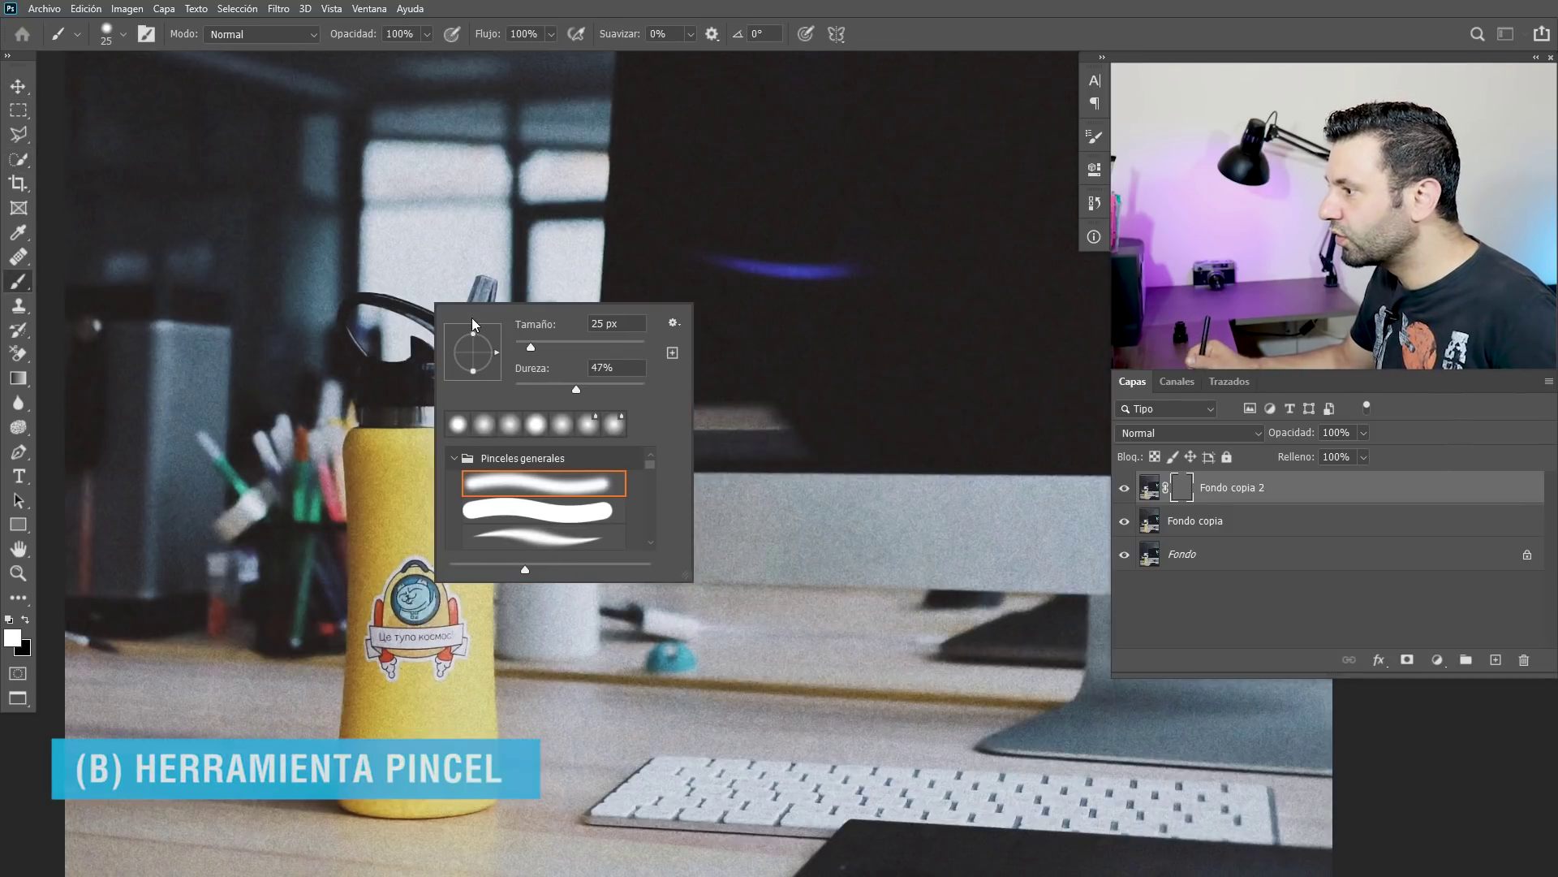
{"action": "left_click_drag", "start_coordinate": [686, 575], "coordinate": [865, 685]}
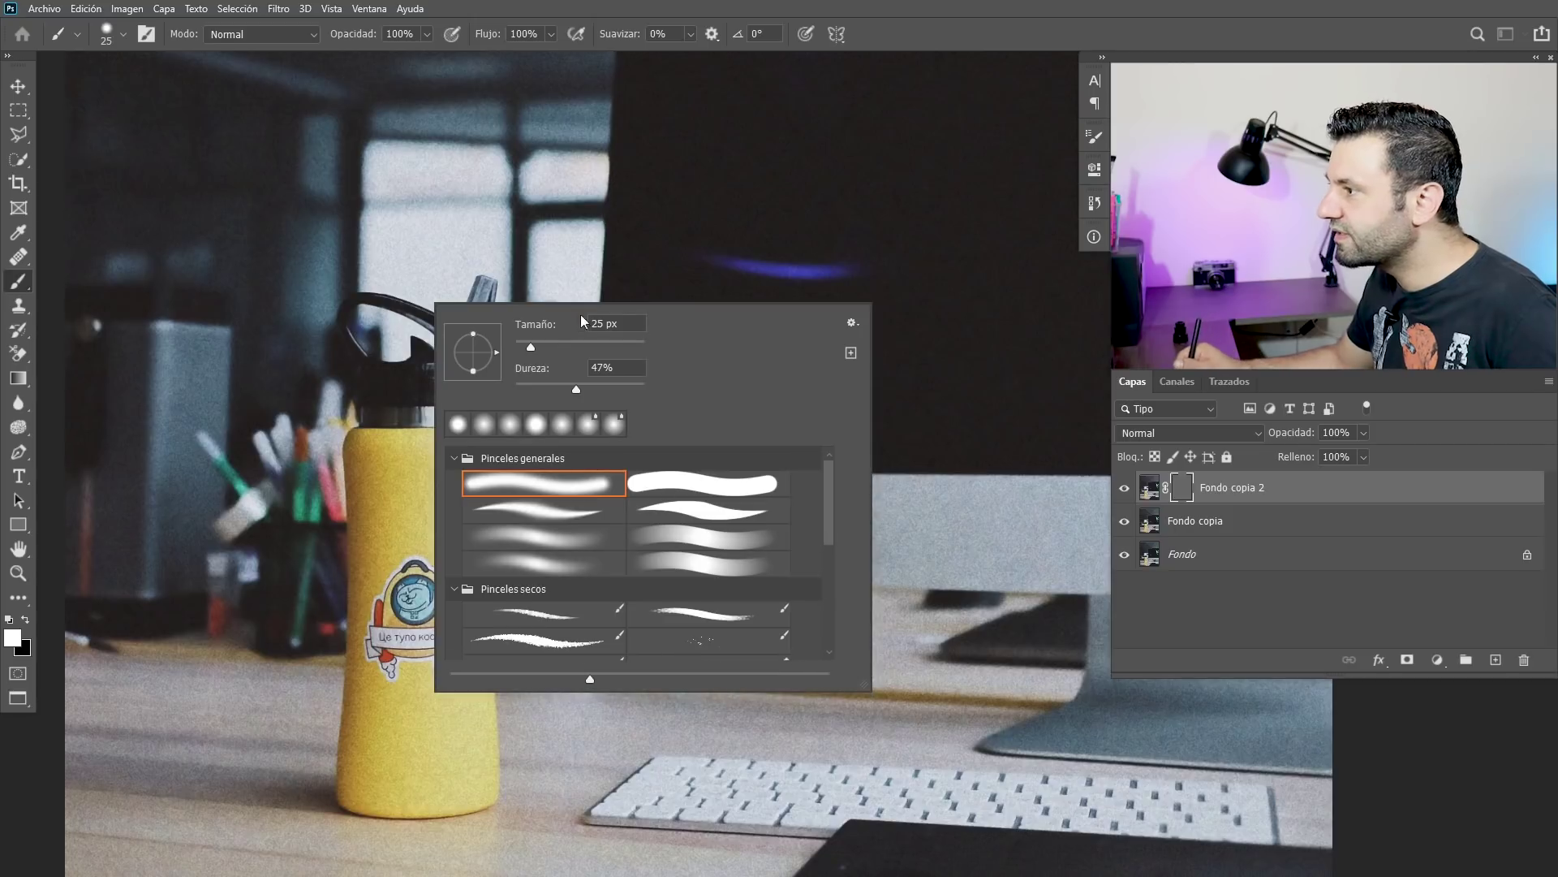
{"action": "left_click_drag", "start_coordinate": [576, 389], "coordinate": [504, 390]}
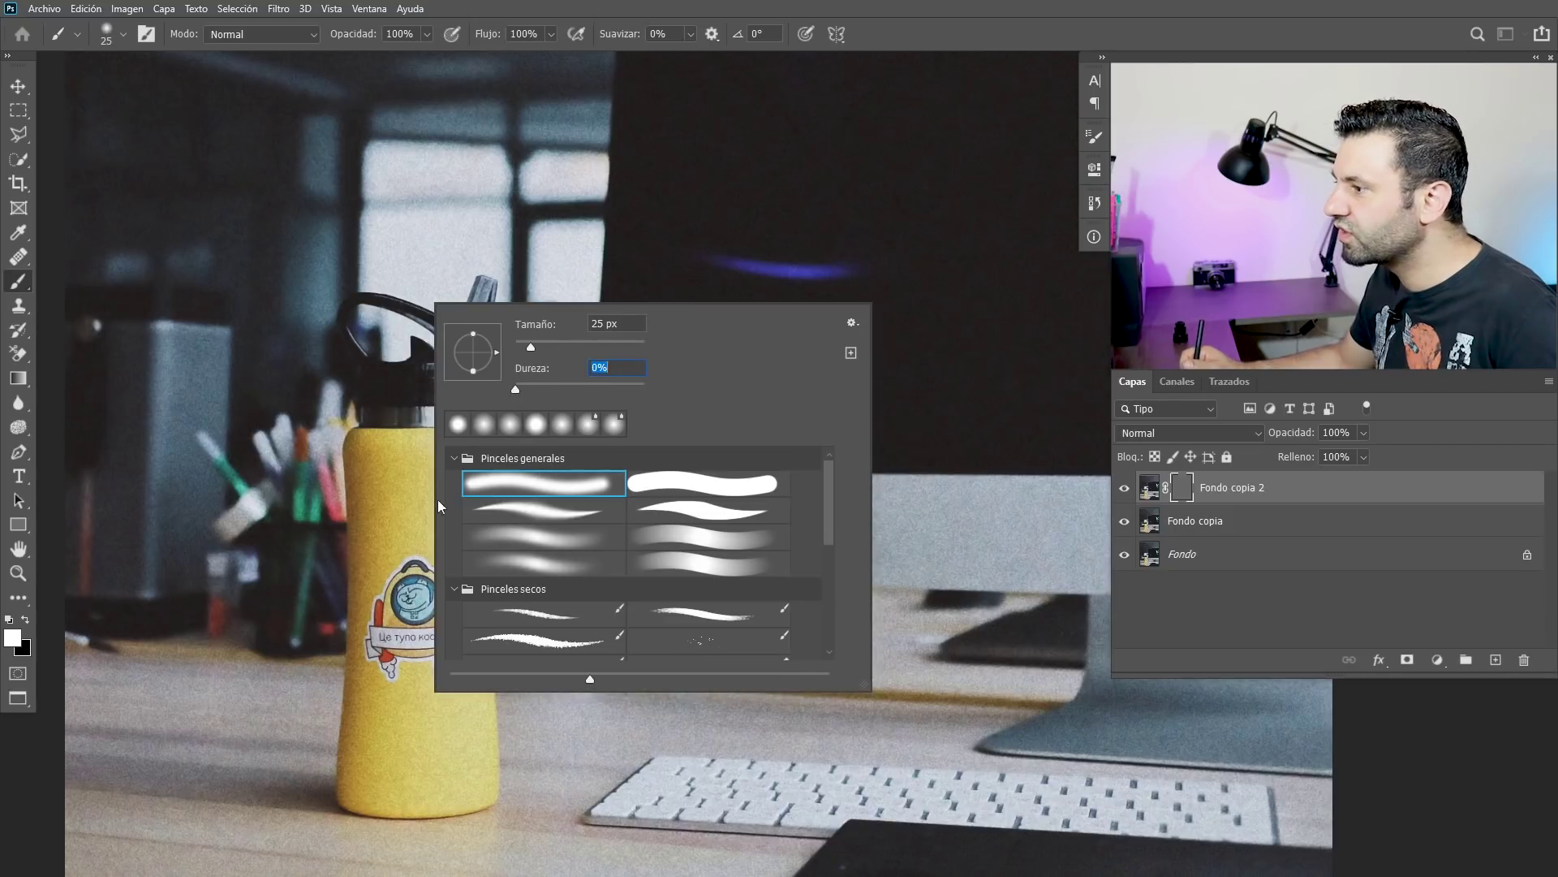
{"action": "double_click", "coordinate": [451, 429]}
{"action": "scroll", "coordinate": [430, 440], "scroll_direction": "up", "scroll_amount": 5}
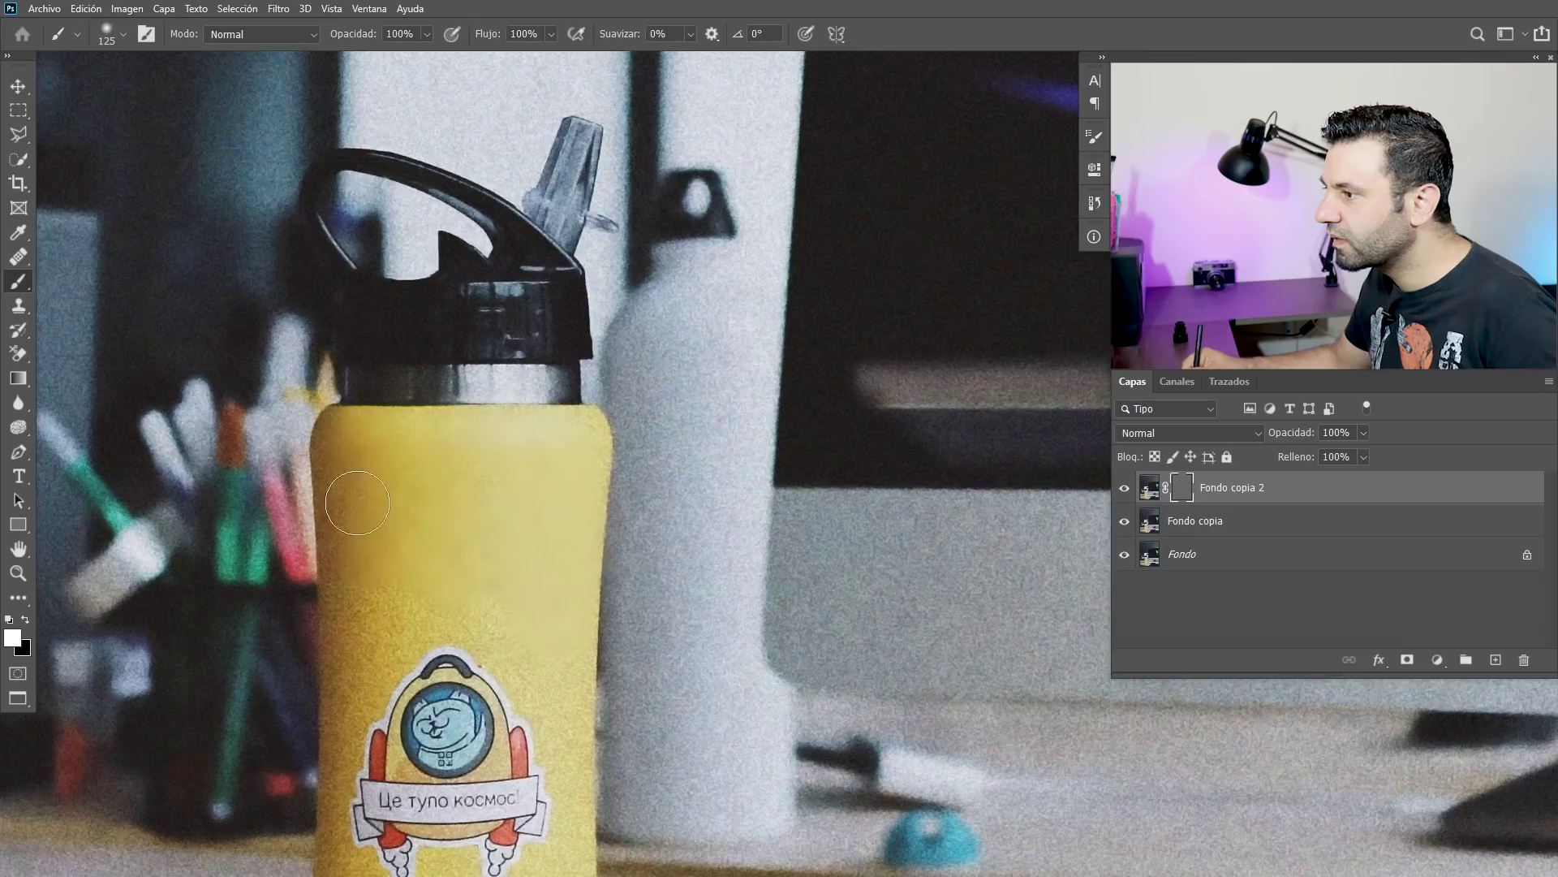
{"action": "left_click_drag", "start_coordinate": [371, 499], "coordinate": [346, 183]}
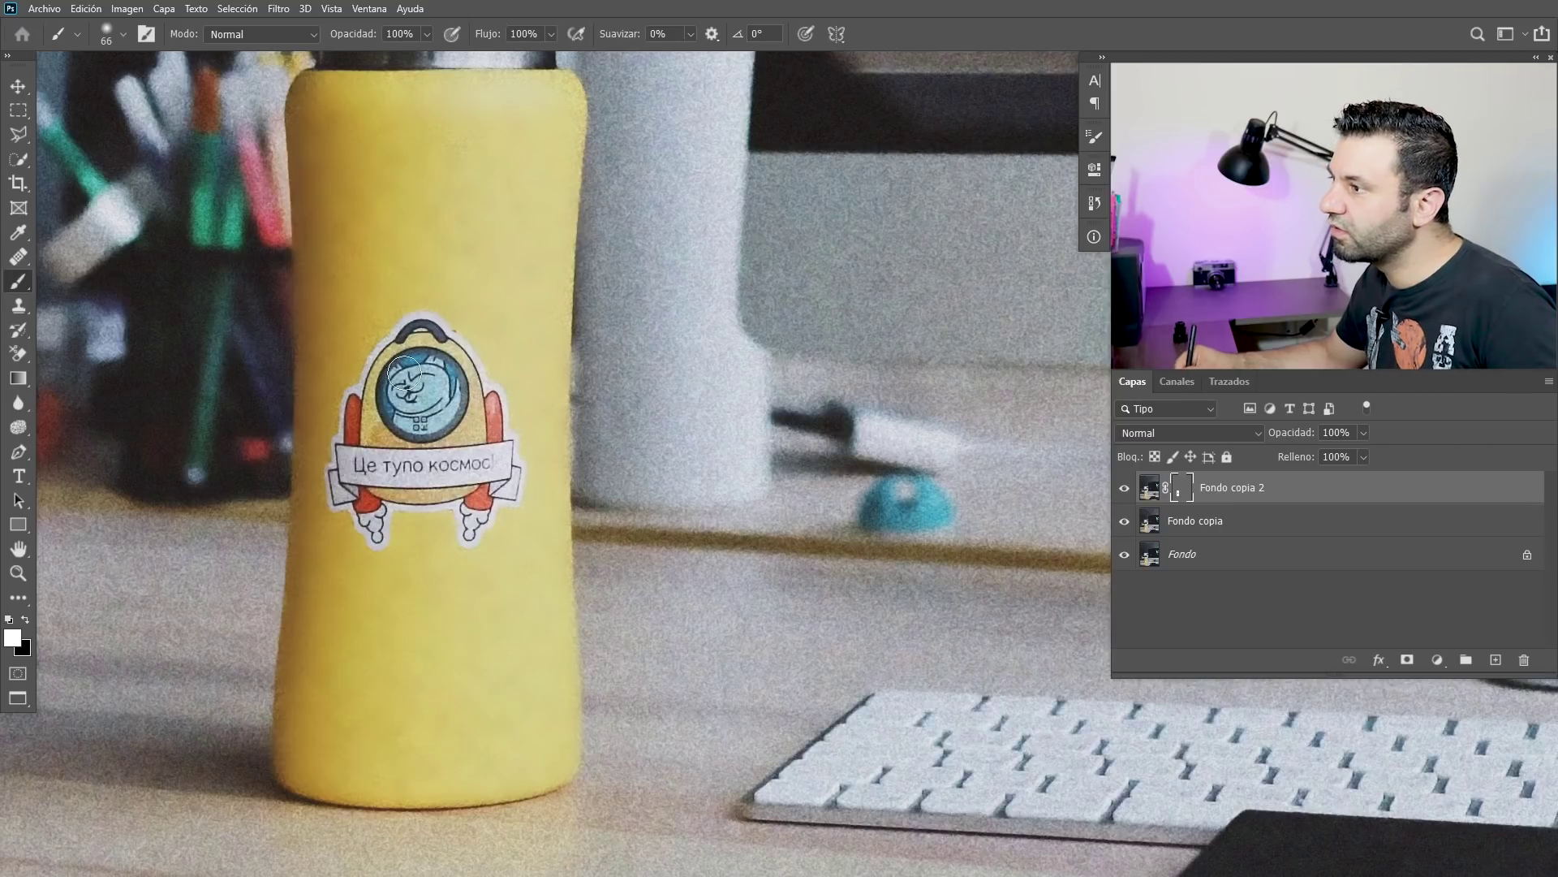
Step: Paint white on the mask over the bottle and desk, sampling grey from the monitor bezel
{"action": "key", "text": "ctrl+minus"}
{"action": "left_click_drag", "start_coordinate": [433, 531], "coordinate": [443, 567]}
{"action": "left_click_drag", "start_coordinate": [400, 424], "coordinate": [351, 455]}
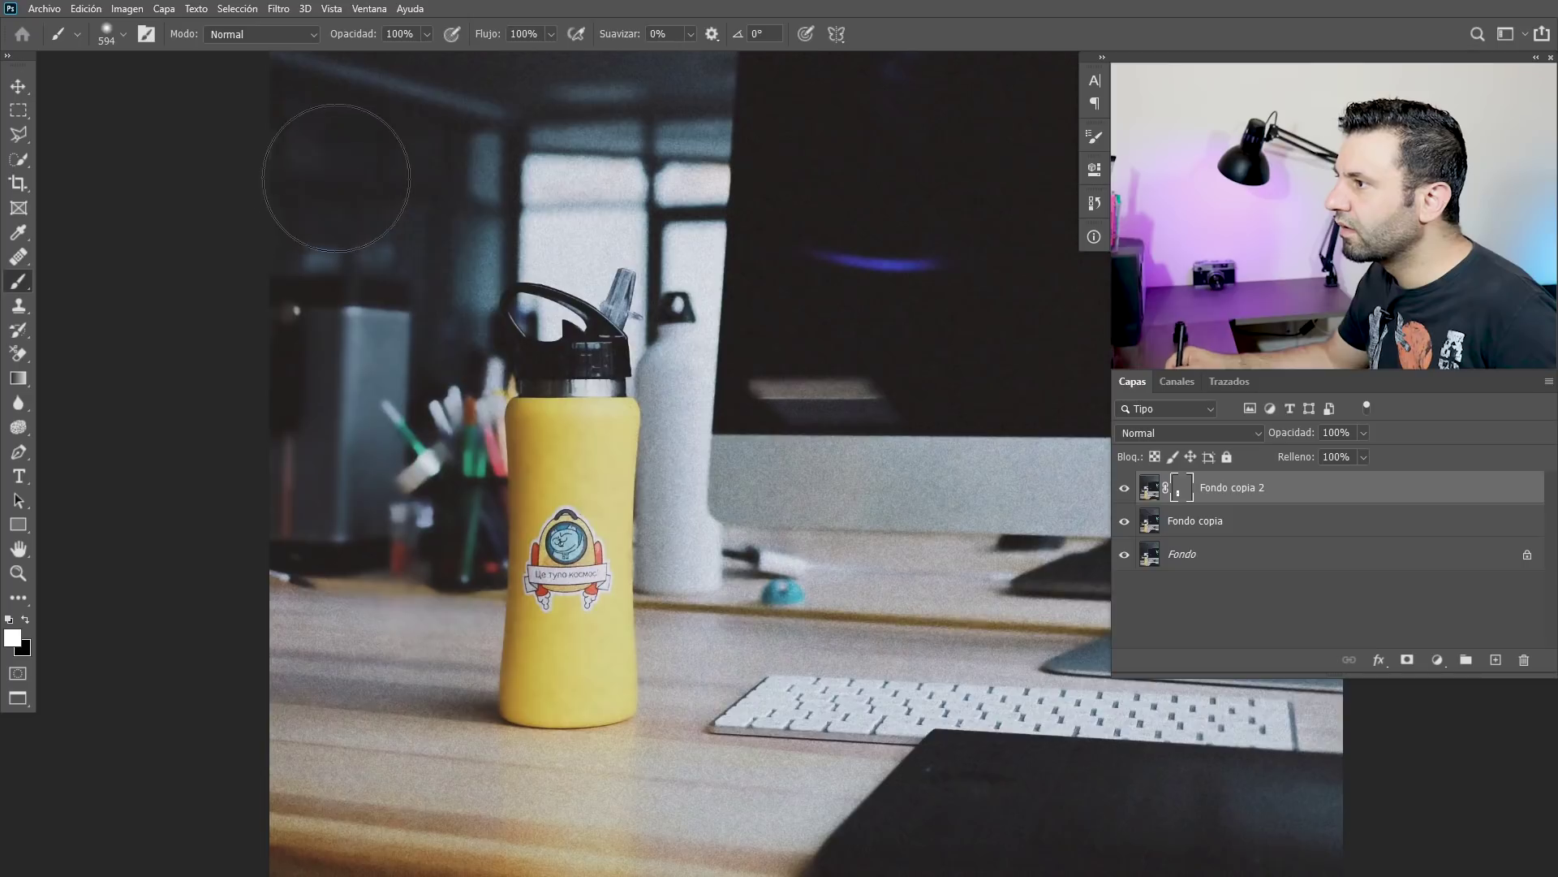
{"action": "left_click_drag", "start_coordinate": [606, 169], "coordinate": [568, 168]}
{"action": "left_click", "coordinate": [621, 189]}
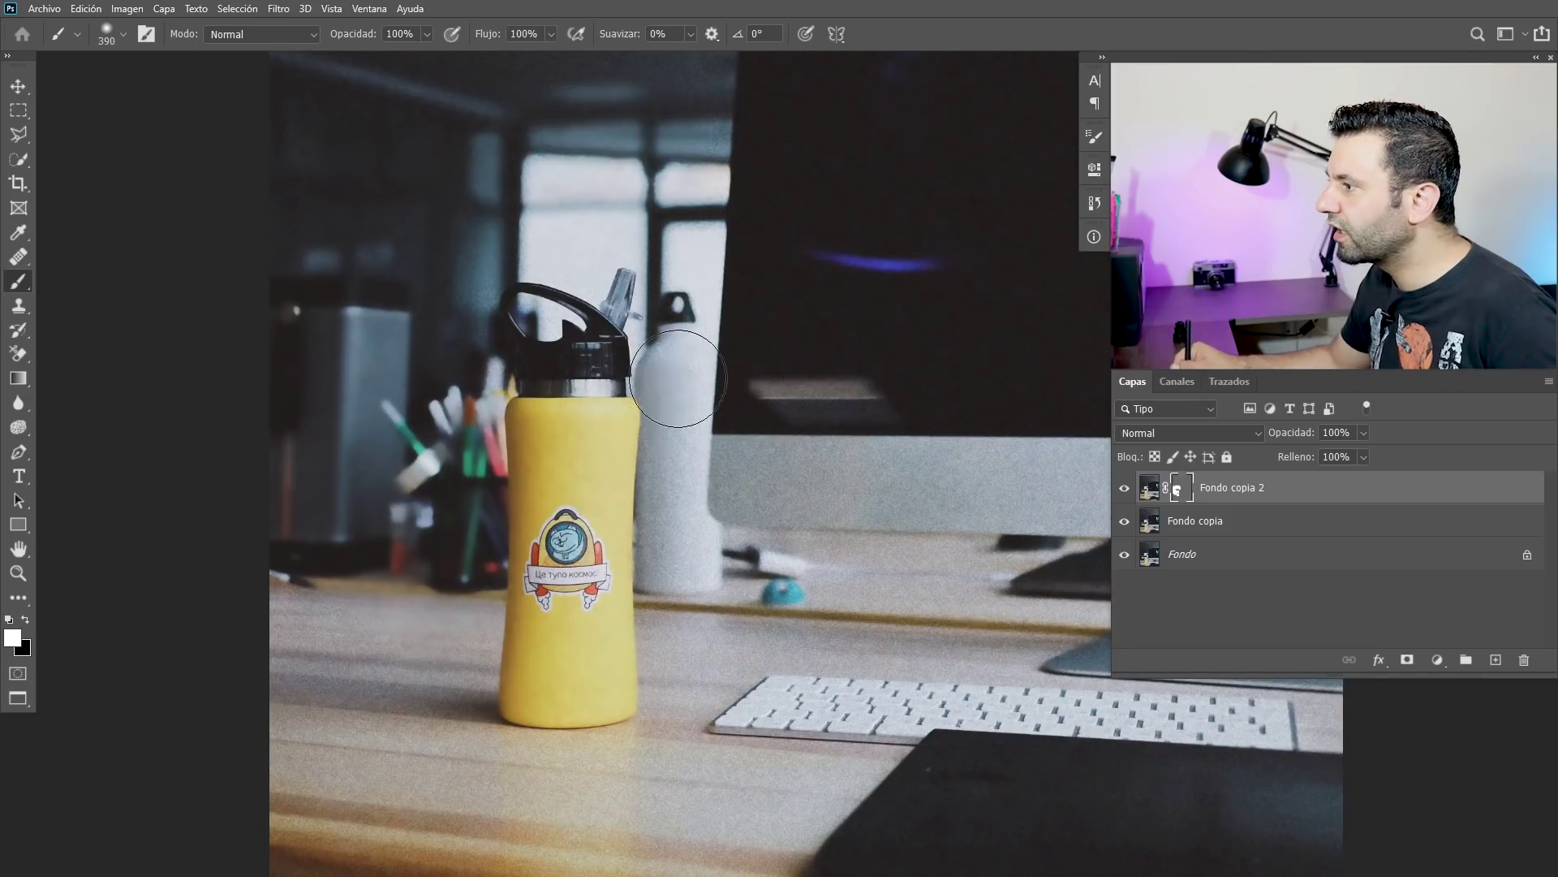
{"action": "left_click_drag", "start_coordinate": [676, 438], "coordinate": [653, 437]}
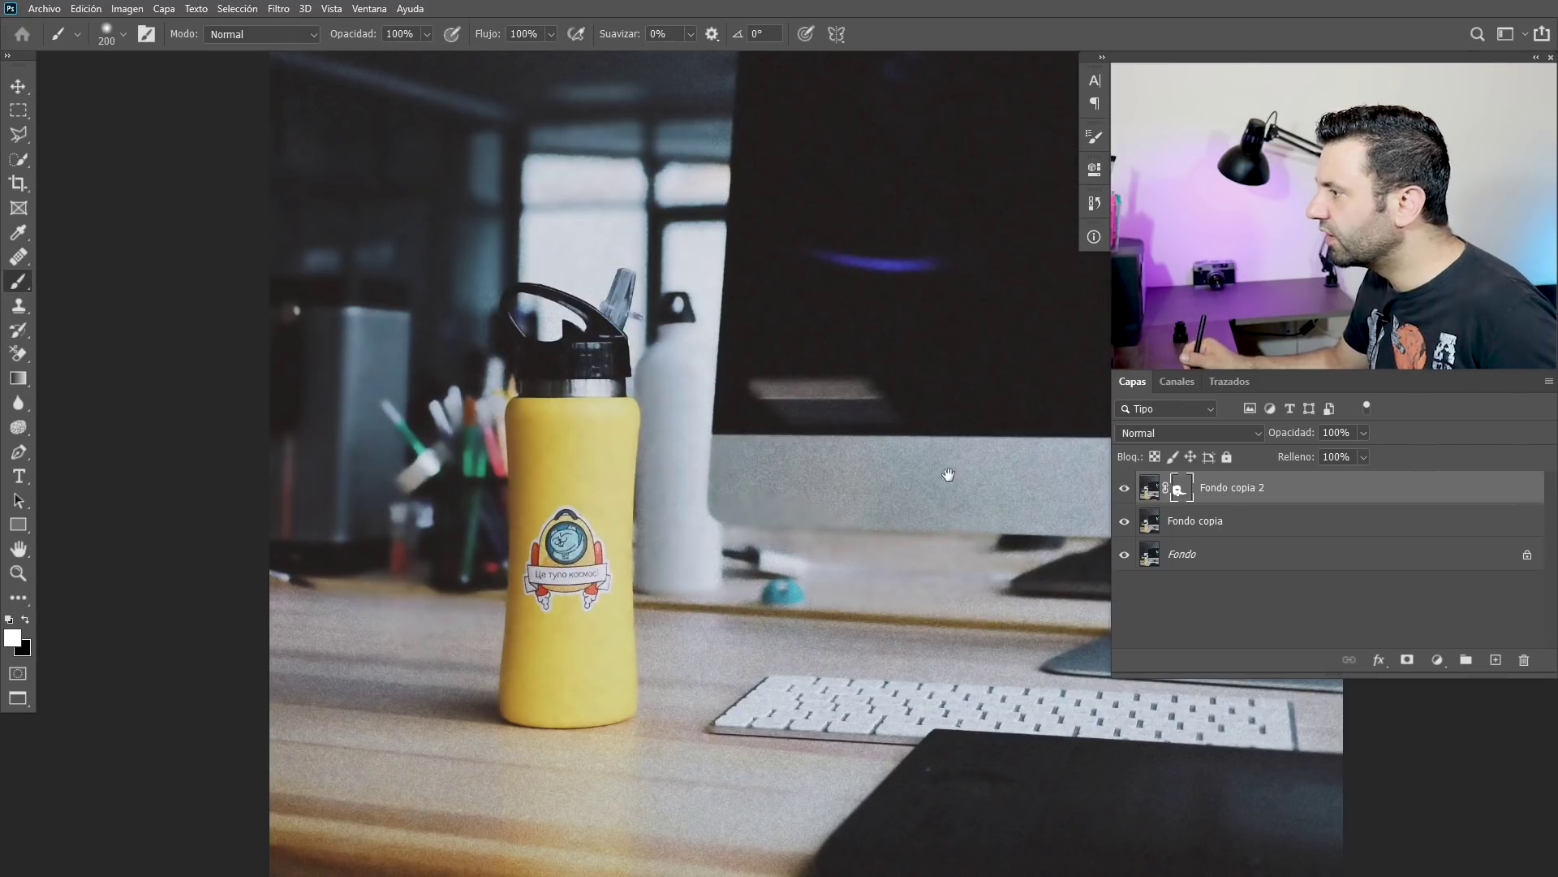
{"action": "scroll", "coordinate": [937, 471], "scroll_direction": "up", "scroll_amount": 2}
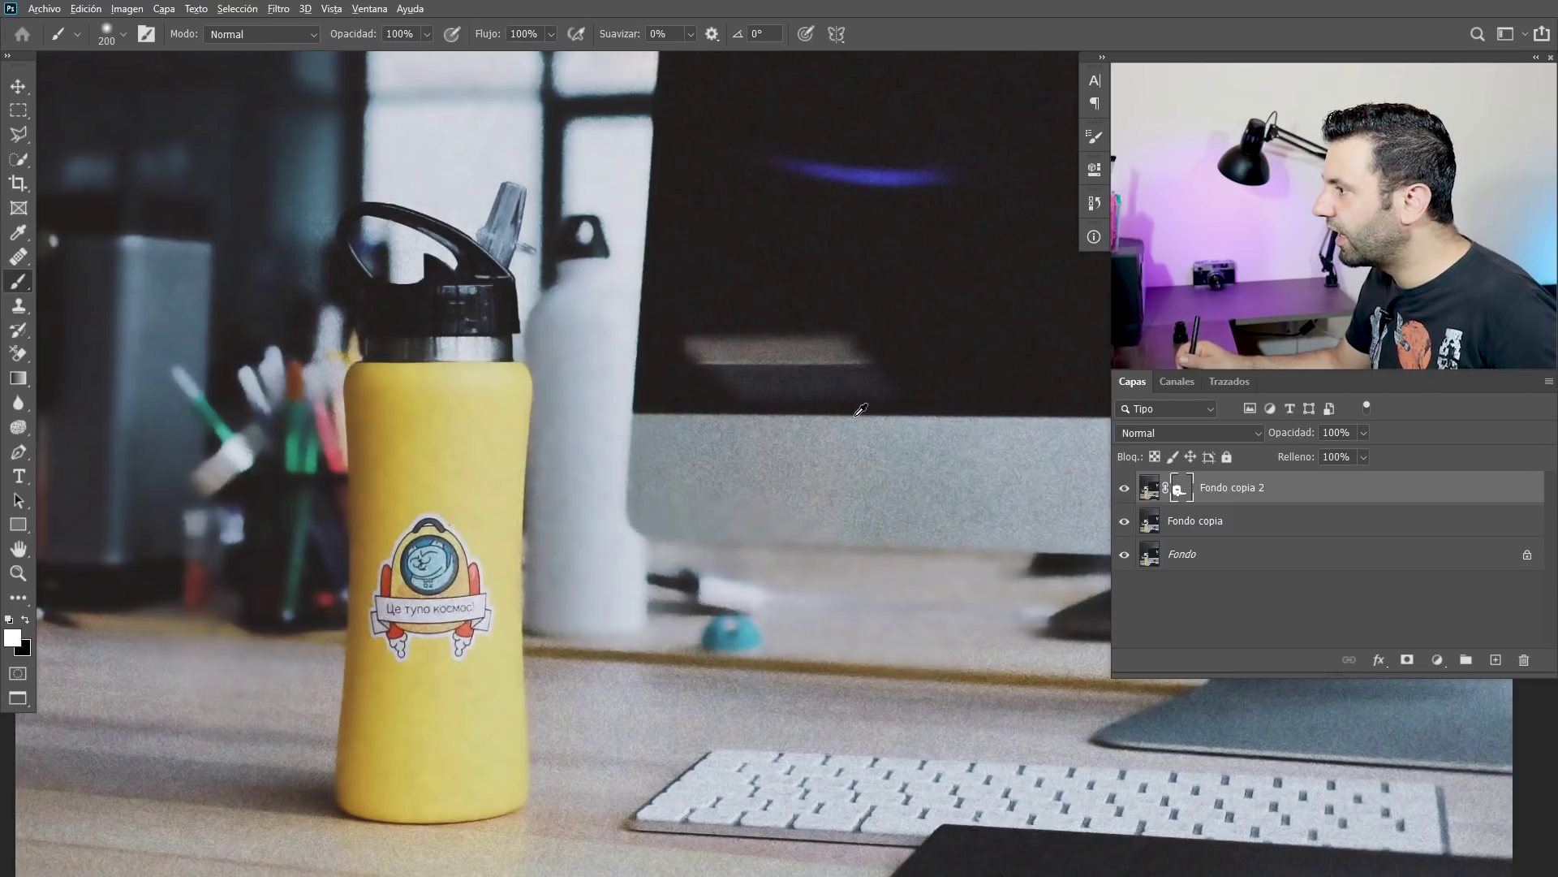
{"action": "left_click", "coordinate": [855, 444], "text": "alt"}
{"action": "left_click", "coordinate": [856, 412], "text": "alt"}
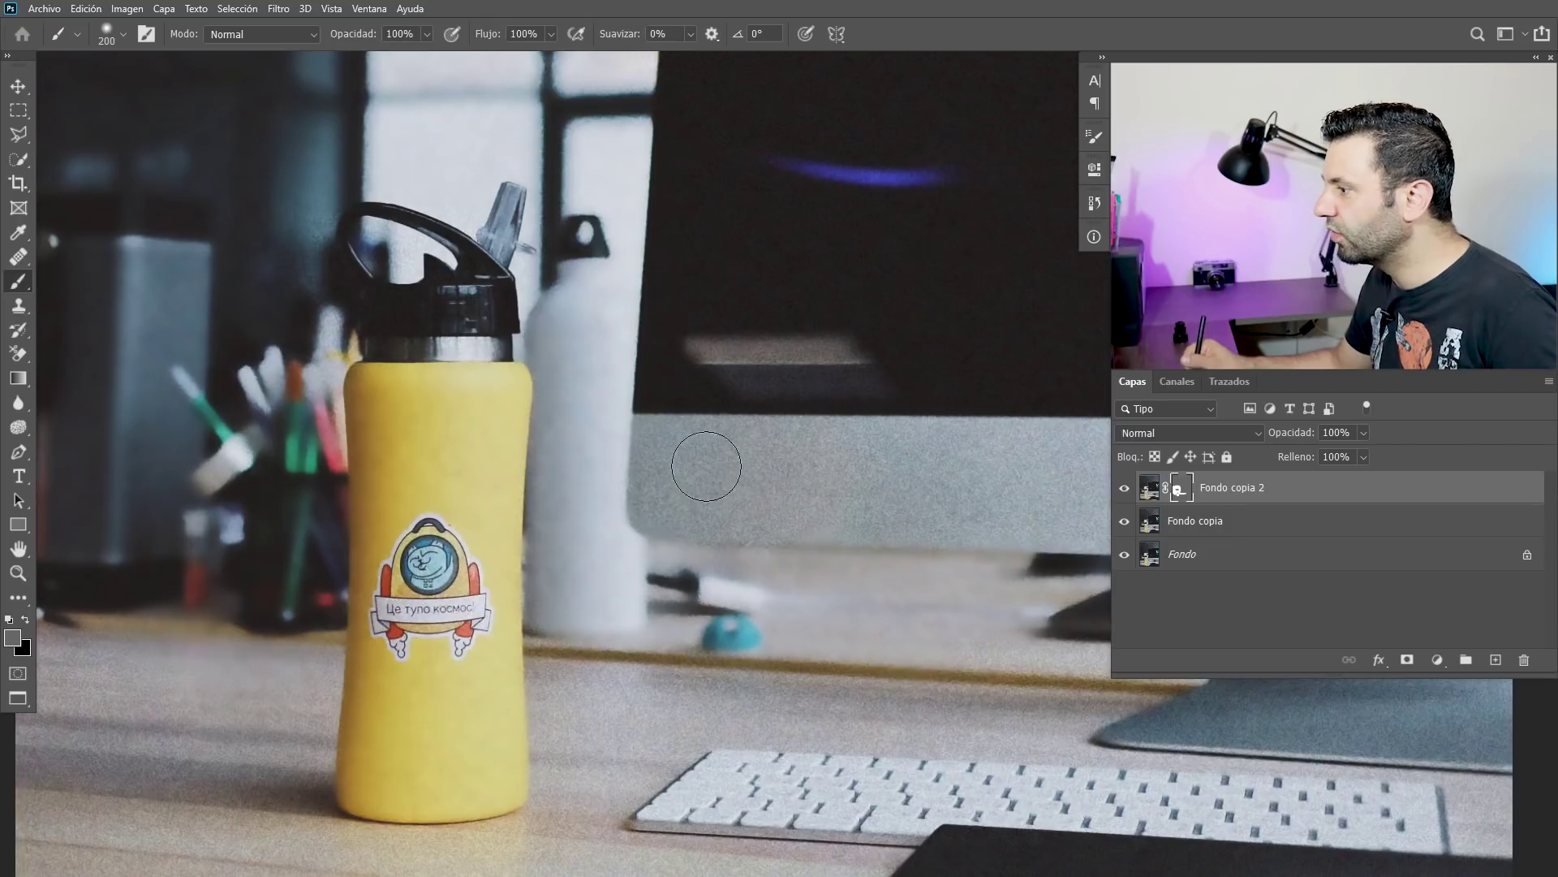
{"action": "left_click_drag", "start_coordinate": [247, 570], "coordinate": [498, 518]}
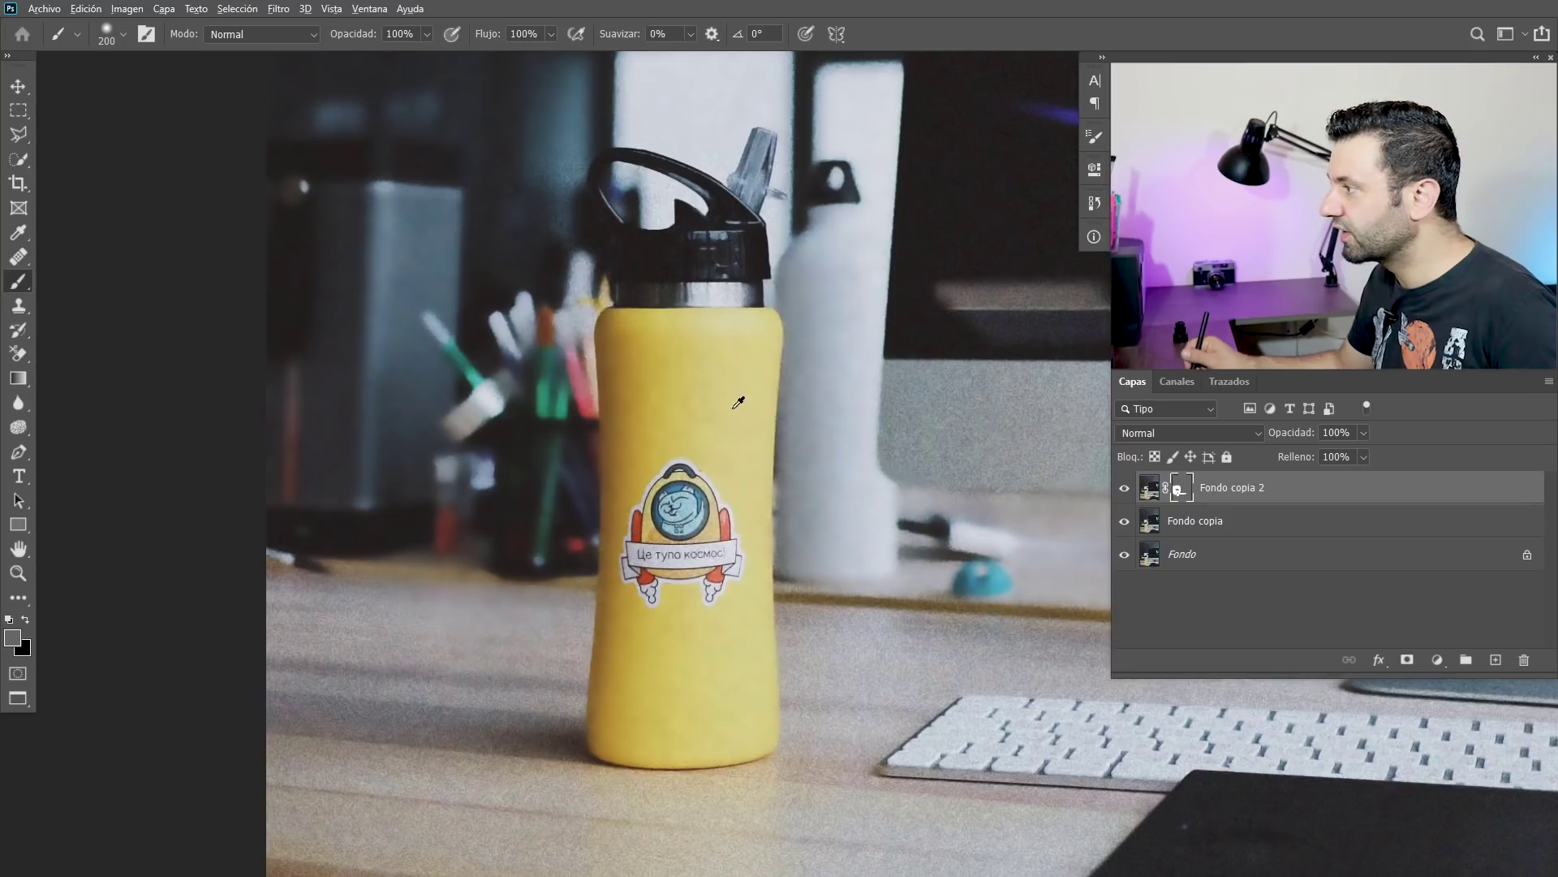
{"action": "left_click", "coordinate": [1182, 493], "text": "alt"}
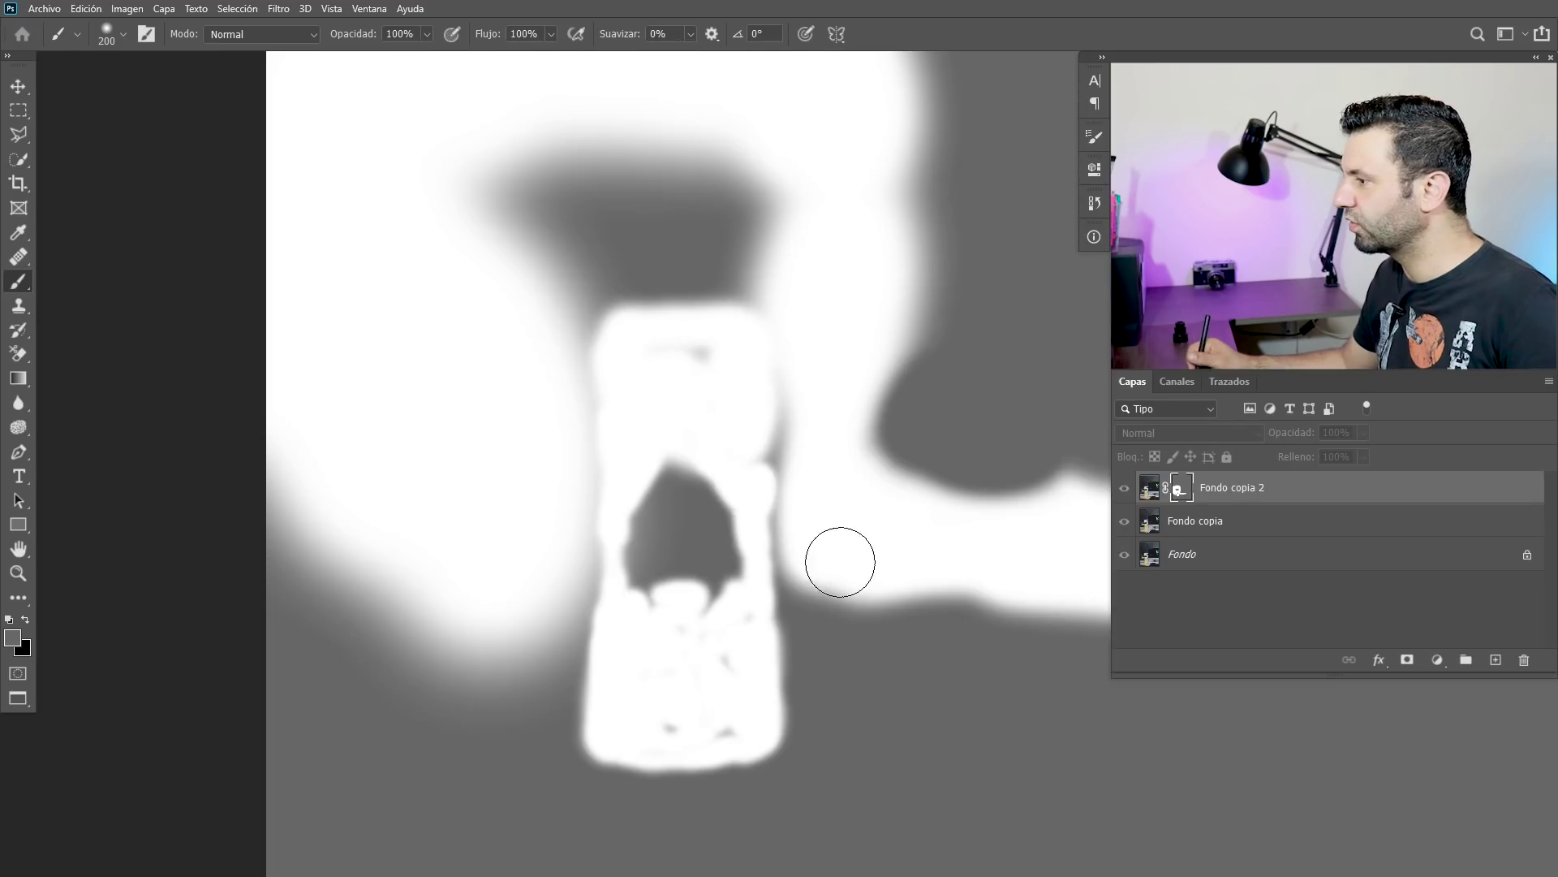
Step: In the mask view, paint white along the bottle's bottom edge with a smaller brush
{"action": "left_click", "coordinate": [689, 675], "text": "alt"}
{"action": "key", "text": "bracketleft"}
{"action": "key", "text": "bracketleft"}
{"action": "key", "text": "bracketleft"}
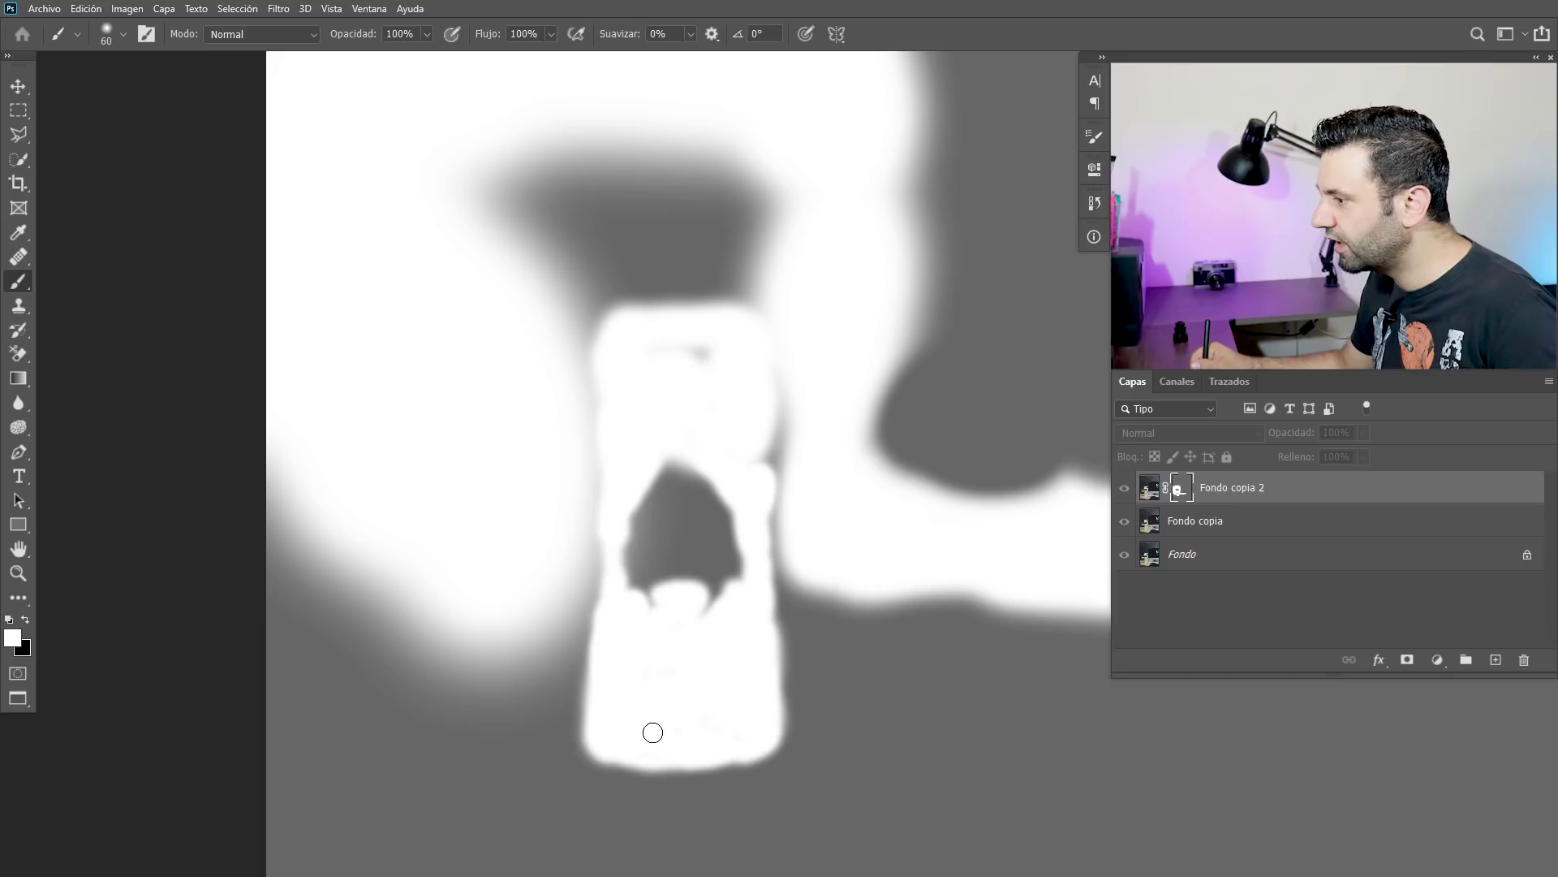
{"action": "mouse_move", "coordinate": [618, 755]}
{"action": "left_mouse_down"}
{"action": "mouse_move", "coordinate": [694, 750]}
{"action": "mouse_move", "coordinate": [644, 840]}
{"action": "left_mouse_up"}
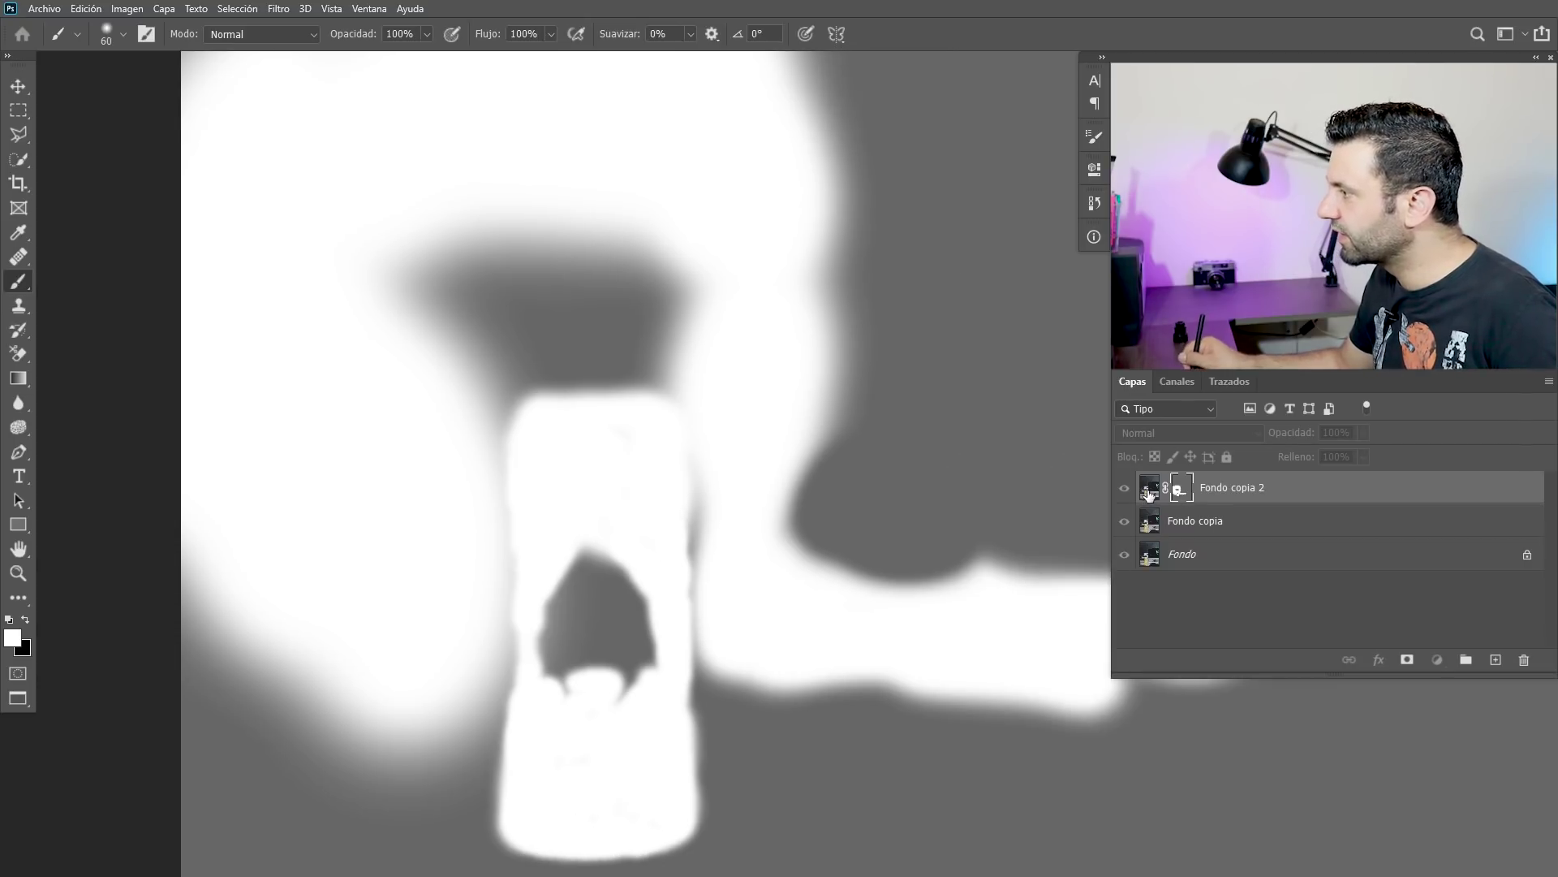
{"action": "left_click", "coordinate": [1149, 492]}
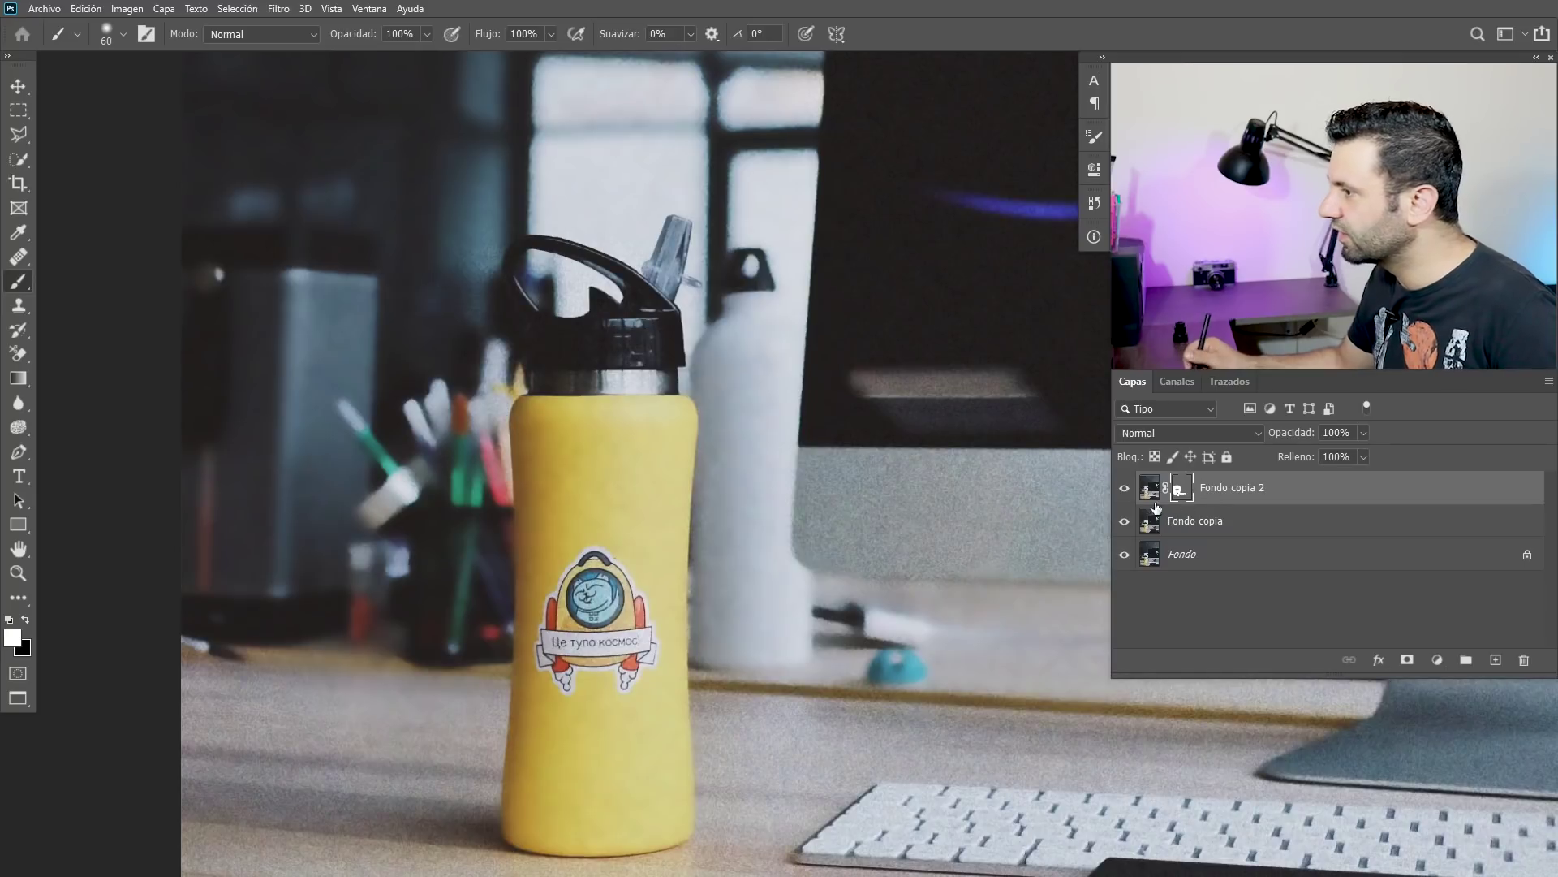
Step: Lighten the mask over the mousepad with a larger brush, then shrink the brush to 125 px
{"action": "left_click_drag", "start_coordinate": [548, 609], "coordinate": [576, 743]}
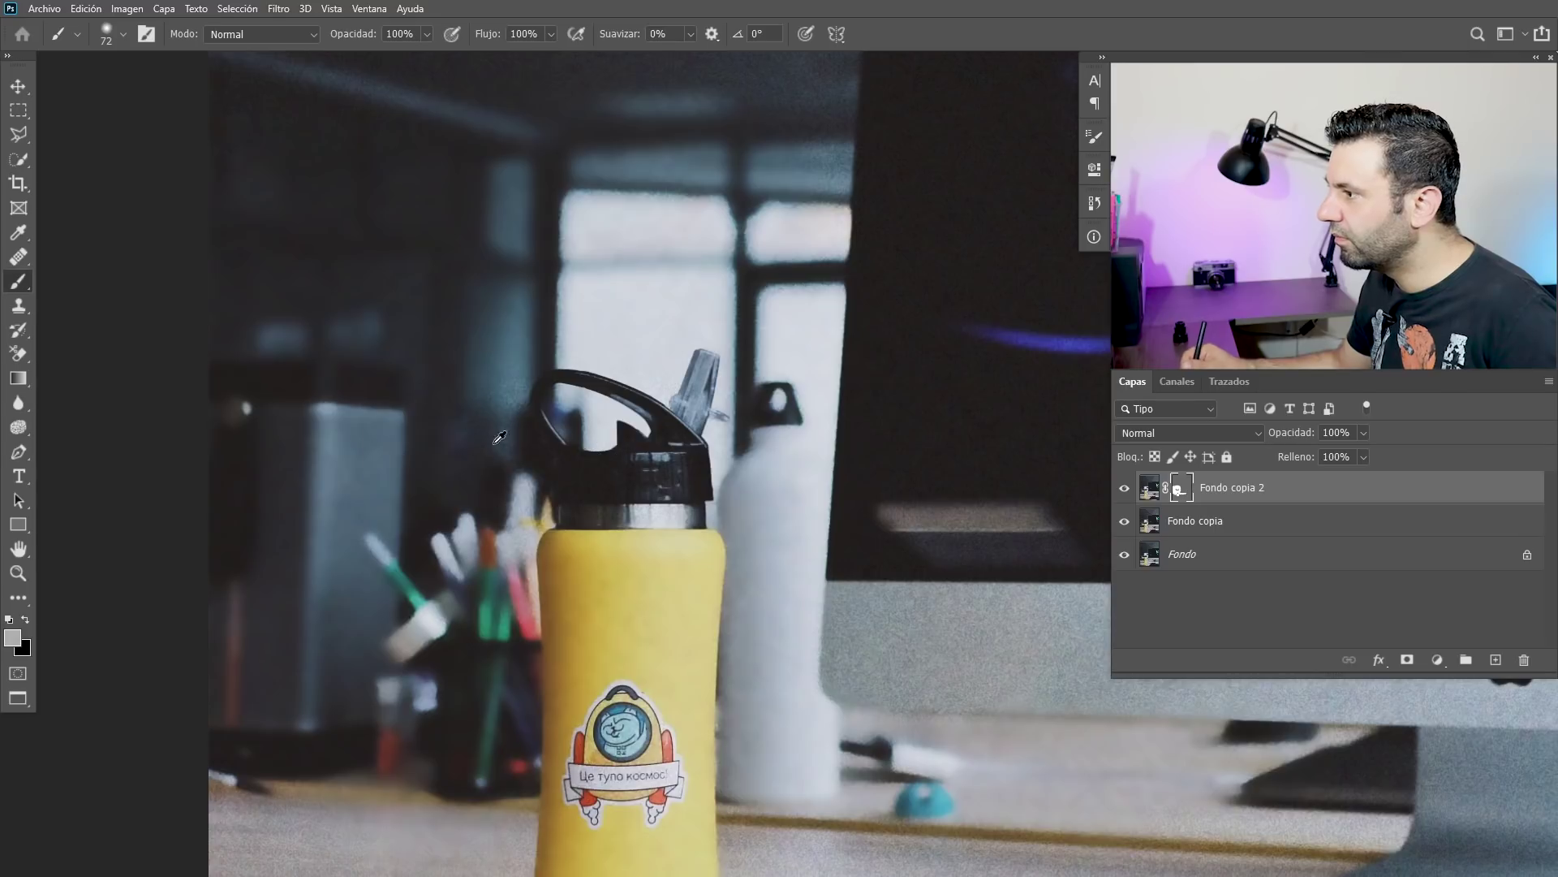
{"action": "scroll", "coordinate": [568, 413], "scroll_direction": "up", "scroll_amount": 3}
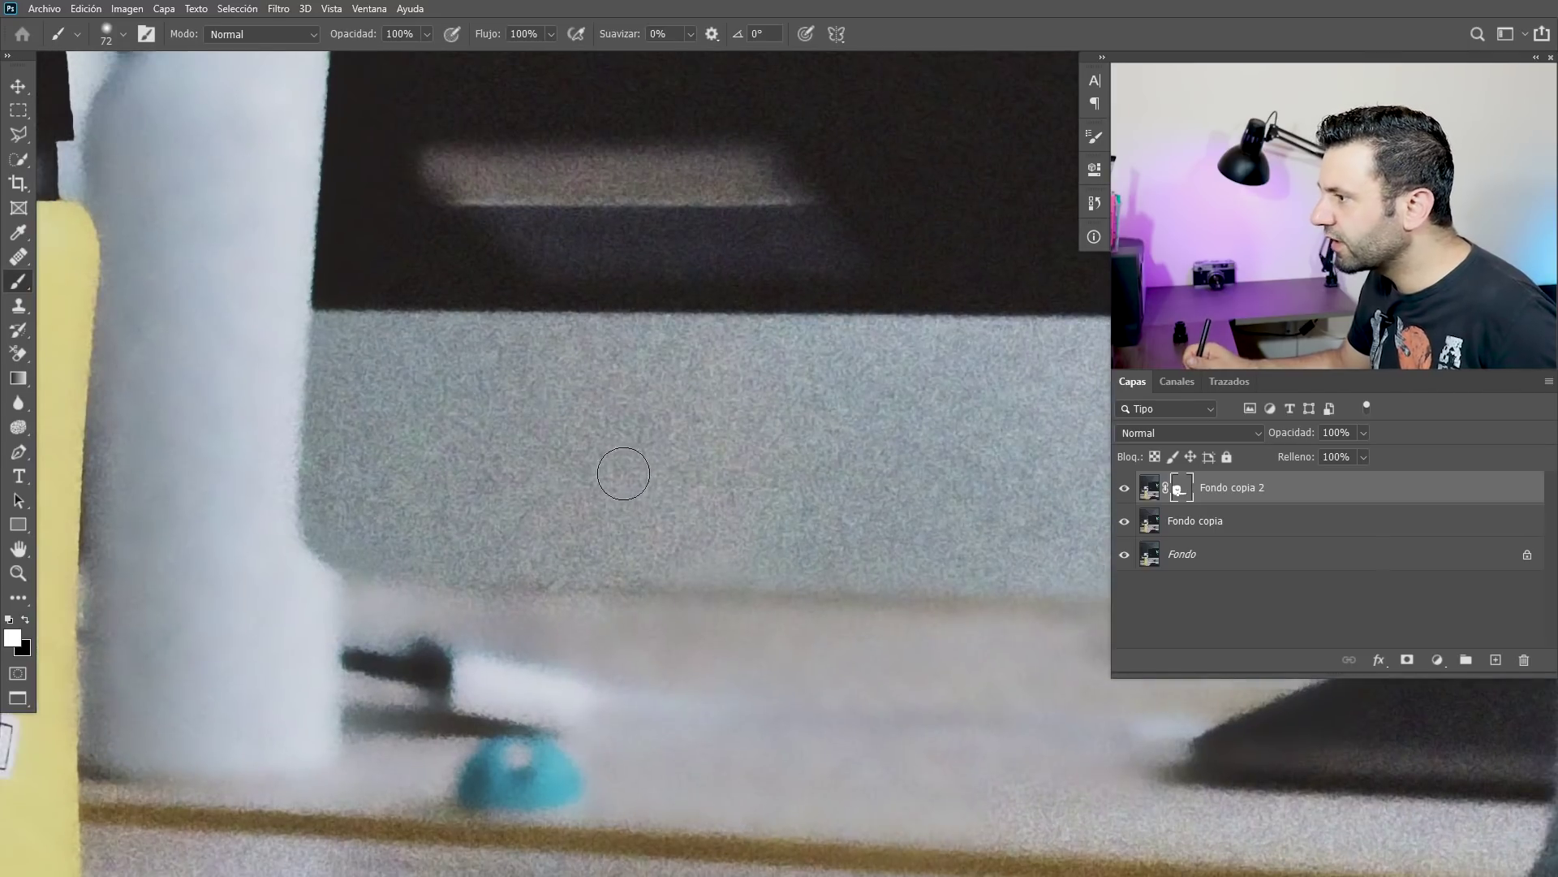
{"action": "scroll", "coordinate": [389, 377], "scroll_direction": "down", "scroll_amount": 3}
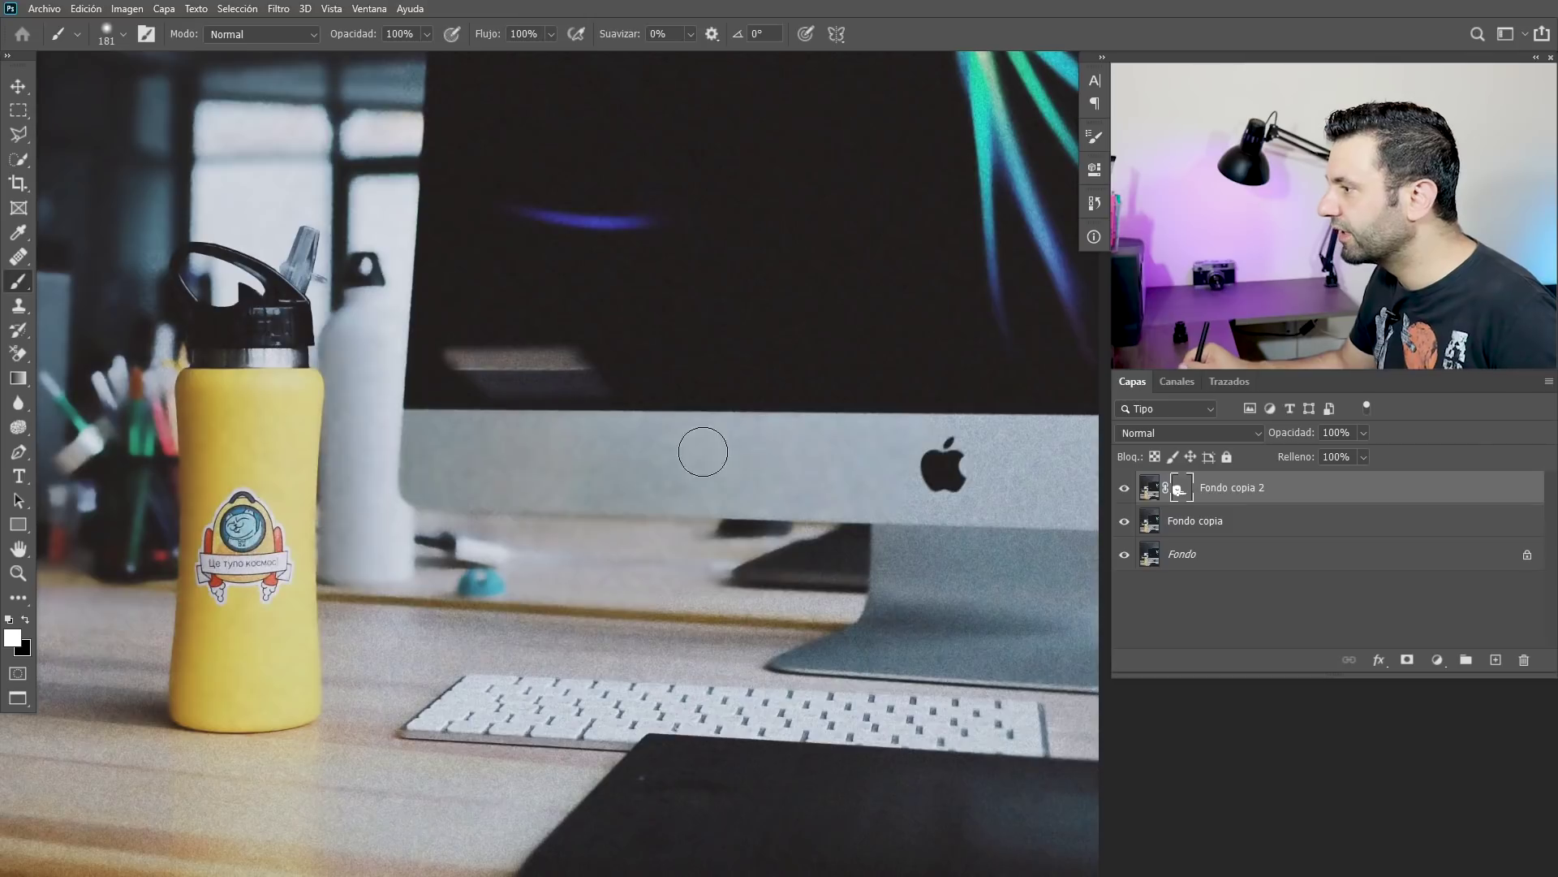
{"action": "scroll", "coordinate": [925, 435], "scroll_direction": "down", "scroll_amount": 1}
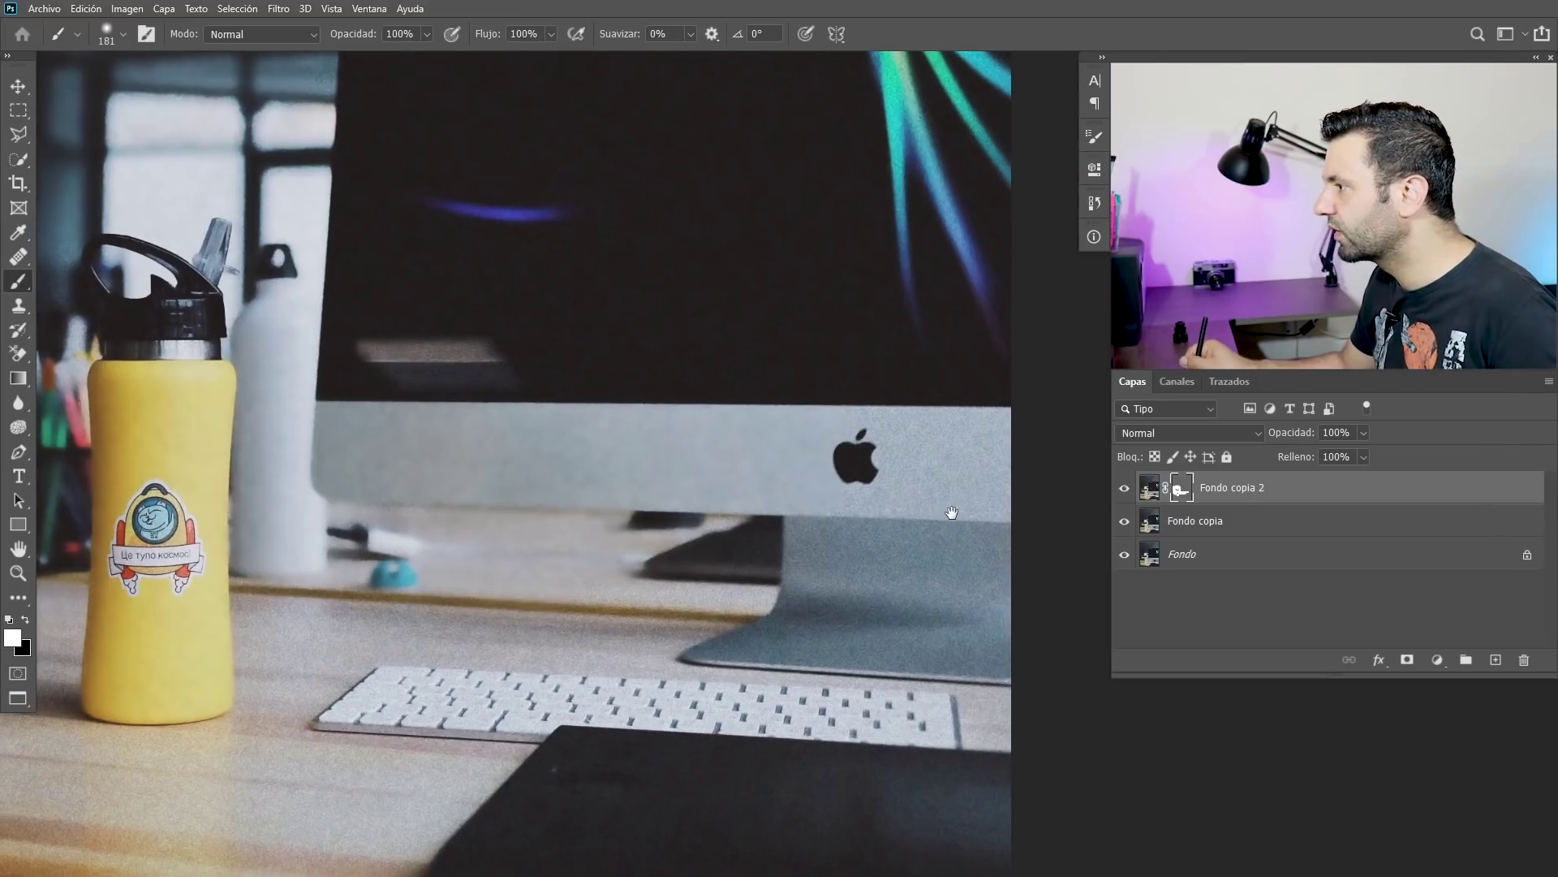
{"action": "scroll", "coordinate": [619, 734], "scroll_direction": "down", "scroll_amount": 2}
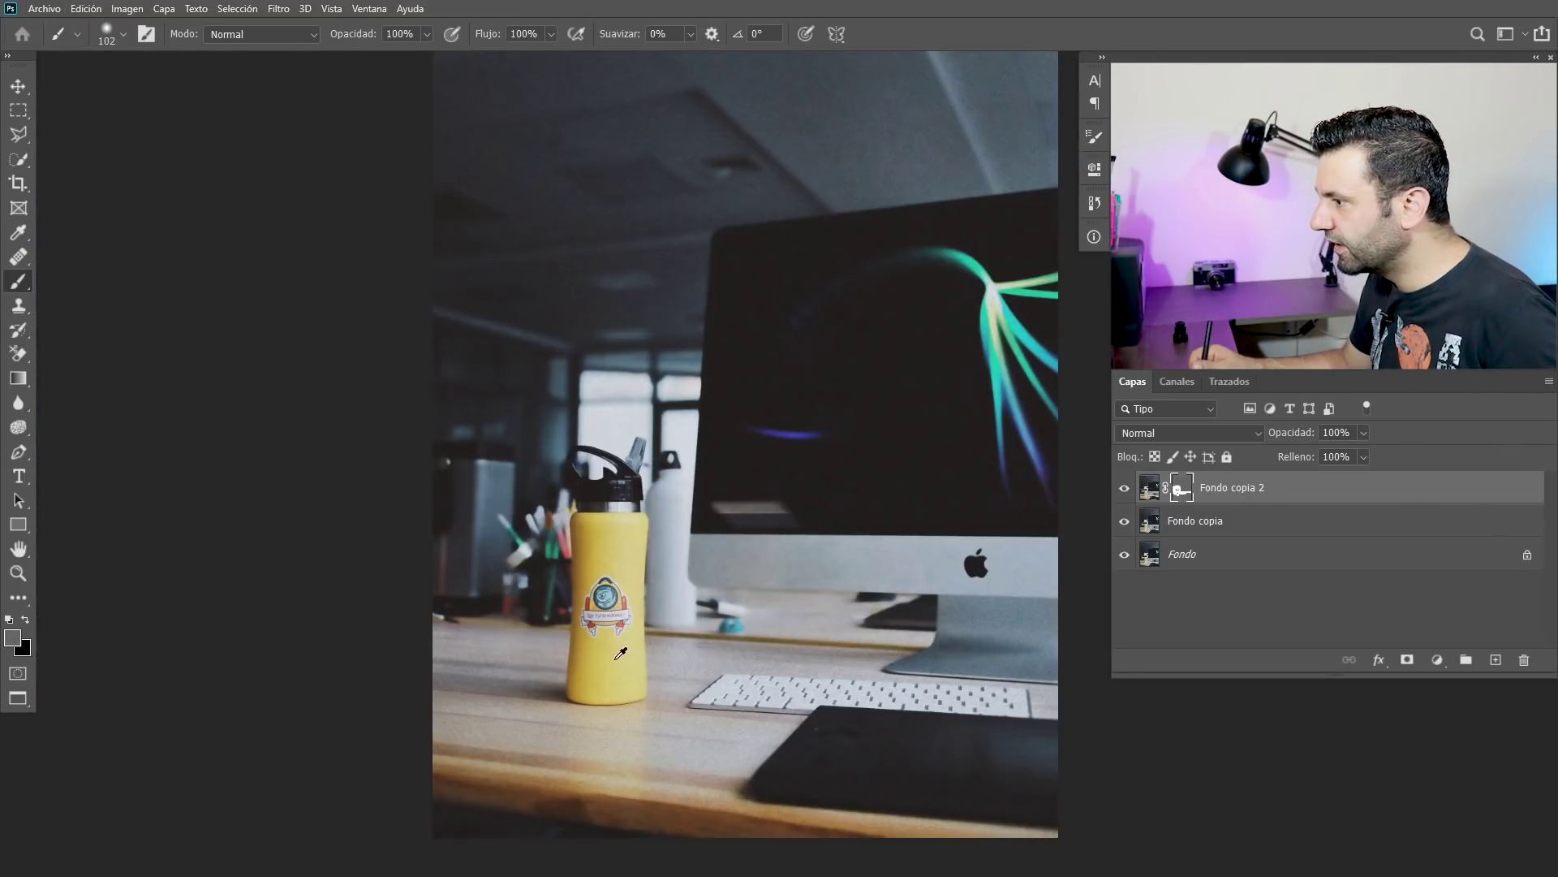
{"action": "left_click_drag", "start_coordinate": [623, 716], "coordinate": [682, 716]}
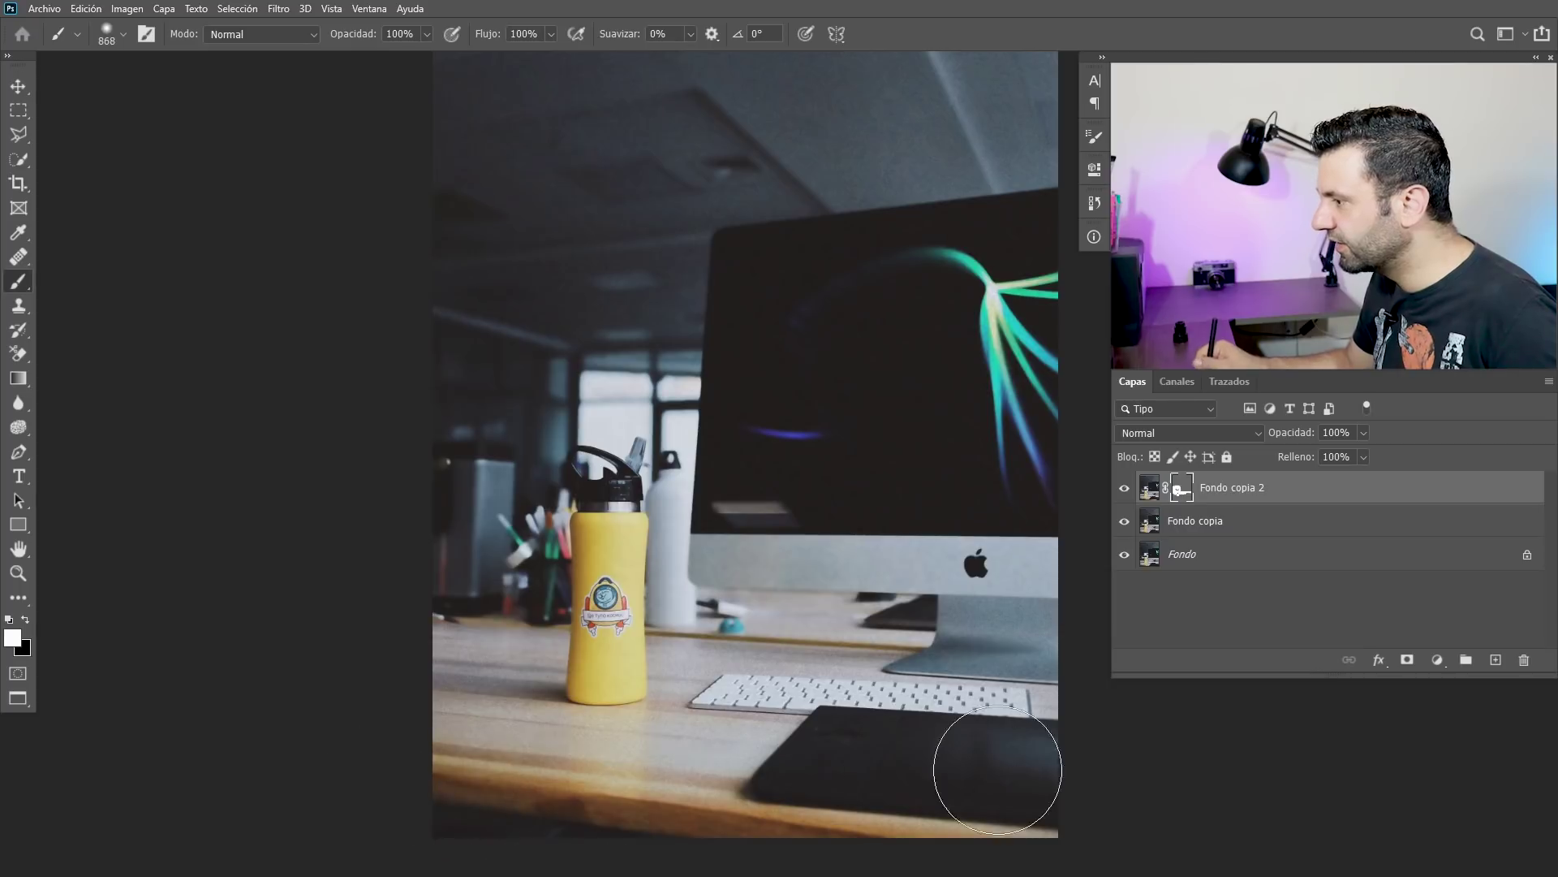
{"action": "mouse_move", "coordinate": [1000, 791]}
{"action": "left_mouse_down"}
{"action": "mouse_move", "coordinate": [939, 766]}
{"action": "mouse_move", "coordinate": [984, 758]}
{"action": "mouse_move", "coordinate": [947, 748]}
{"action": "mouse_move", "coordinate": [899, 795]}
{"action": "left_mouse_up"}
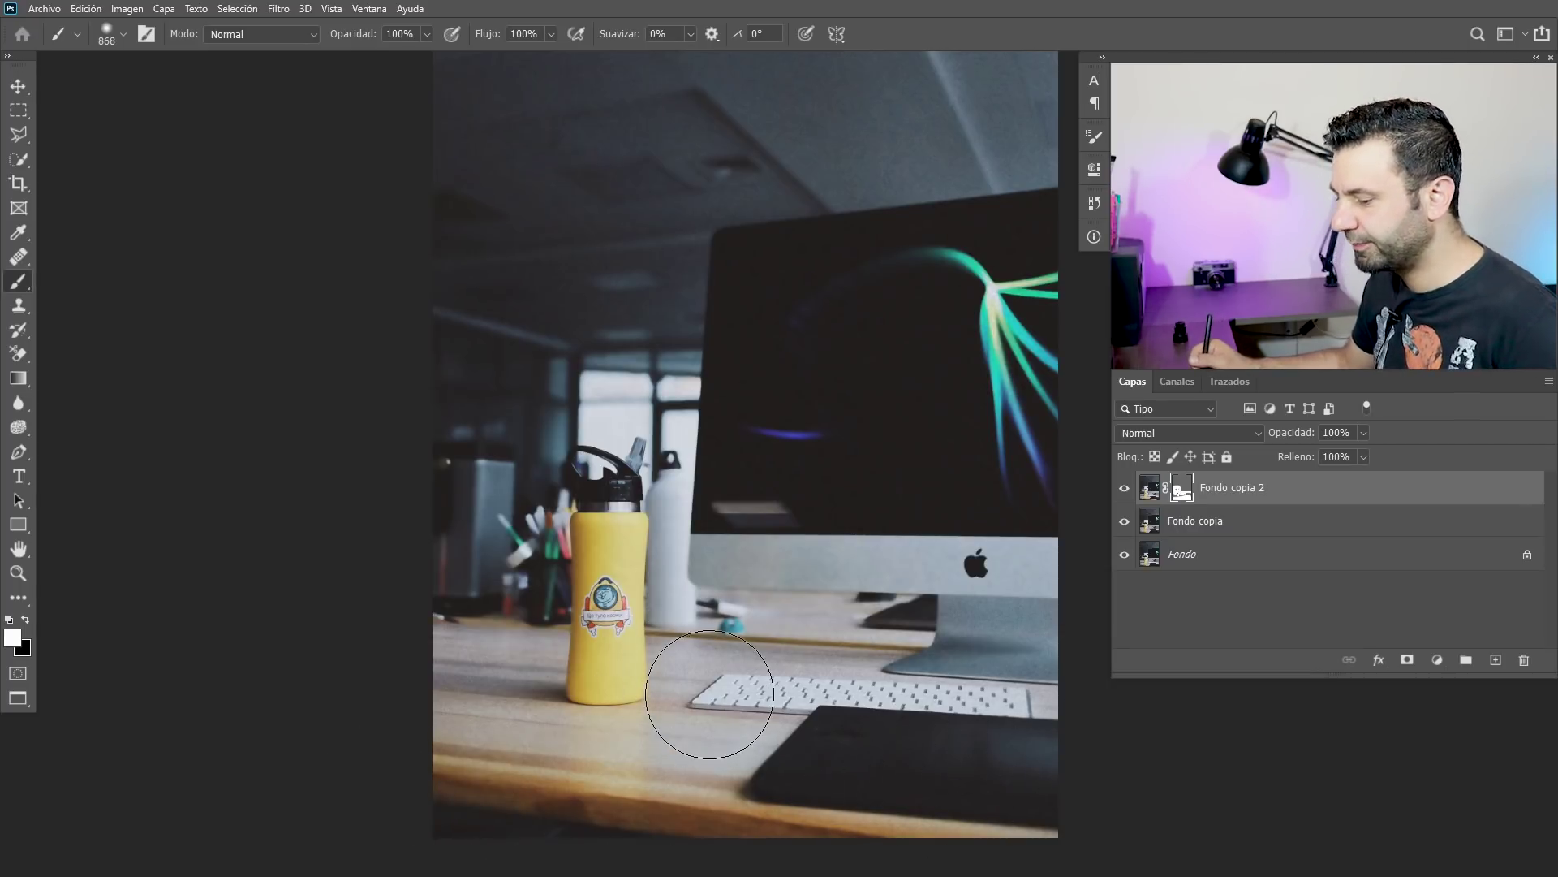
{"action": "scroll", "coordinate": [665, 641], "scroll_direction": "up", "scroll_amount": 2}
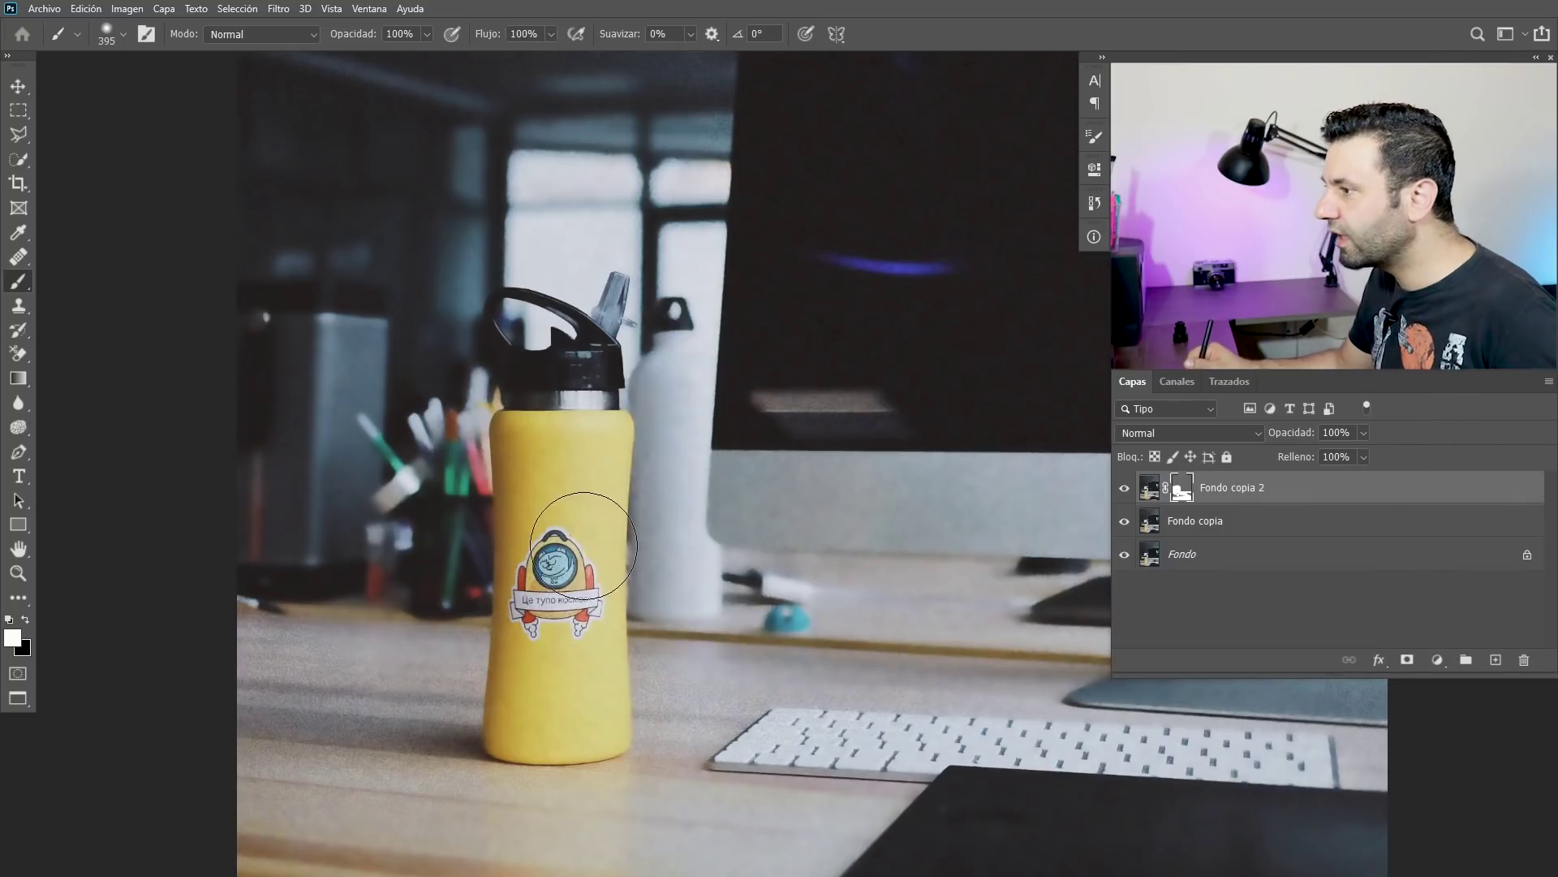
{"action": "scroll", "coordinate": [567, 542], "scroll_direction": "up", "scroll_amount": 2}
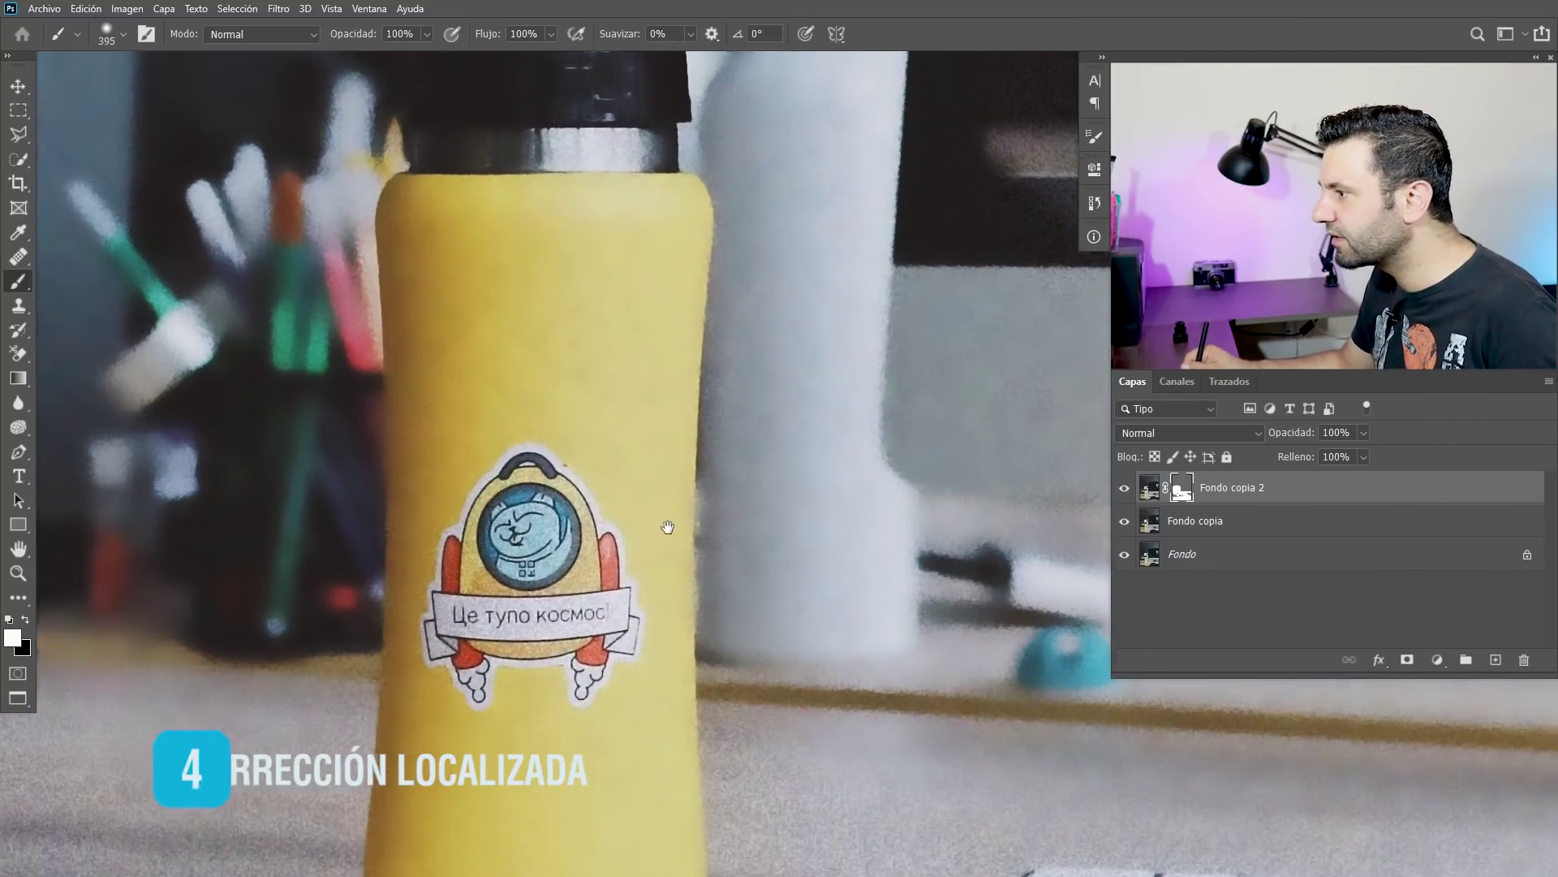
{"action": "left_click_drag", "start_coordinate": [662, 479], "coordinate": [641, 479]}
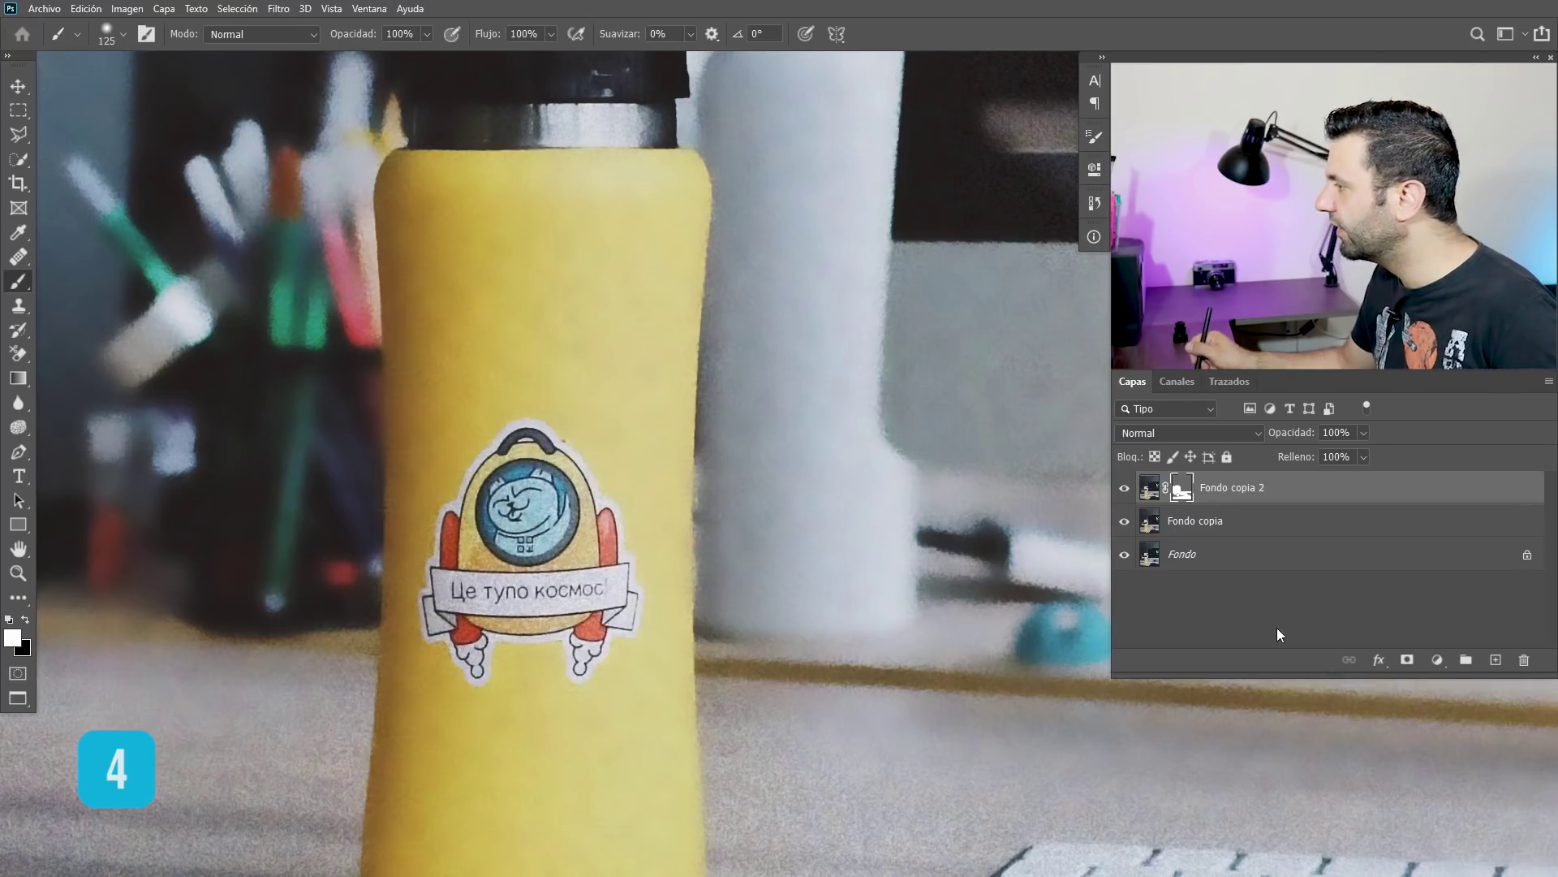
Step: Add empty layer Capa 1 above Fondo copia 2 and start a pen path at the bottle's top-right corner
{"action": "left_click", "coordinate": [1497, 662]}
{"action": "key", "text": "x"}
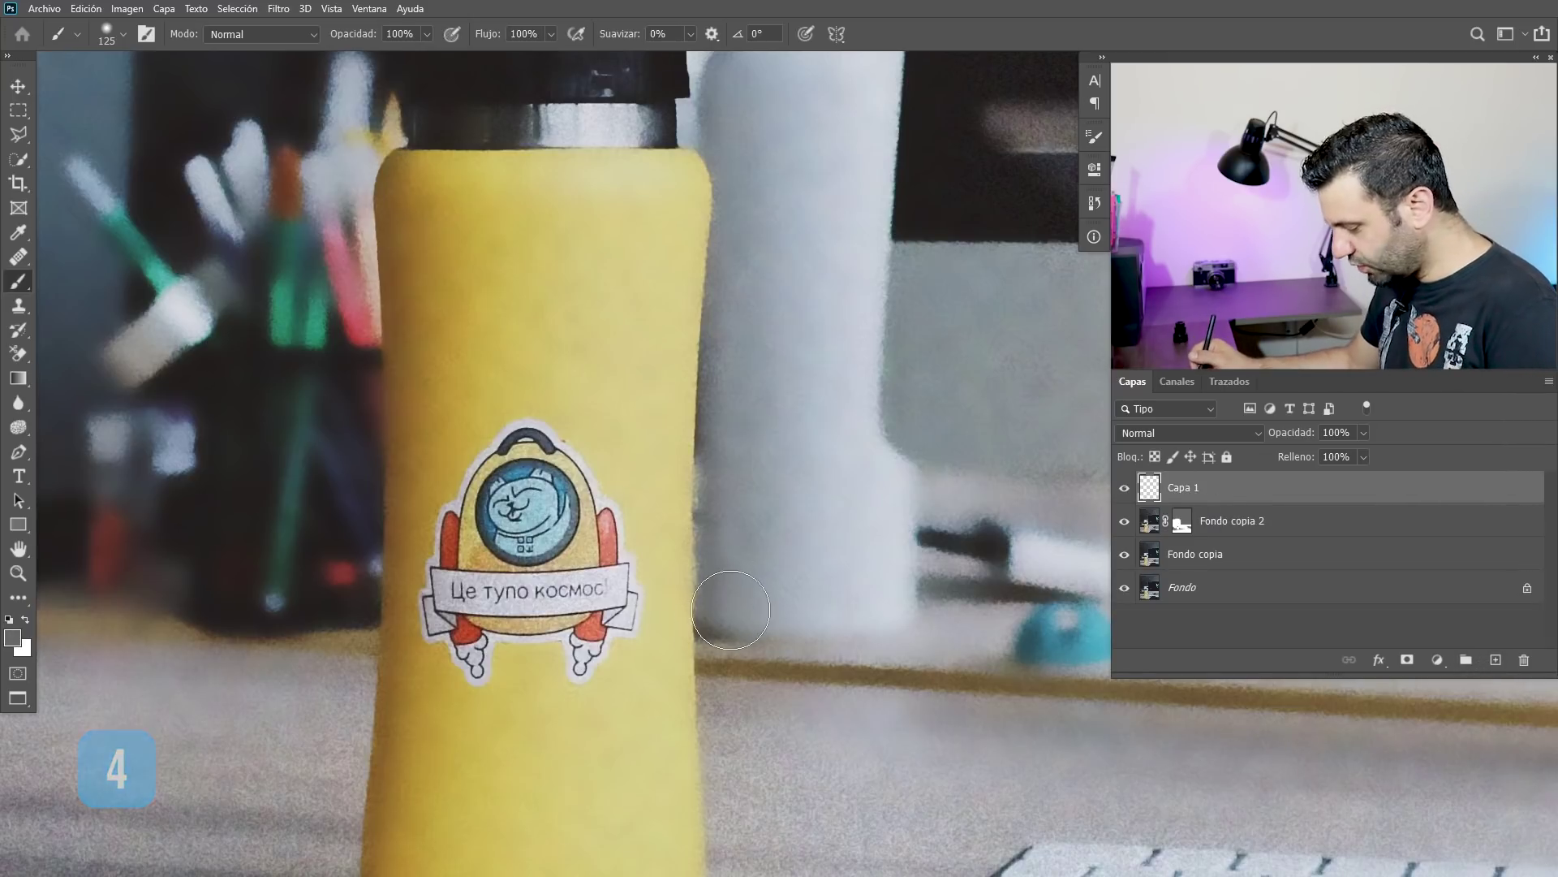
{"action": "key", "text": "p"}
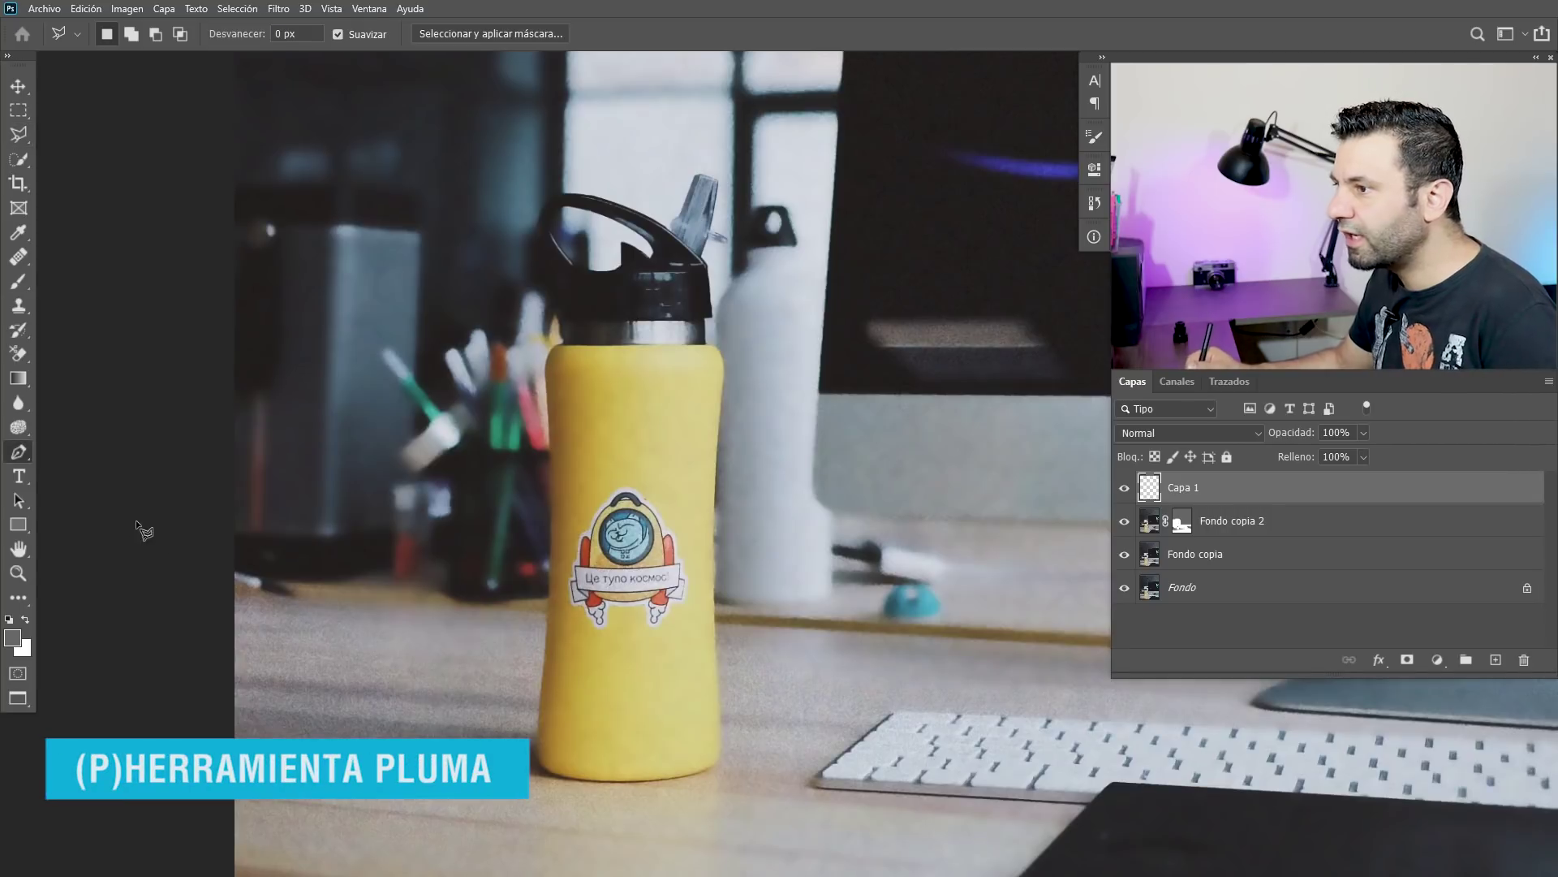
{"action": "key", "text": "p"}
{"action": "scroll", "coordinate": [767, 393], "scroll_direction": "up", "scroll_amount": 3}
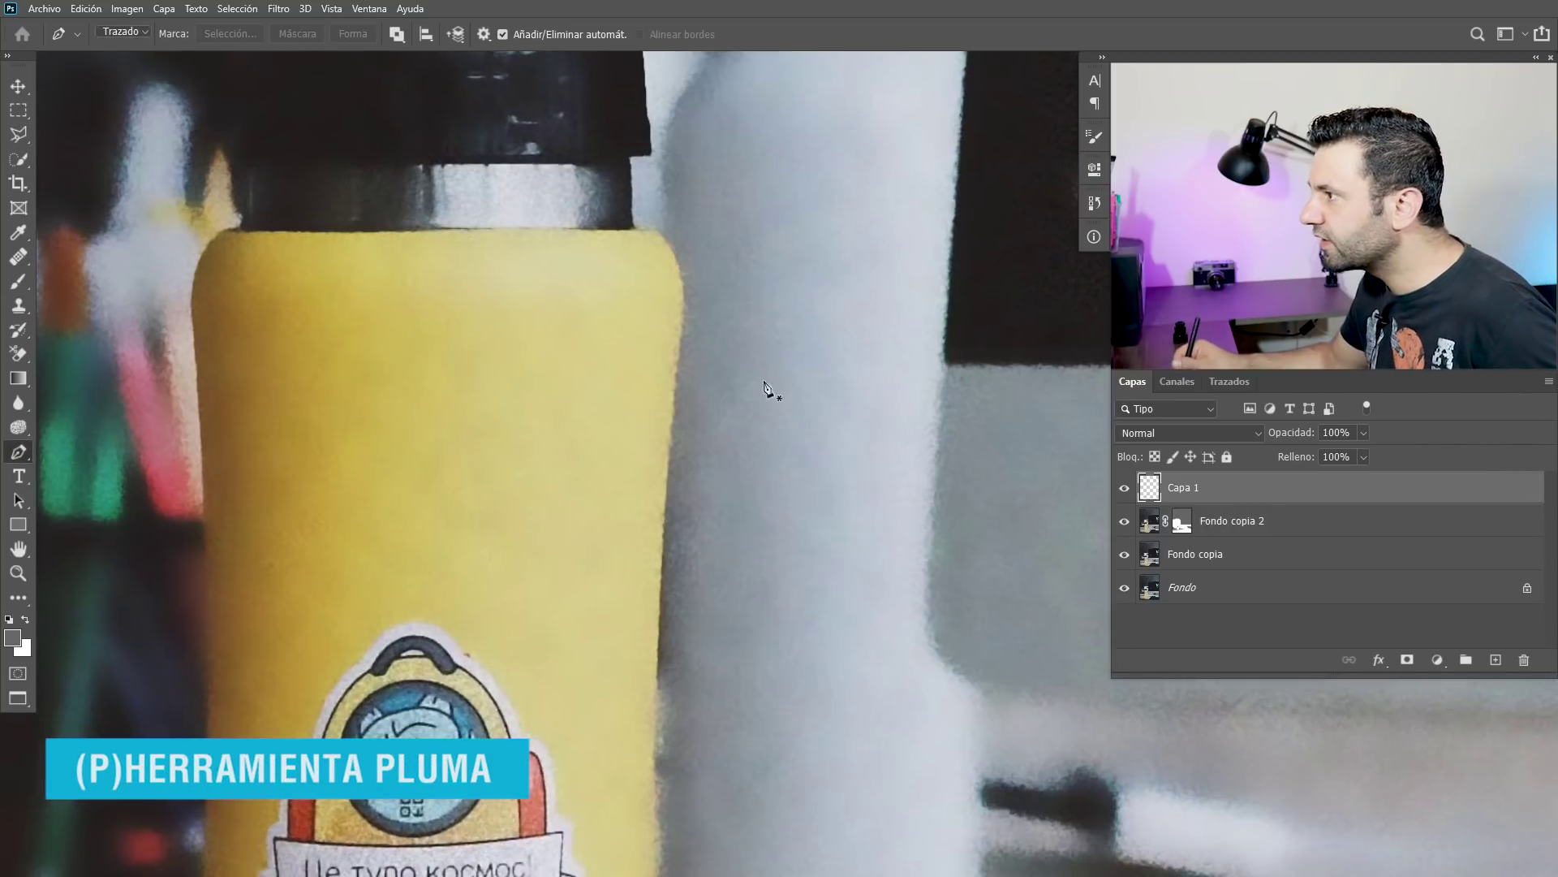
{"action": "left_click", "coordinate": [634, 232]}
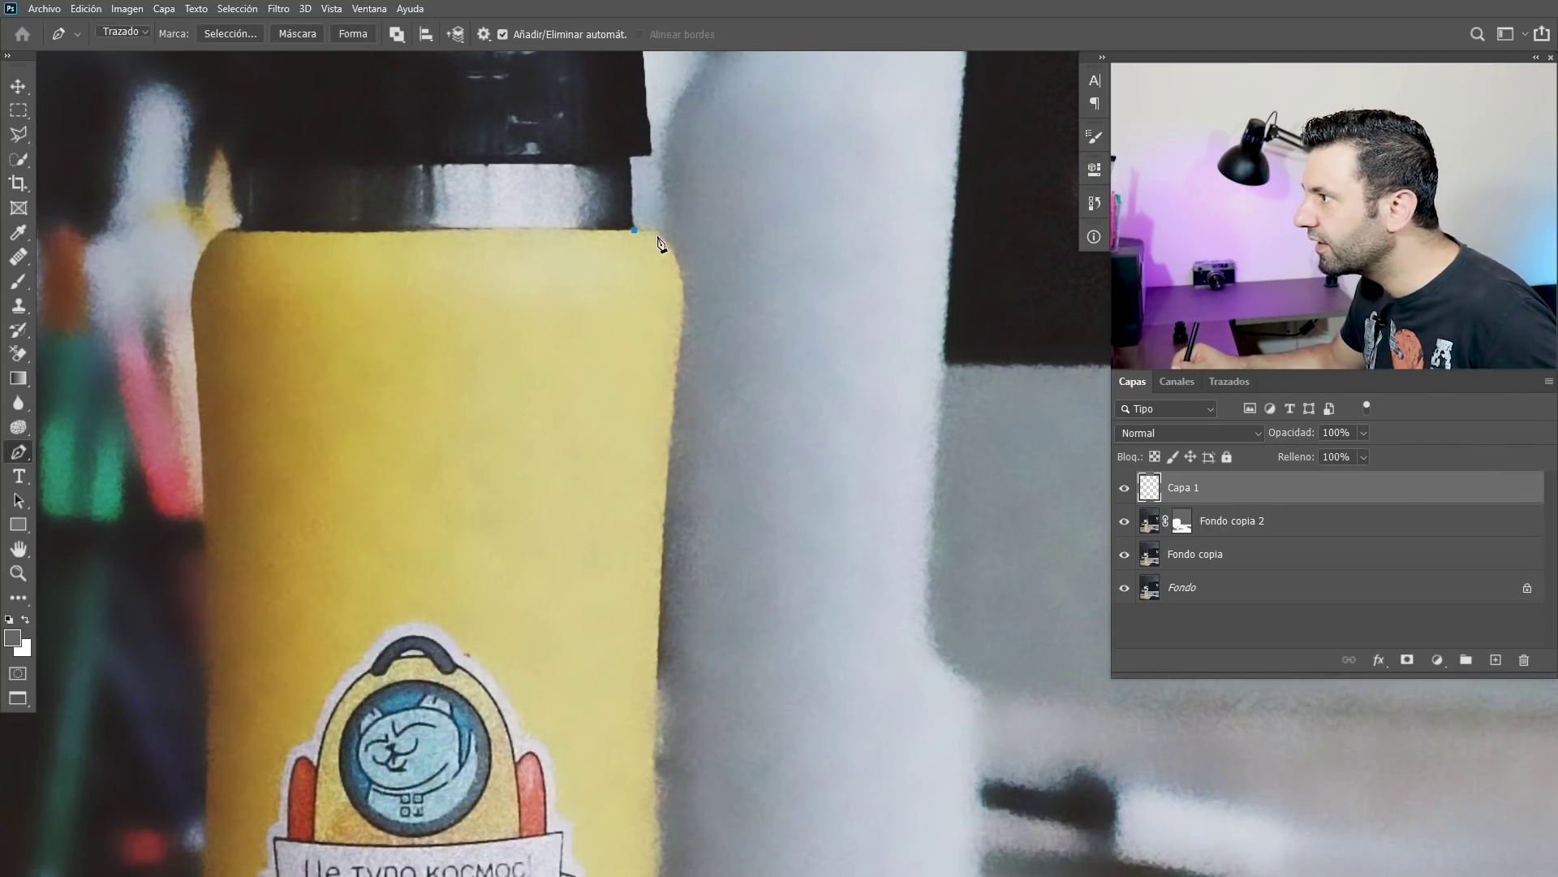
{"action": "left_click_drag", "start_coordinate": [684, 357], "coordinate": [680, 371]}
Step: Trace the path down the bottle's right edge and around its base, closing it at the start
{"action": "scroll", "coordinate": [674, 405], "scroll_direction": "down", "scroll_amount": 5}
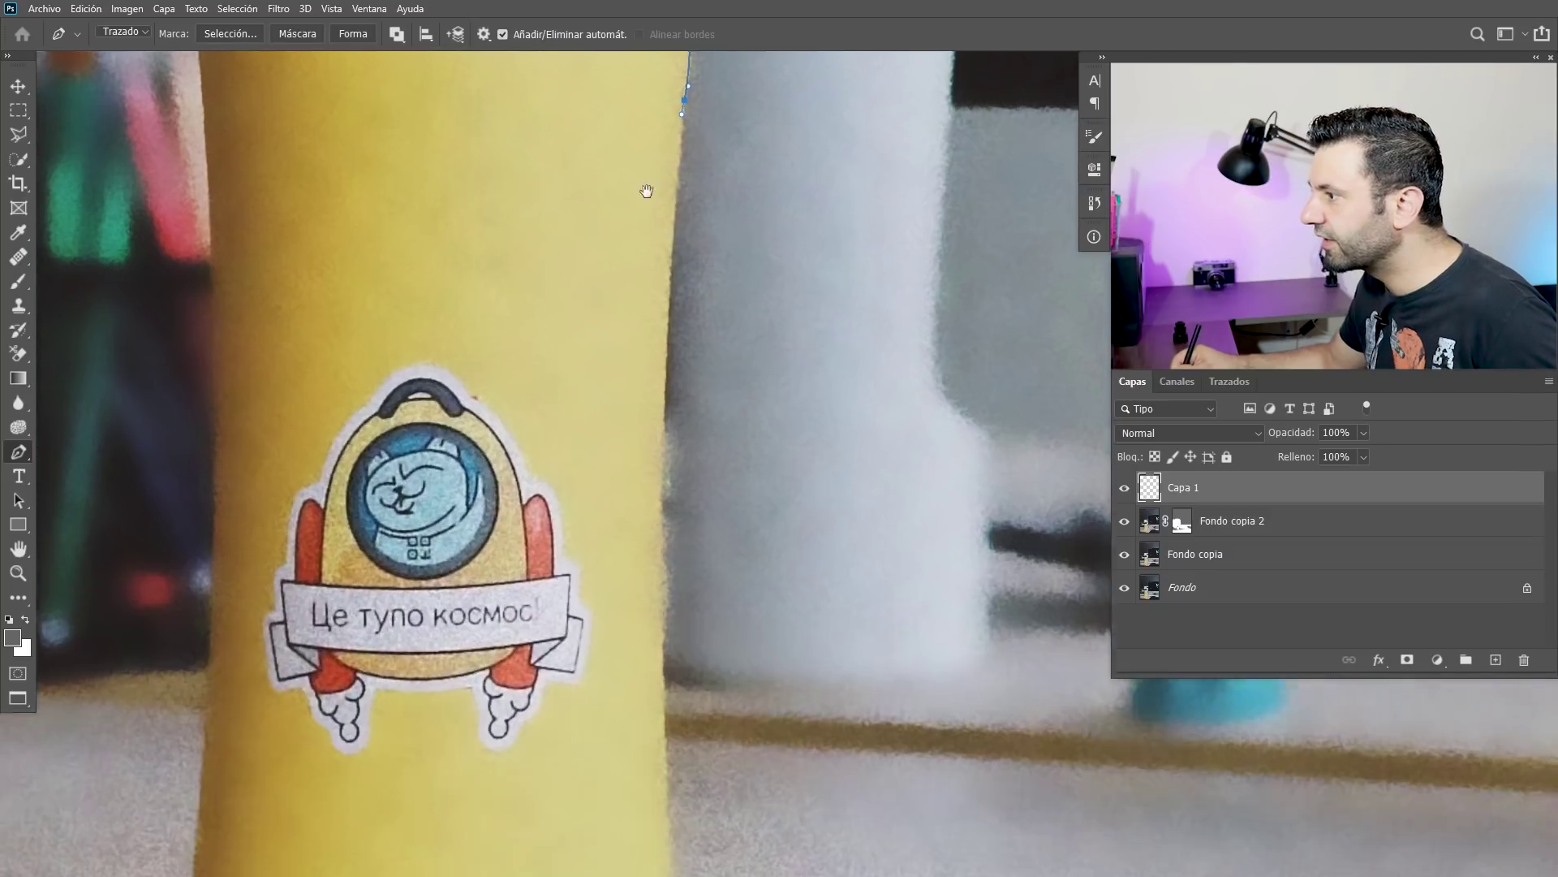
{"action": "scroll", "coordinate": [681, 533], "scroll_direction": "down", "scroll_amount": 1}
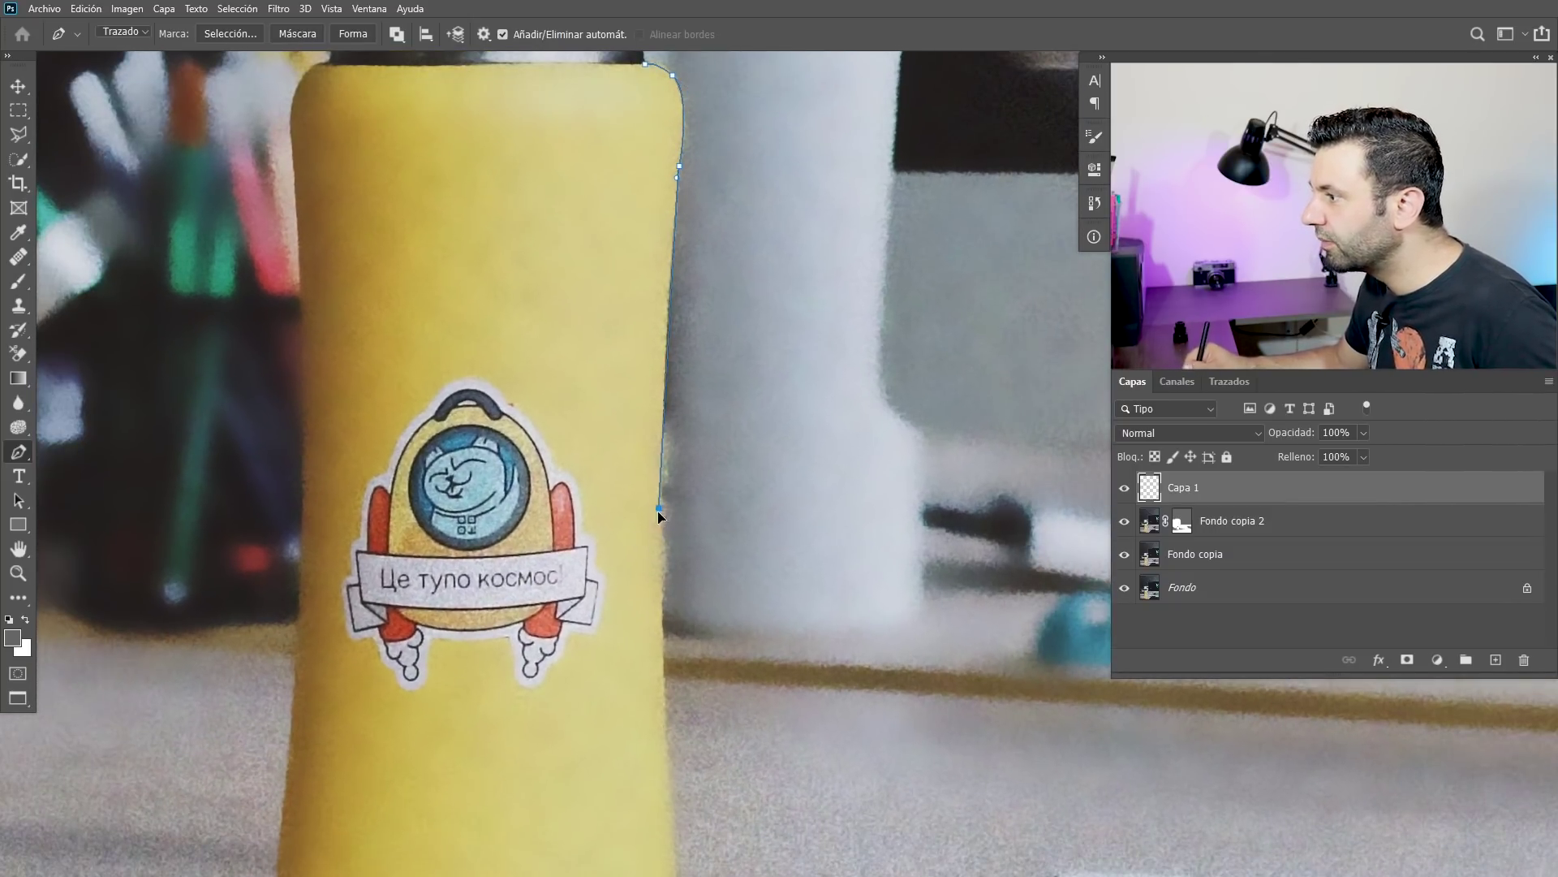
{"action": "left_click_drag", "start_coordinate": [659, 513], "coordinate": [659, 529]}
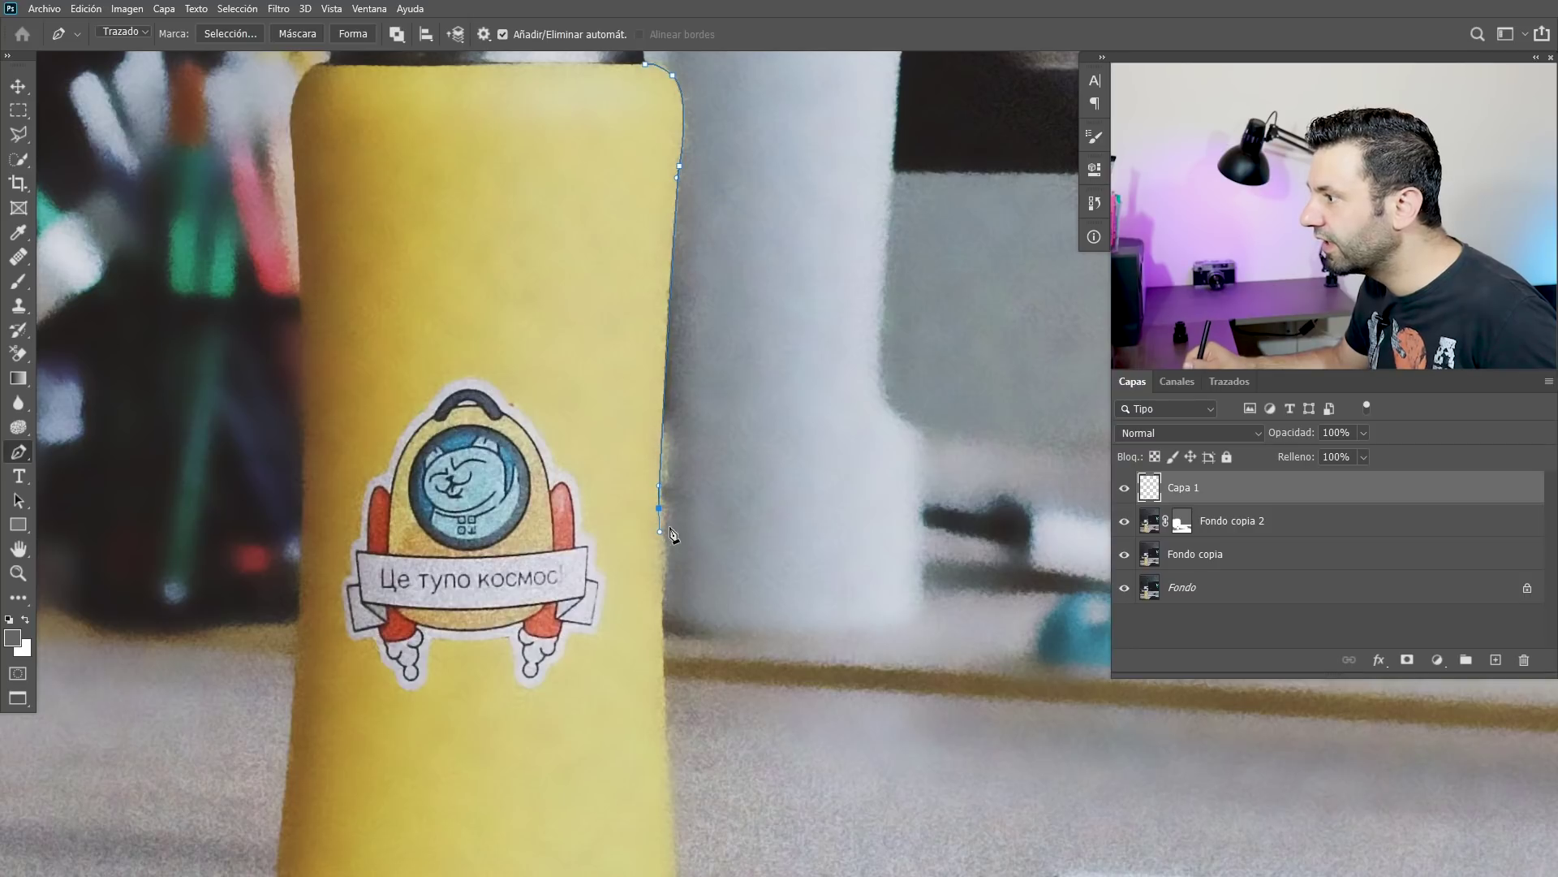
{"action": "scroll", "coordinate": [659, 529], "scroll_direction": "down", "scroll_amount": 5}
{"action": "left_click", "coordinate": [633, 583]}
{"action": "left_click_drag", "start_coordinate": [613, 660], "coordinate": [600, 673]}
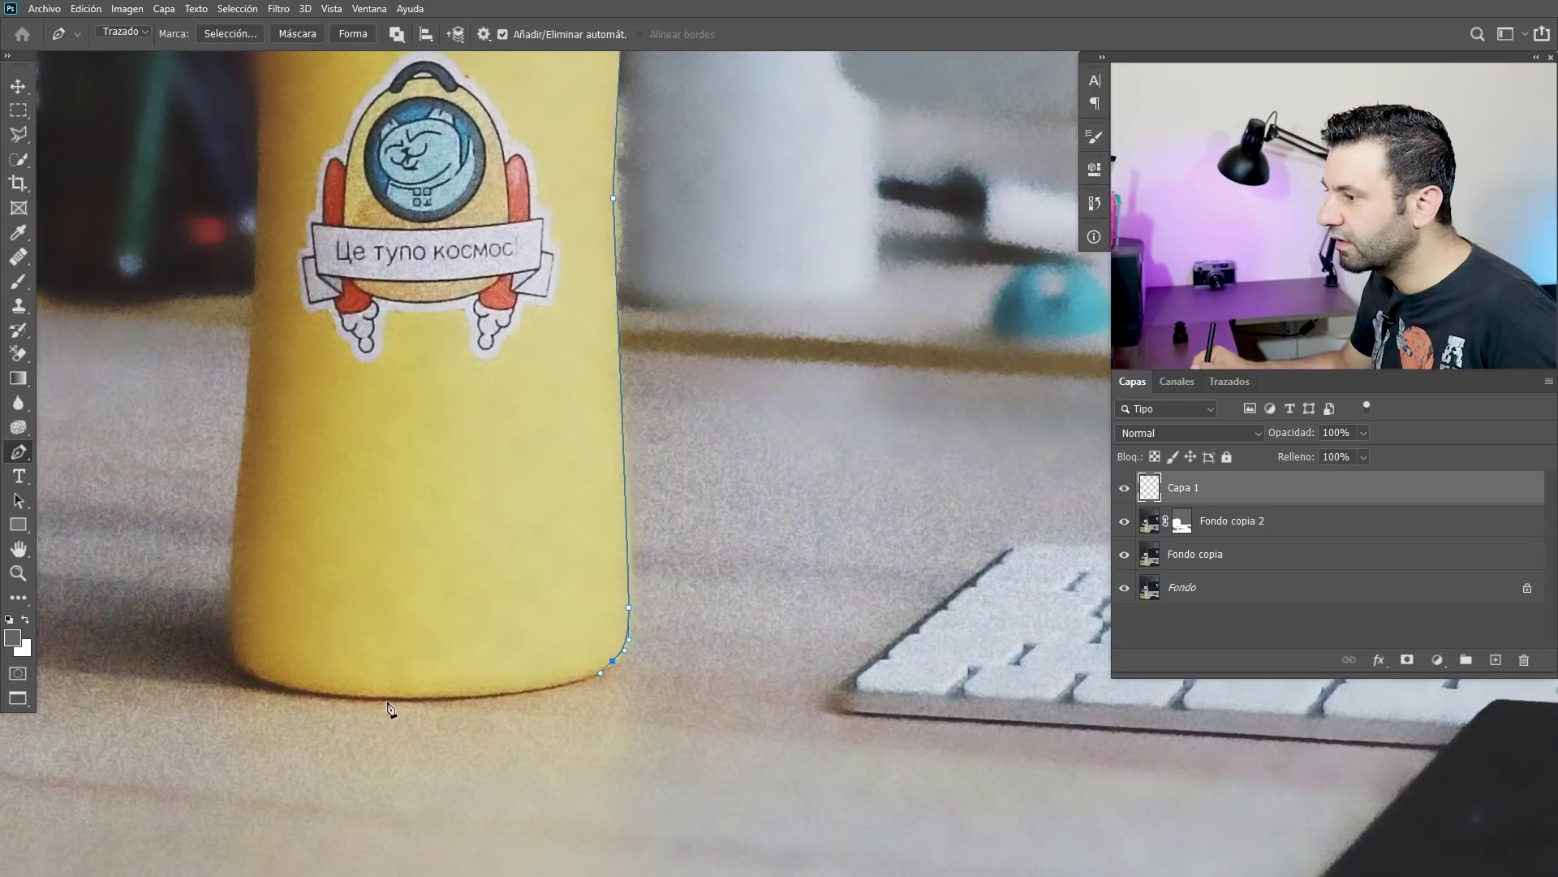
{"action": "scroll", "coordinate": [363, 700], "scroll_direction": "left", "scroll_amount": 3}
{"action": "left_click_drag", "start_coordinate": [418, 697], "coordinate": [124, 644]}
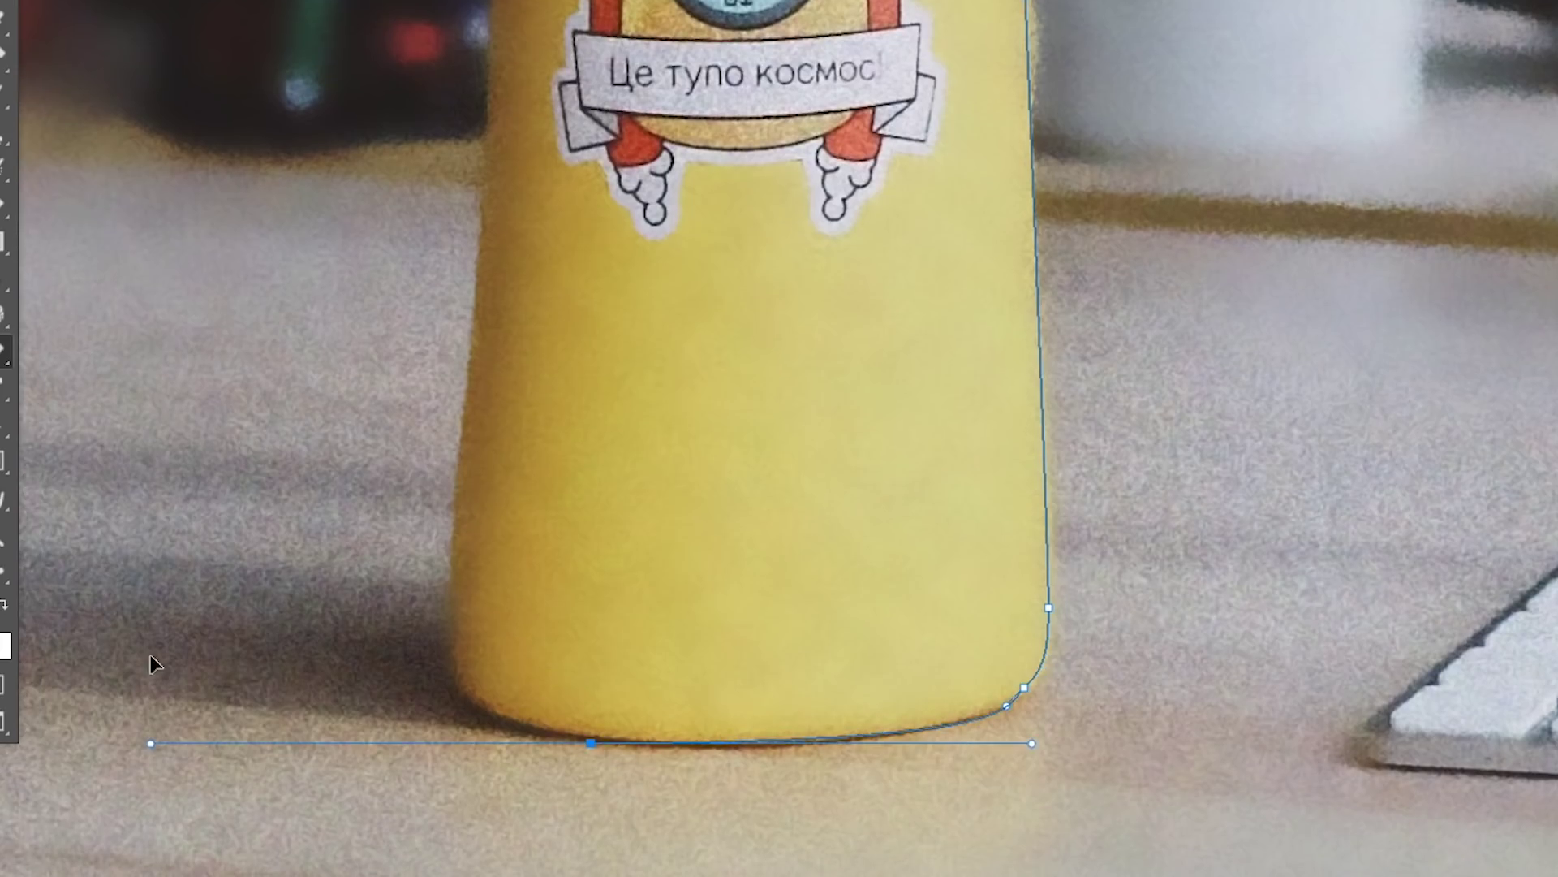
{"action": "left_click_drag", "start_coordinate": [453, 672], "coordinate": [451, 568]}
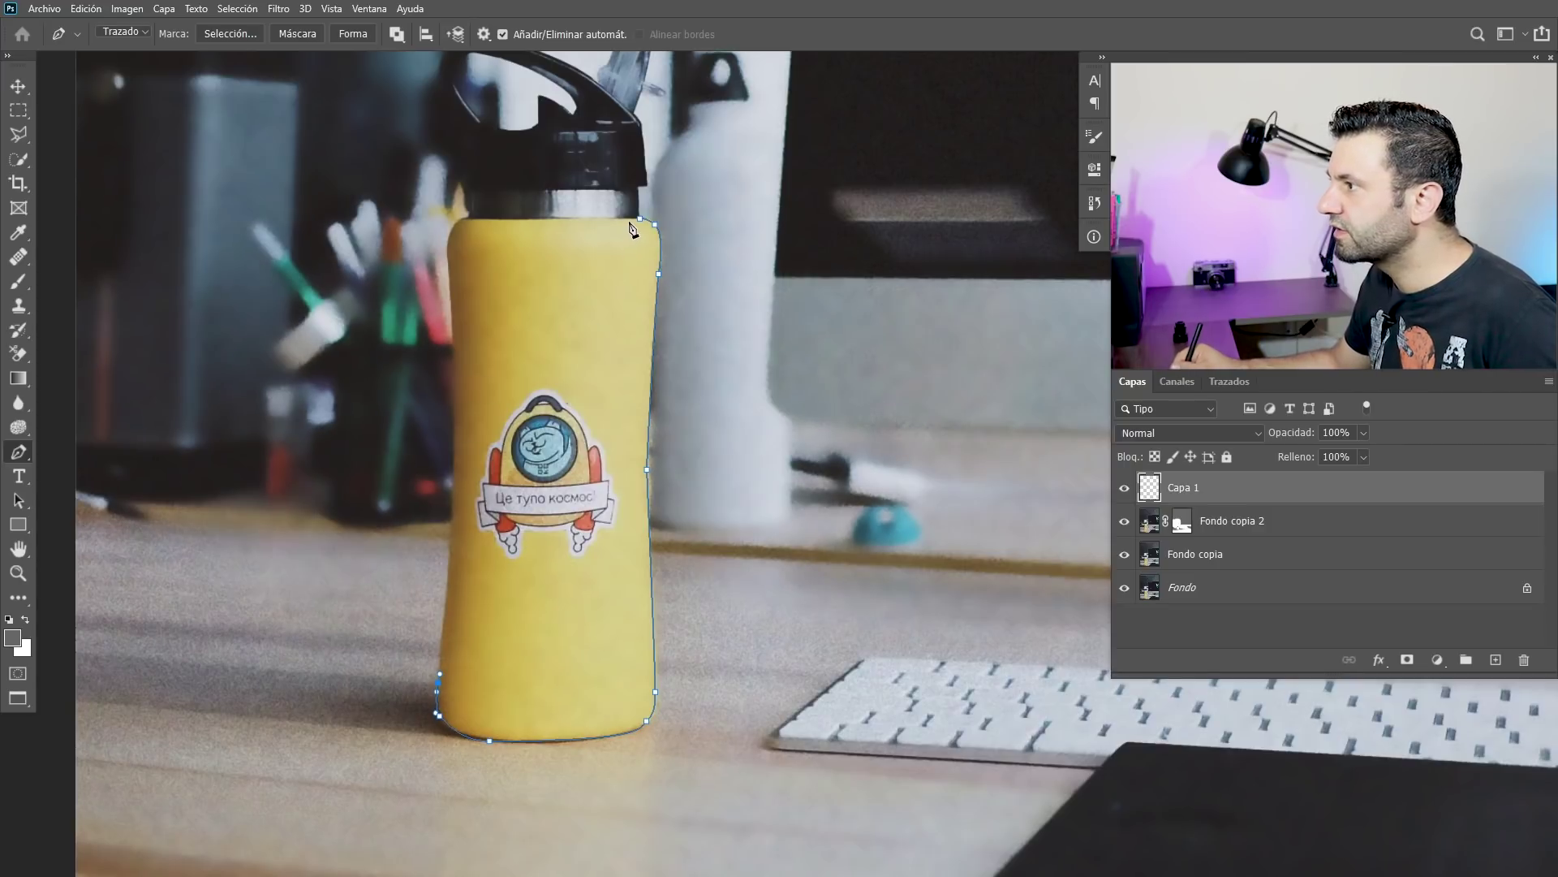
{"action": "left_click", "coordinate": [641, 220]}
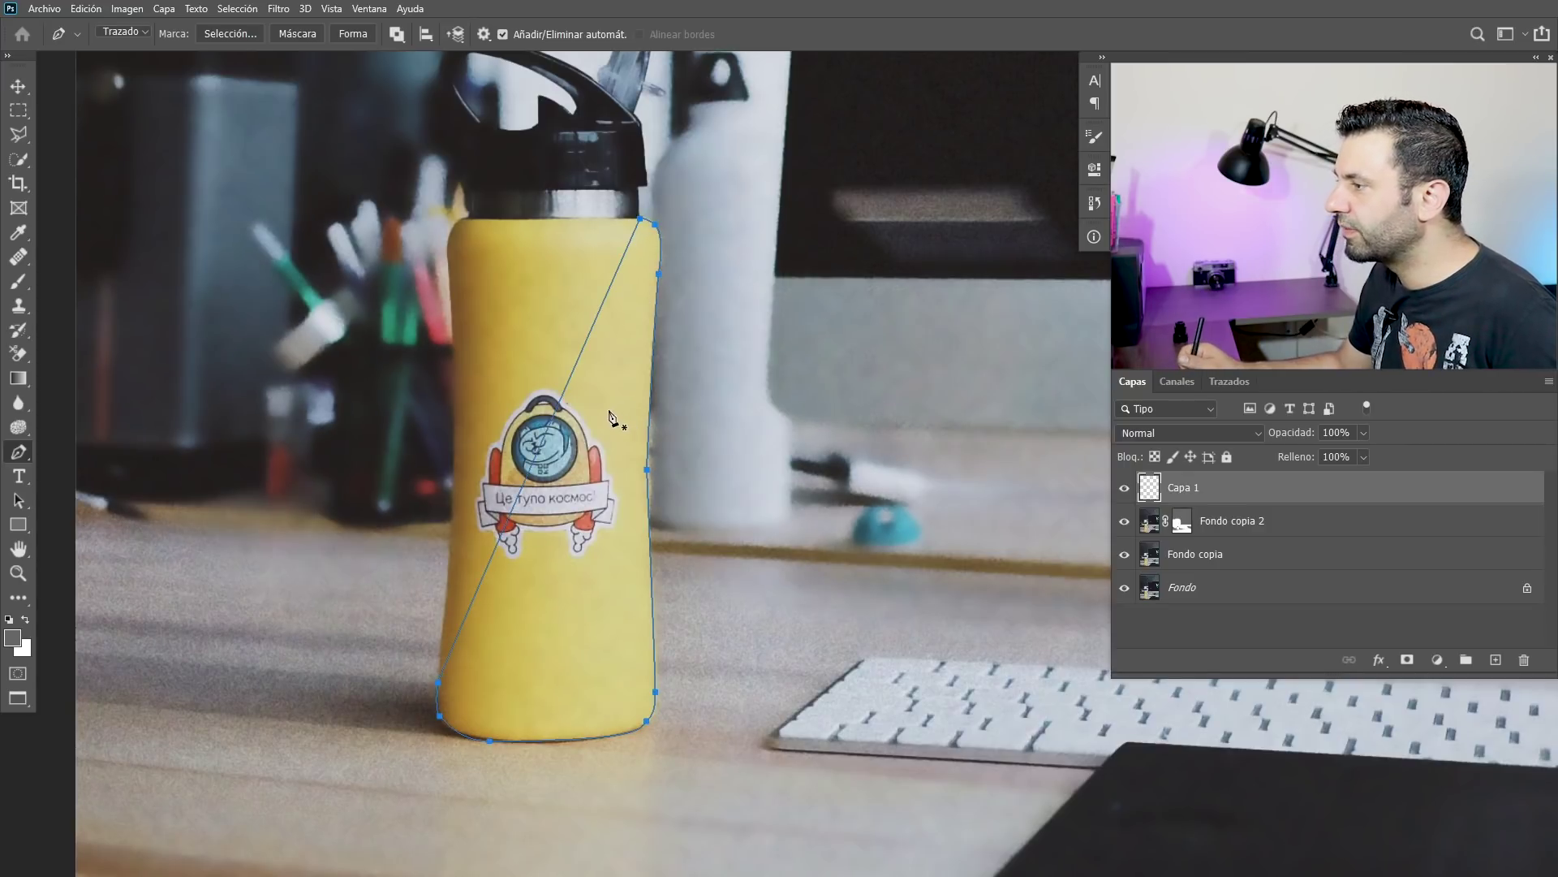
{"action": "right_click", "coordinate": [635, 399]}
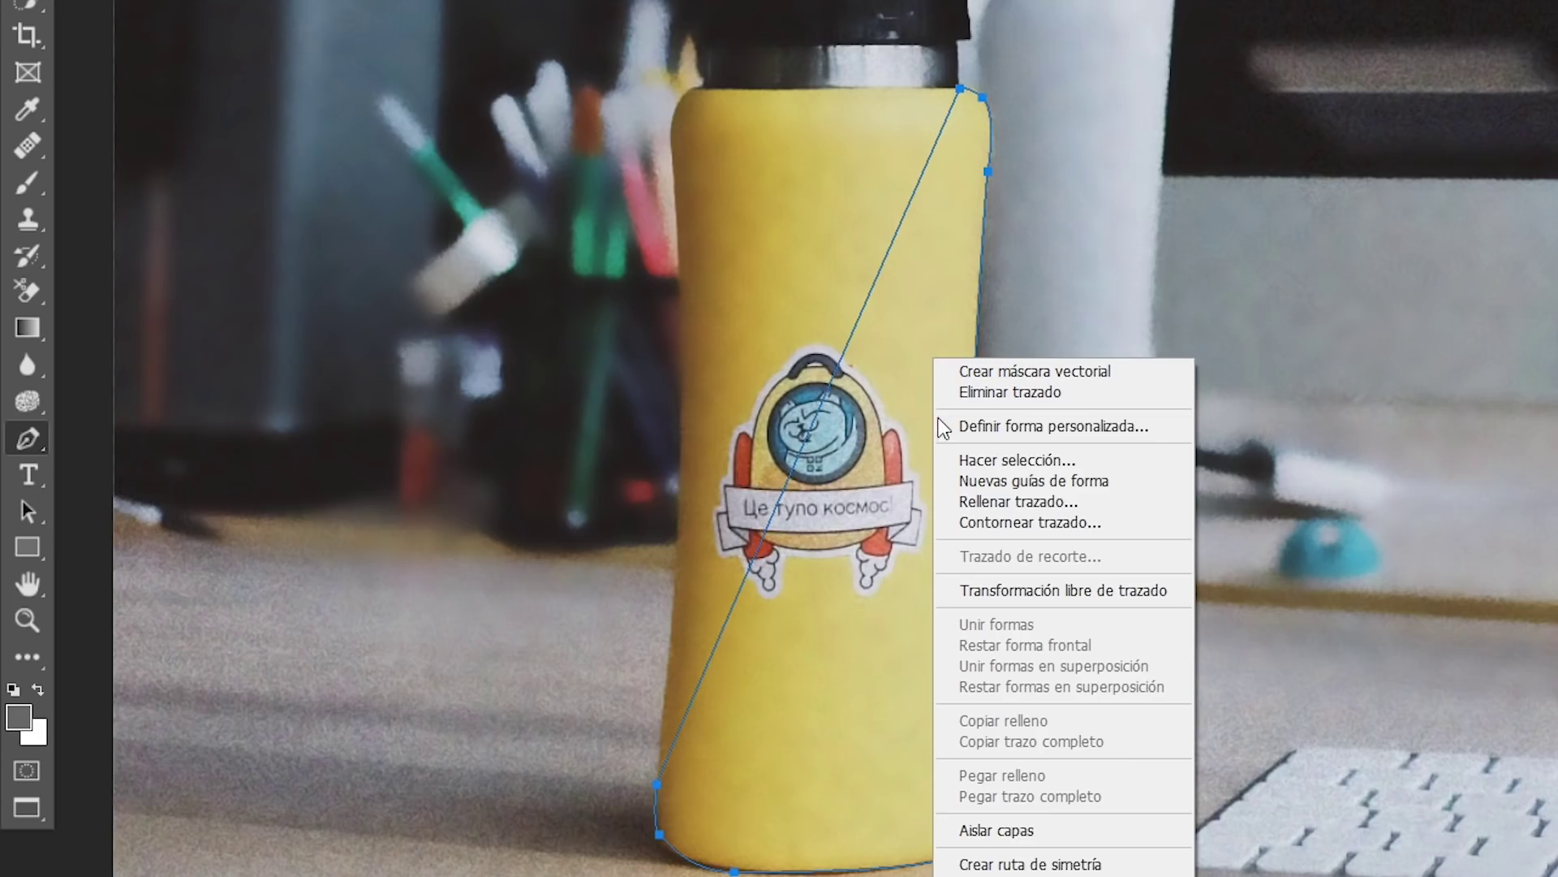
Step: Convert the bottle path into an active selection with a 2-pixel feather
{"action": "left_click", "coordinate": [993, 457]}
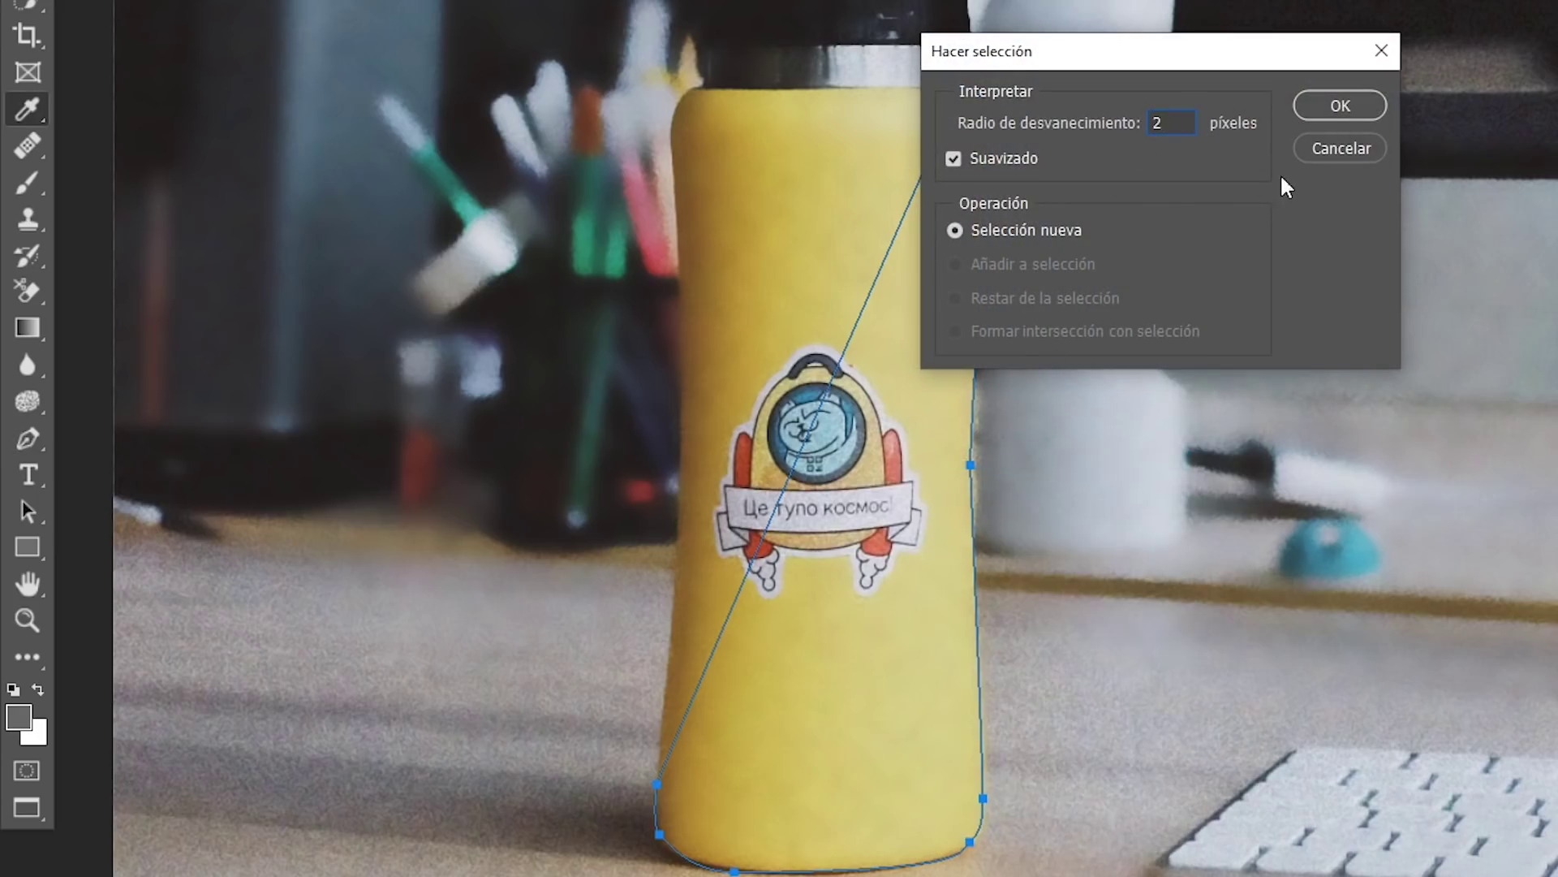
{"action": "left_click", "coordinate": [1340, 106]}
{"action": "key", "text": "b"}
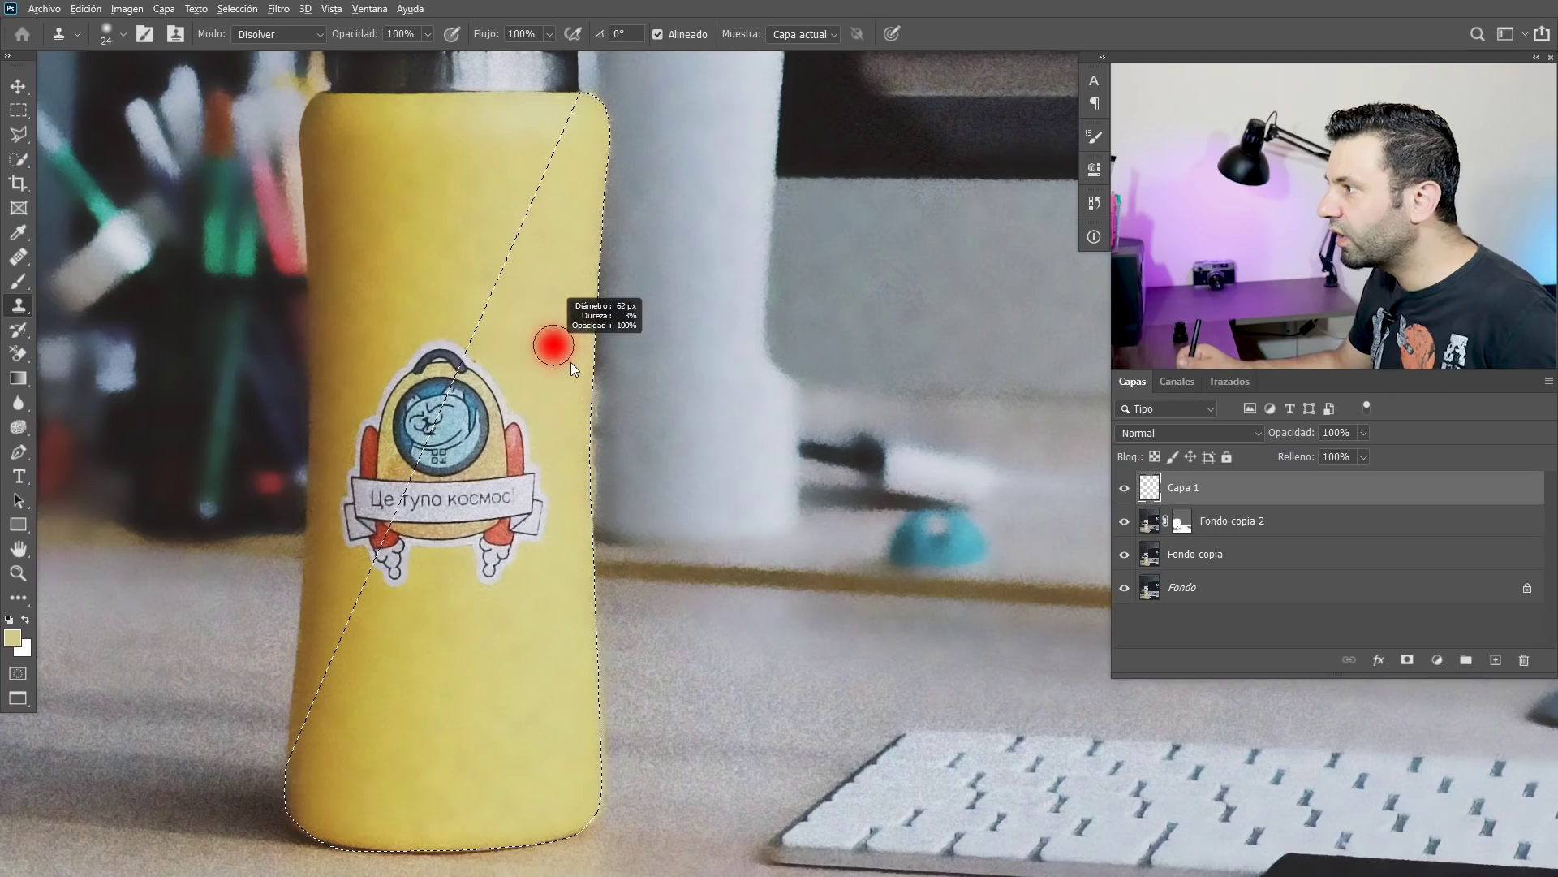
Step: Set brush hardness to 30%, sample a clone source beside the bottle, and invert the selection
{"action": "right_click", "coordinate": [574, 373]}
{"action": "left_click_drag", "start_coordinate": [654, 450], "coordinate": [679, 447]}
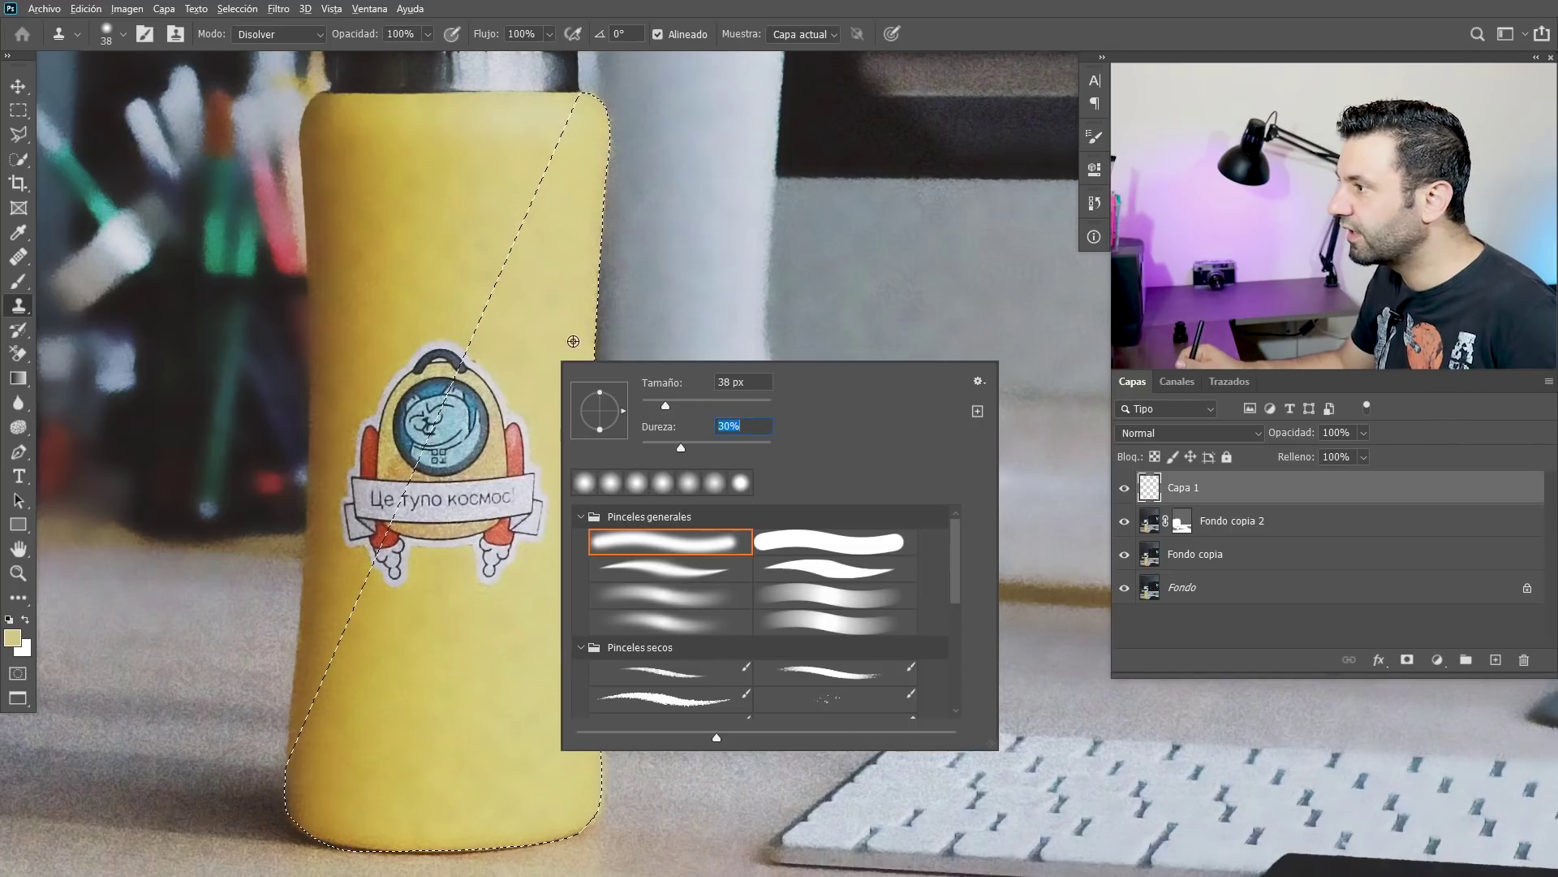
{"action": "left_click", "coordinate": [562, 348]}
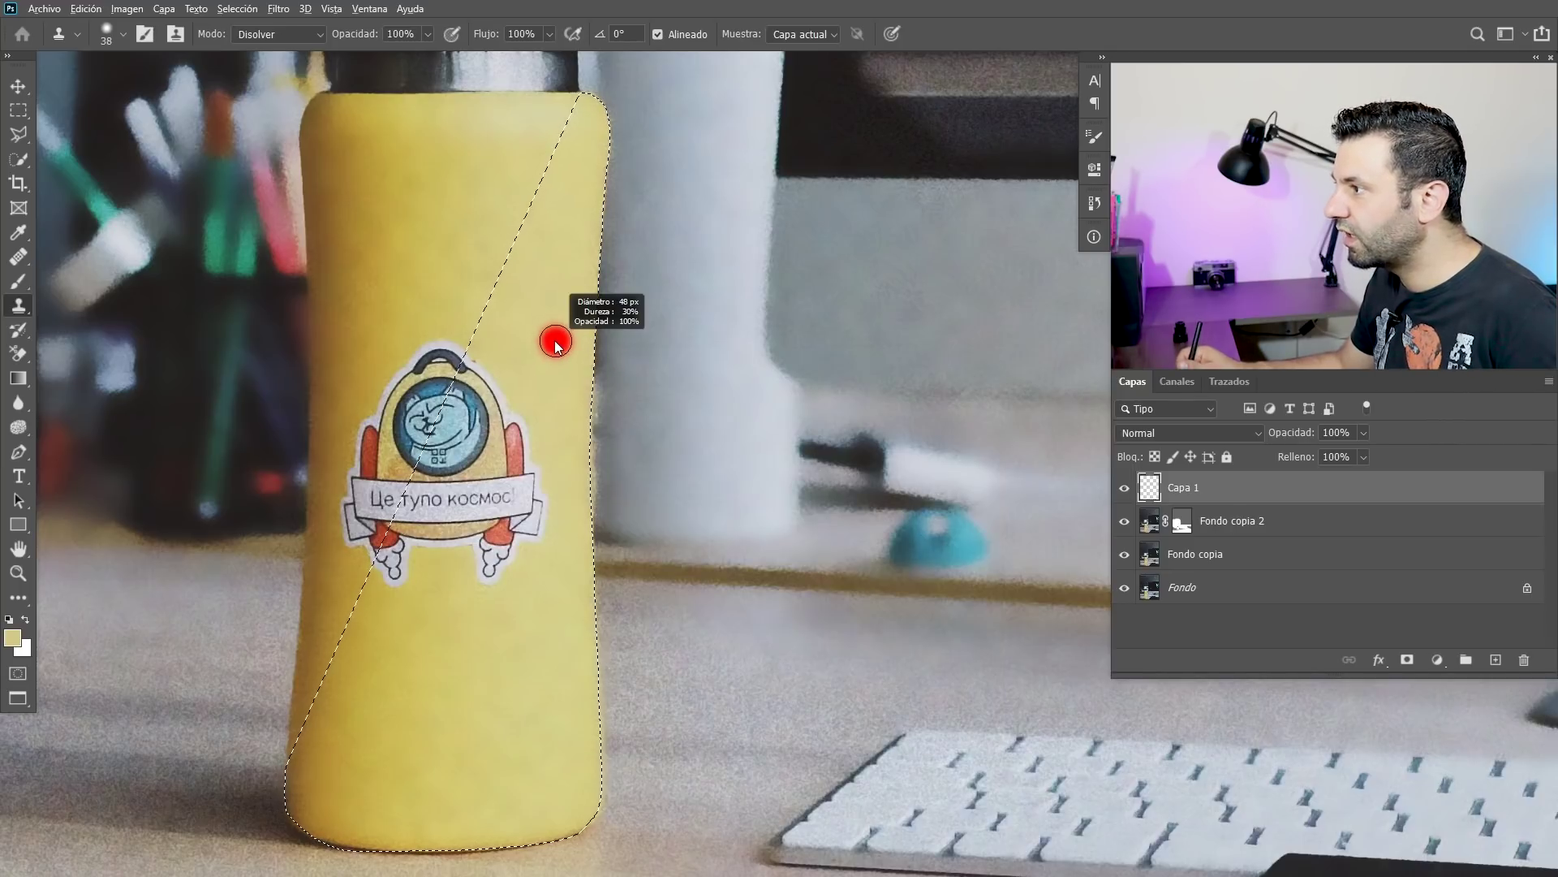
{"action": "left_click", "coordinate": [560, 388], "text": "alt"}
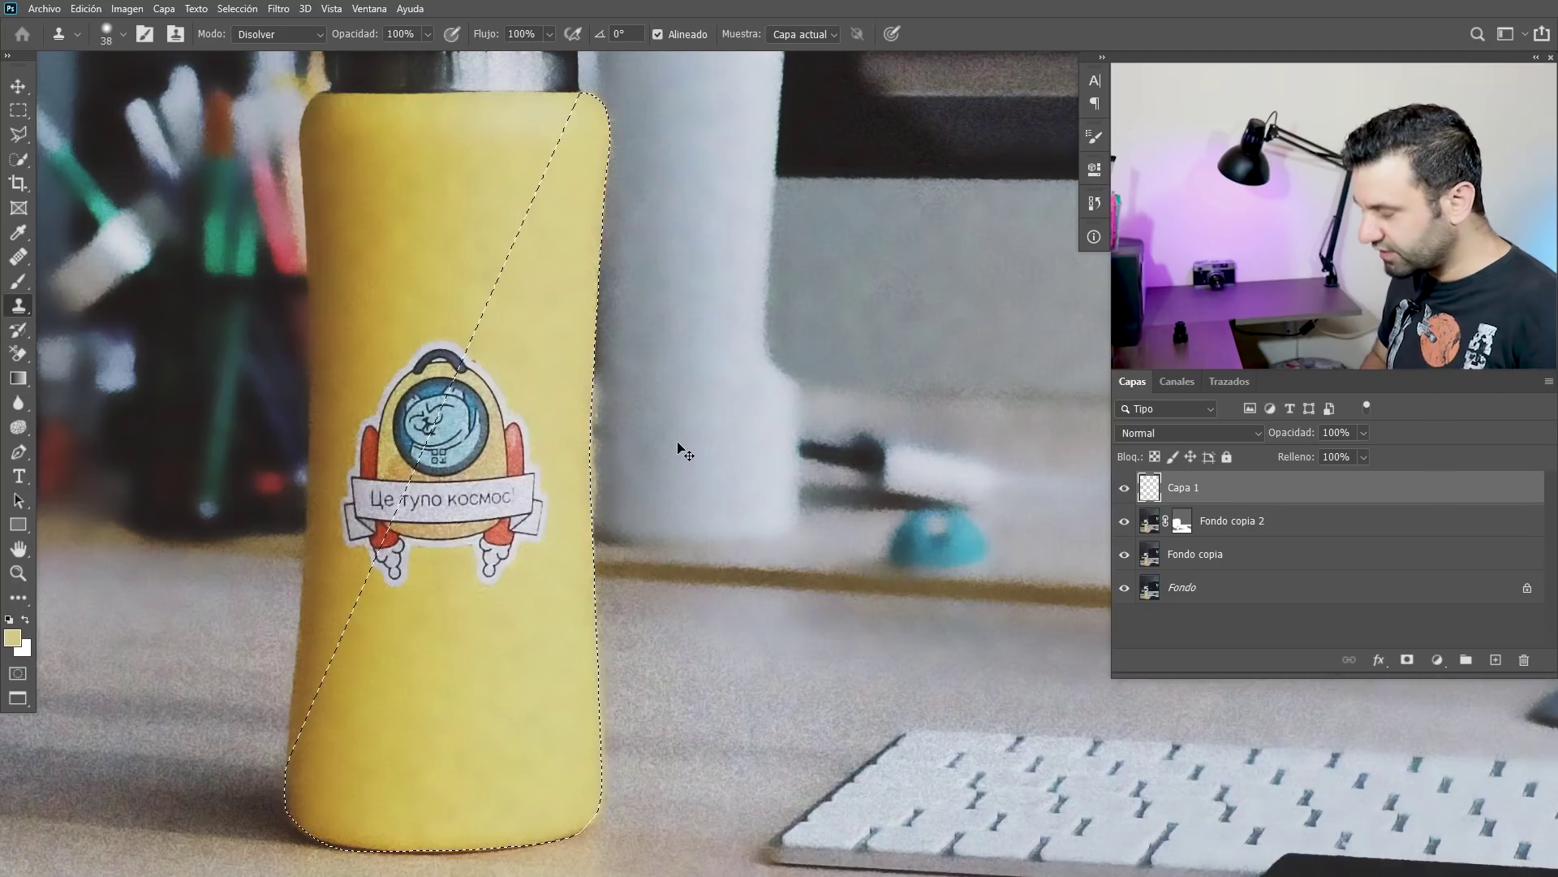
{"action": "key", "text": "ctrl+shift+i"}
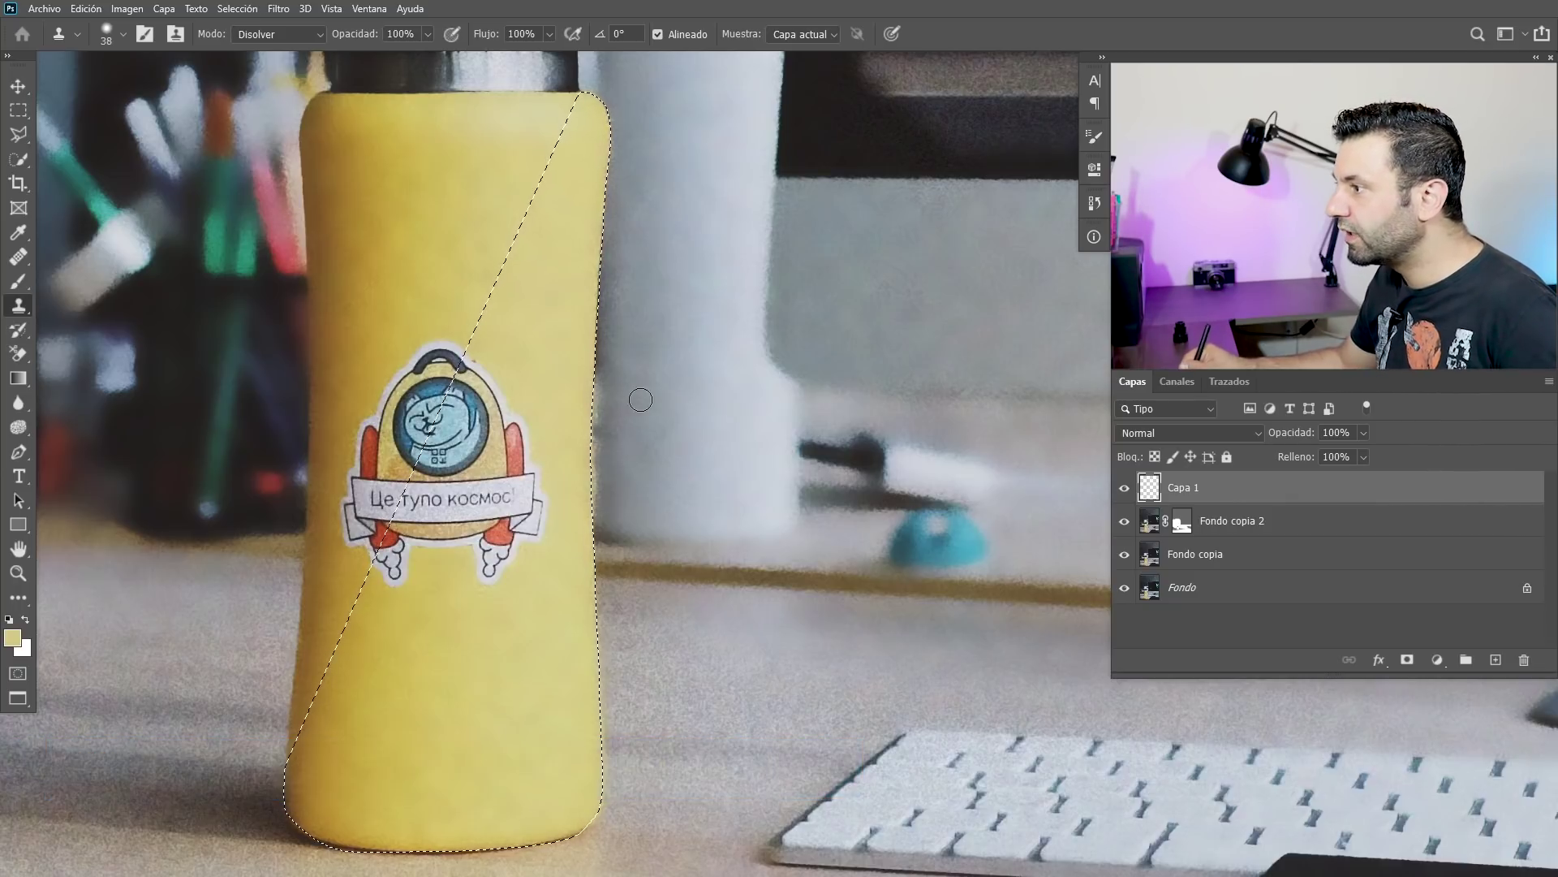
Step: Clone over the bottle's right edge on Capa 1, then deselect
{"action": "left_click_drag", "start_coordinate": [619, 503], "coordinate": [598, 332]}
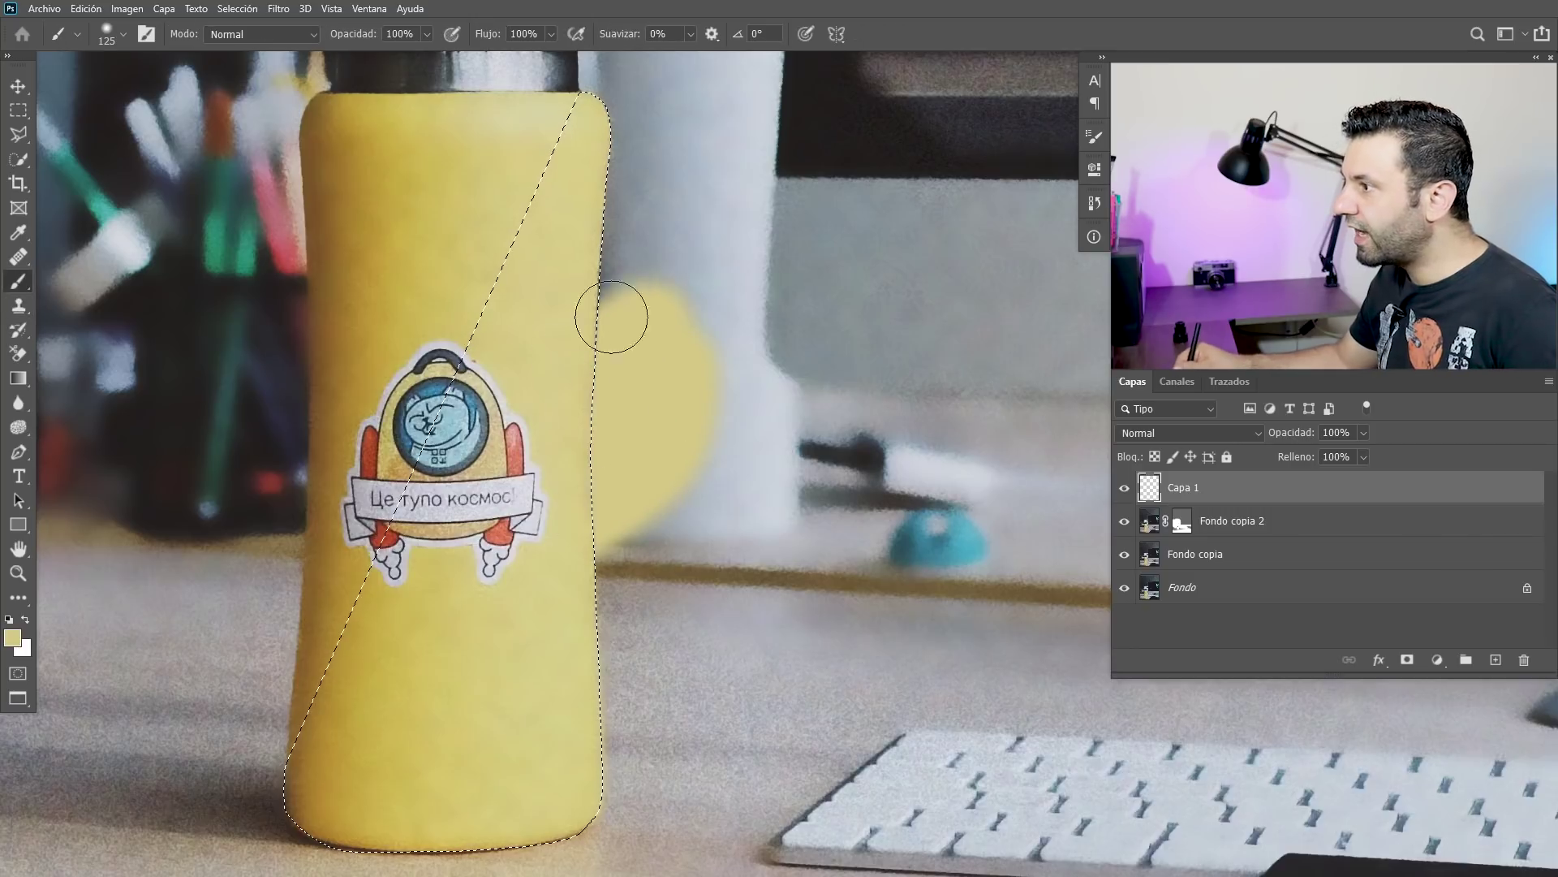
{"action": "key", "text": "ctrl+z"}
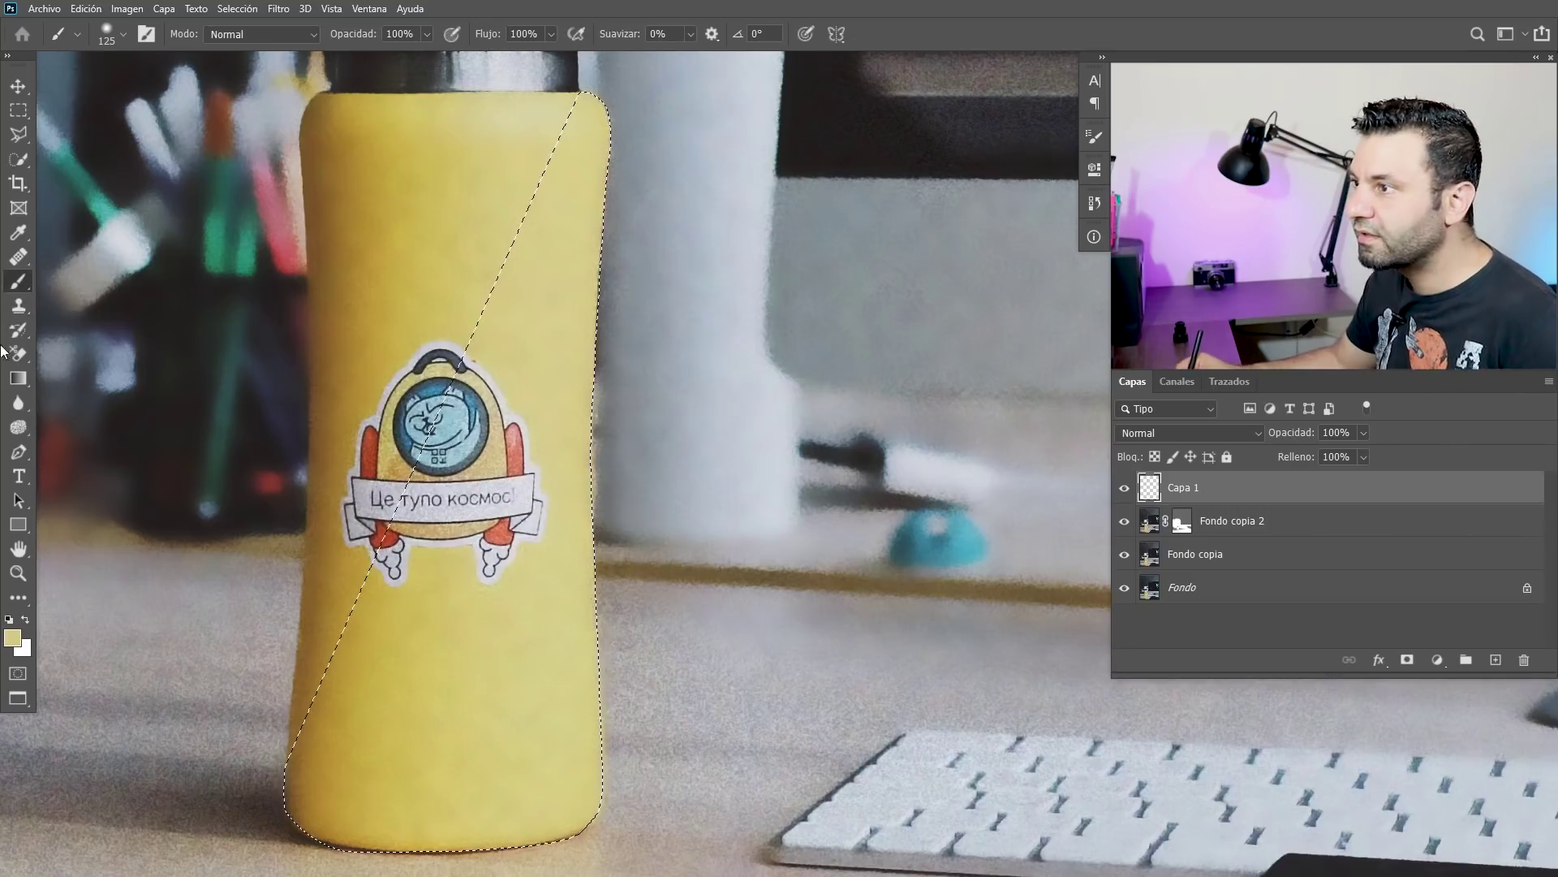
{"action": "left_click", "coordinate": [19, 305]}
{"action": "scroll", "coordinate": [594, 512], "scroll_direction": "up", "scroll_amount": 3}
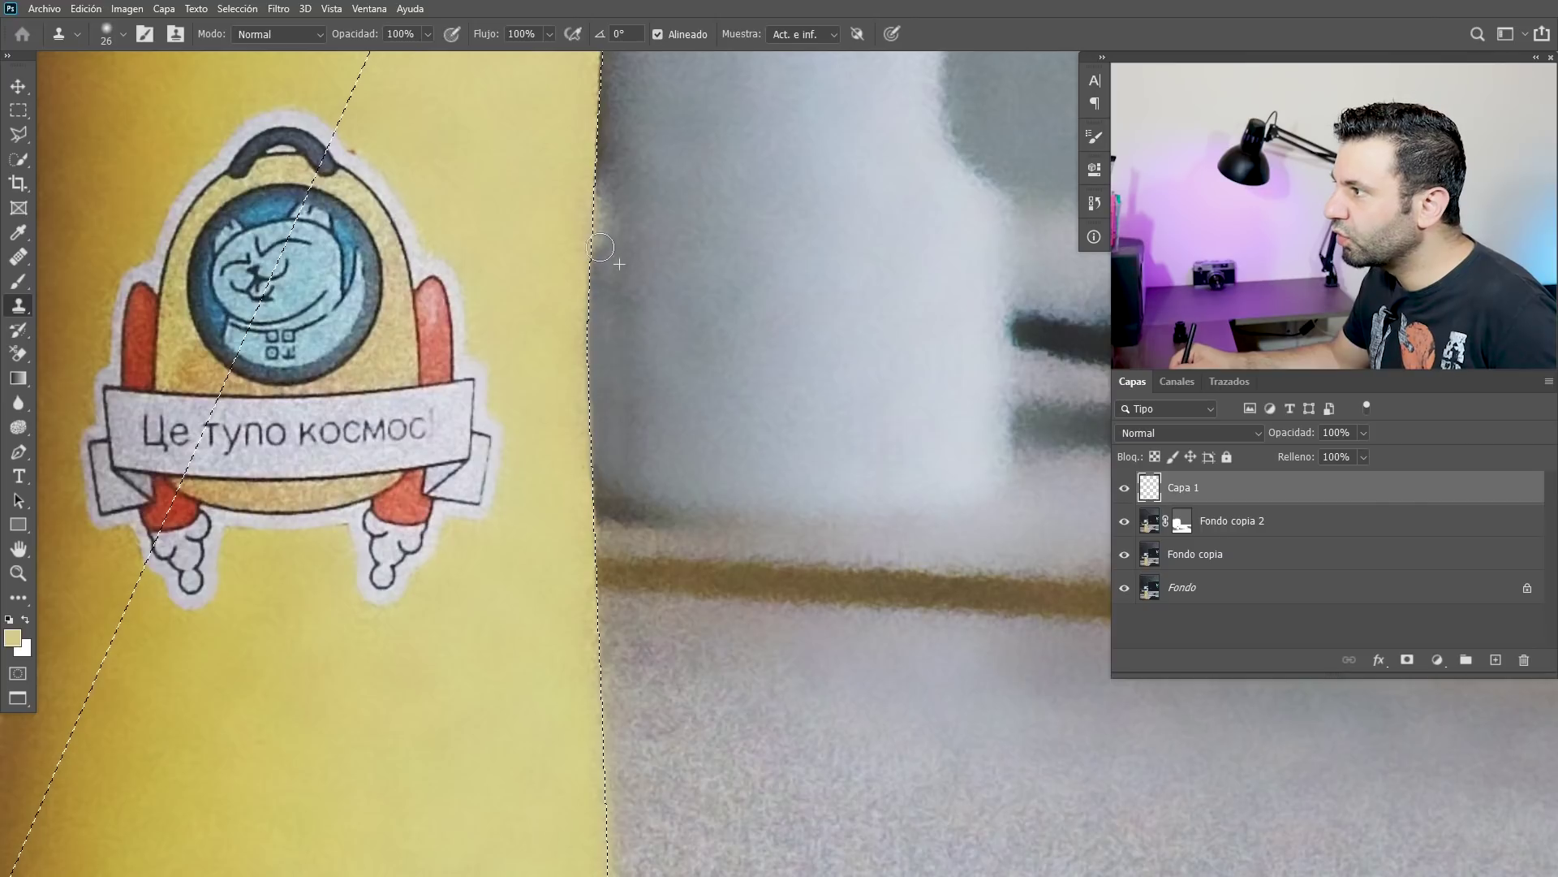
{"action": "scroll", "coordinate": [608, 243], "scroll_direction": "down", "scroll_amount": 5}
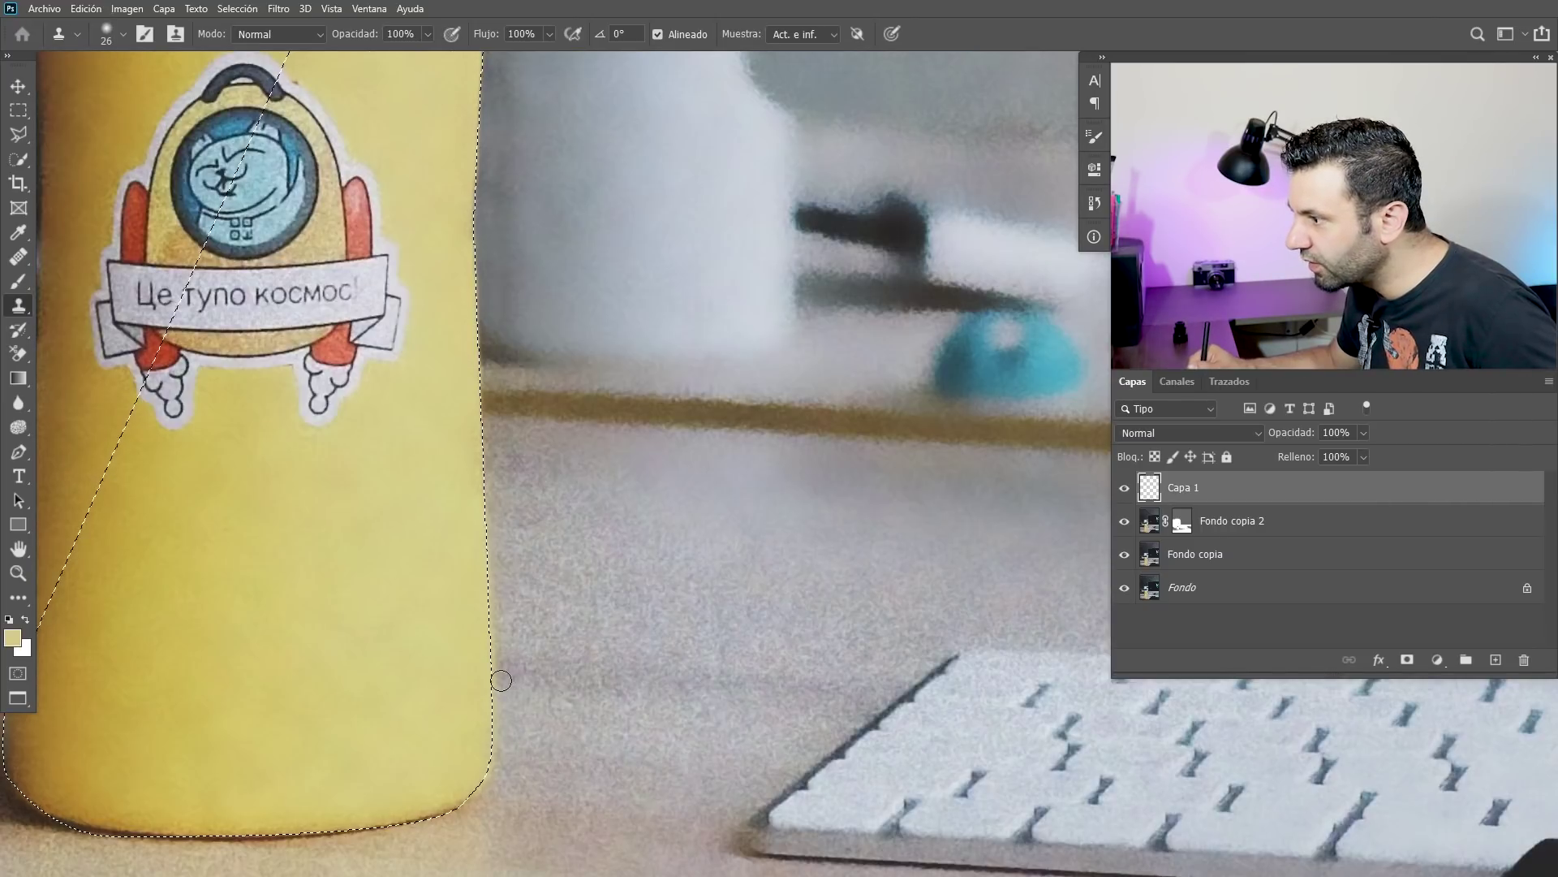
{"action": "left_click_drag", "start_coordinate": [501, 680], "coordinate": [486, 550]}
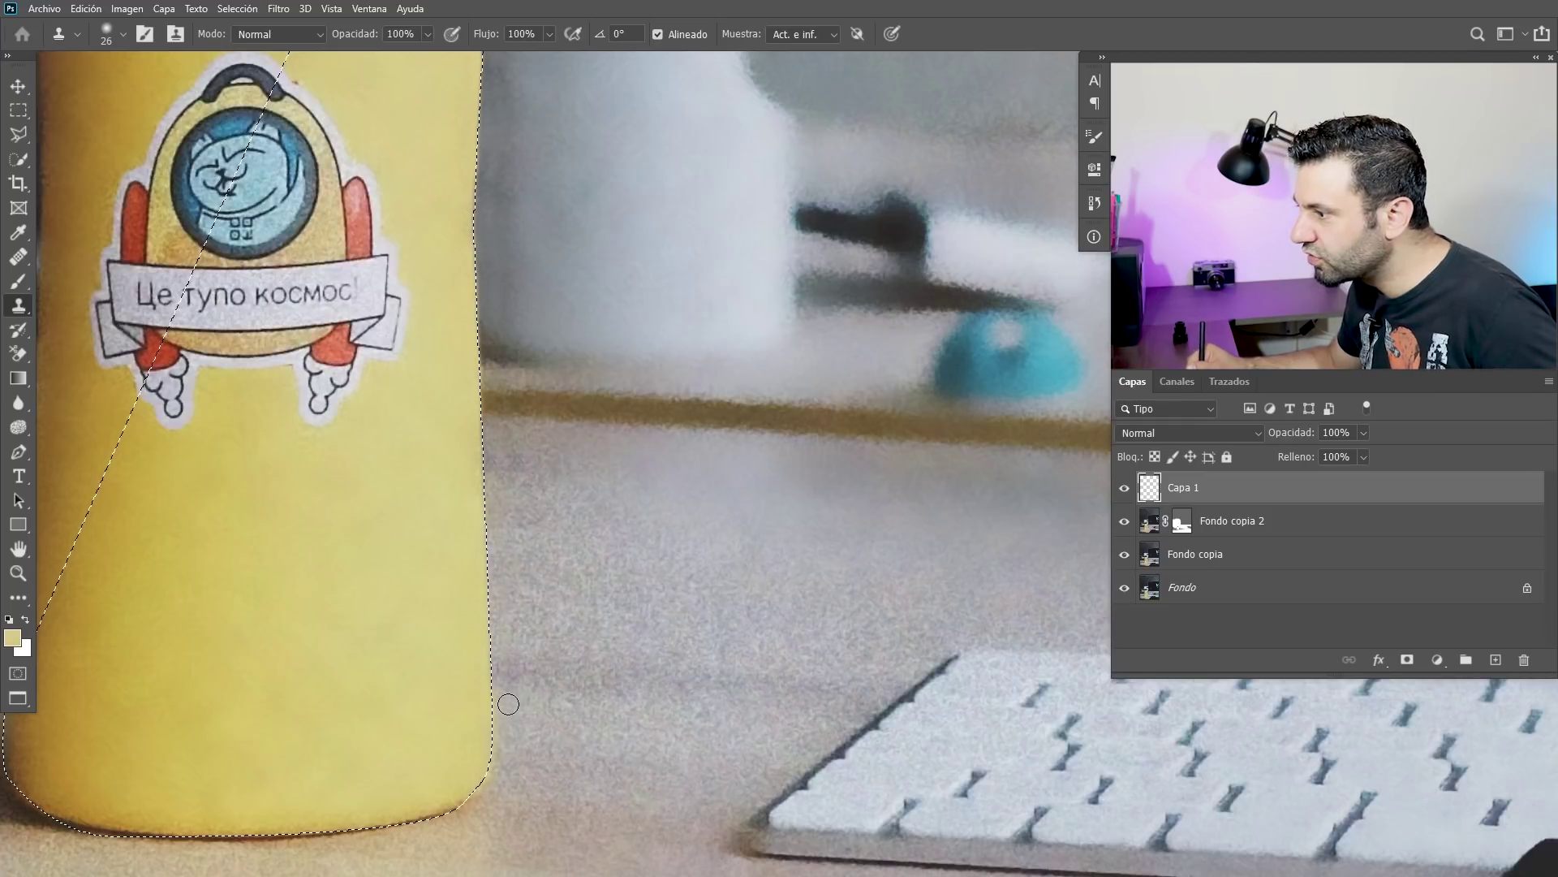
{"action": "key", "text": "ctrl+d"}
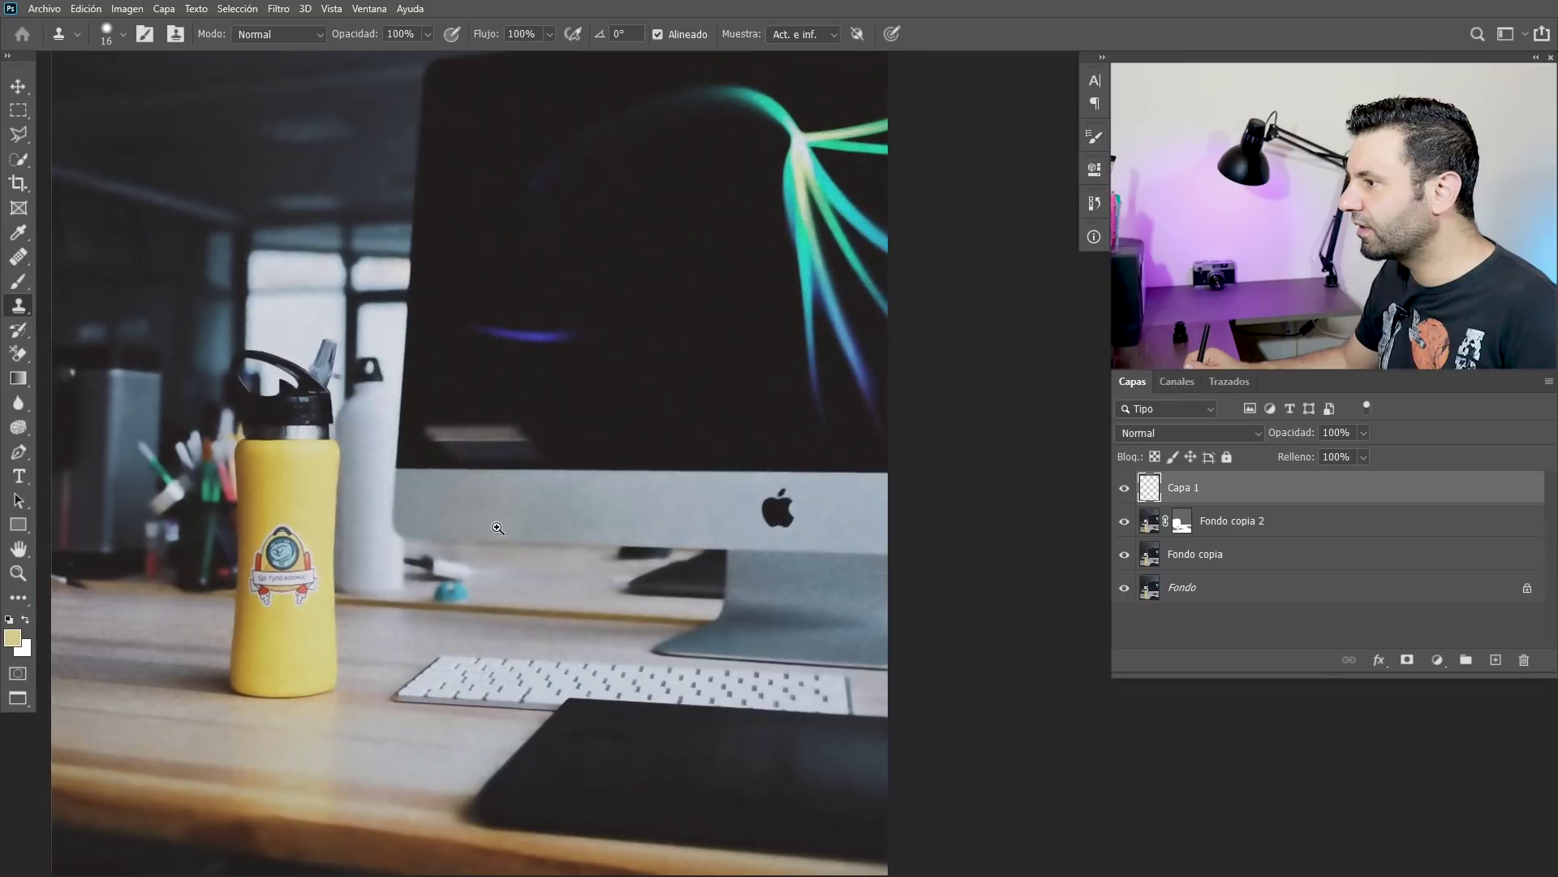
{"action": "left_click_drag", "start_coordinate": [498, 528], "coordinate": [490, 561]}
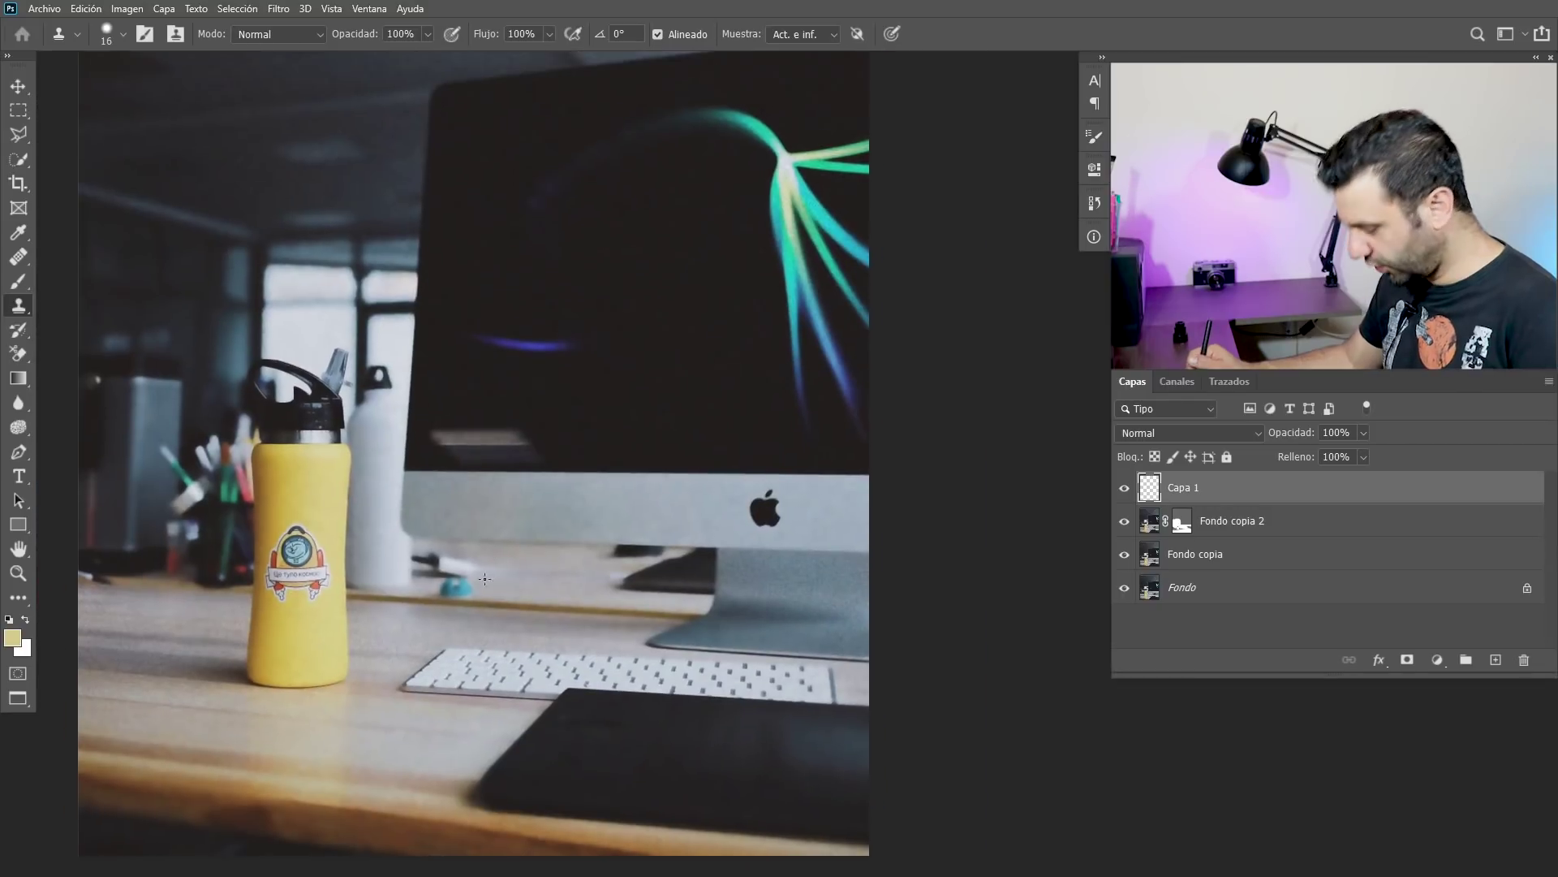
Step: Trace a pen path around the monitor's lower-left corner beside the white bottle
{"action": "key", "text": "p"}
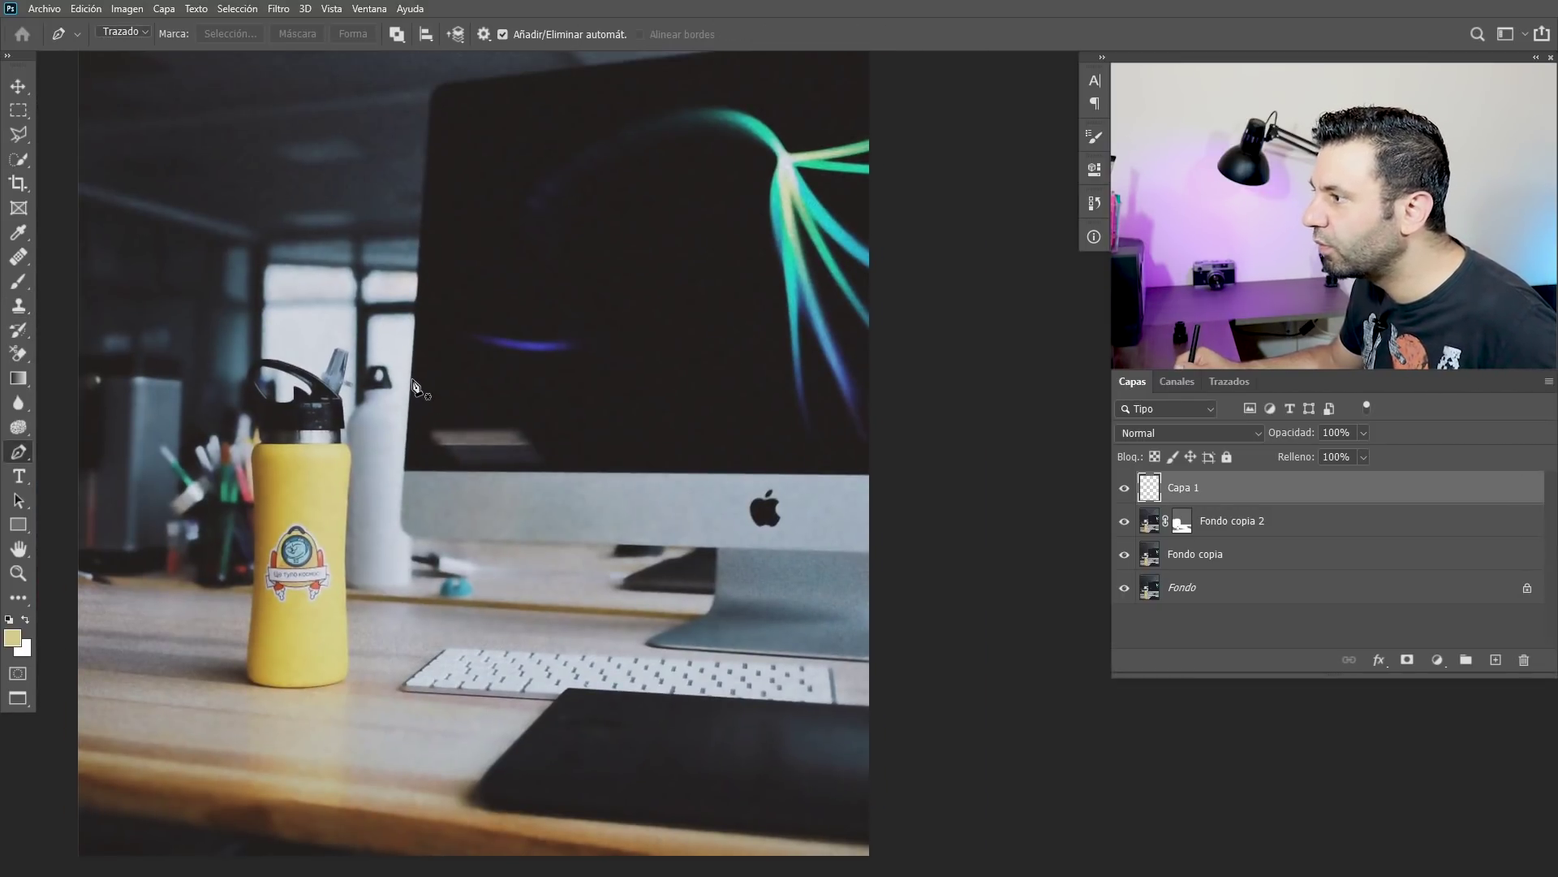
{"action": "scroll", "coordinate": [406, 479], "scroll_direction": "up", "scroll_amount": 3}
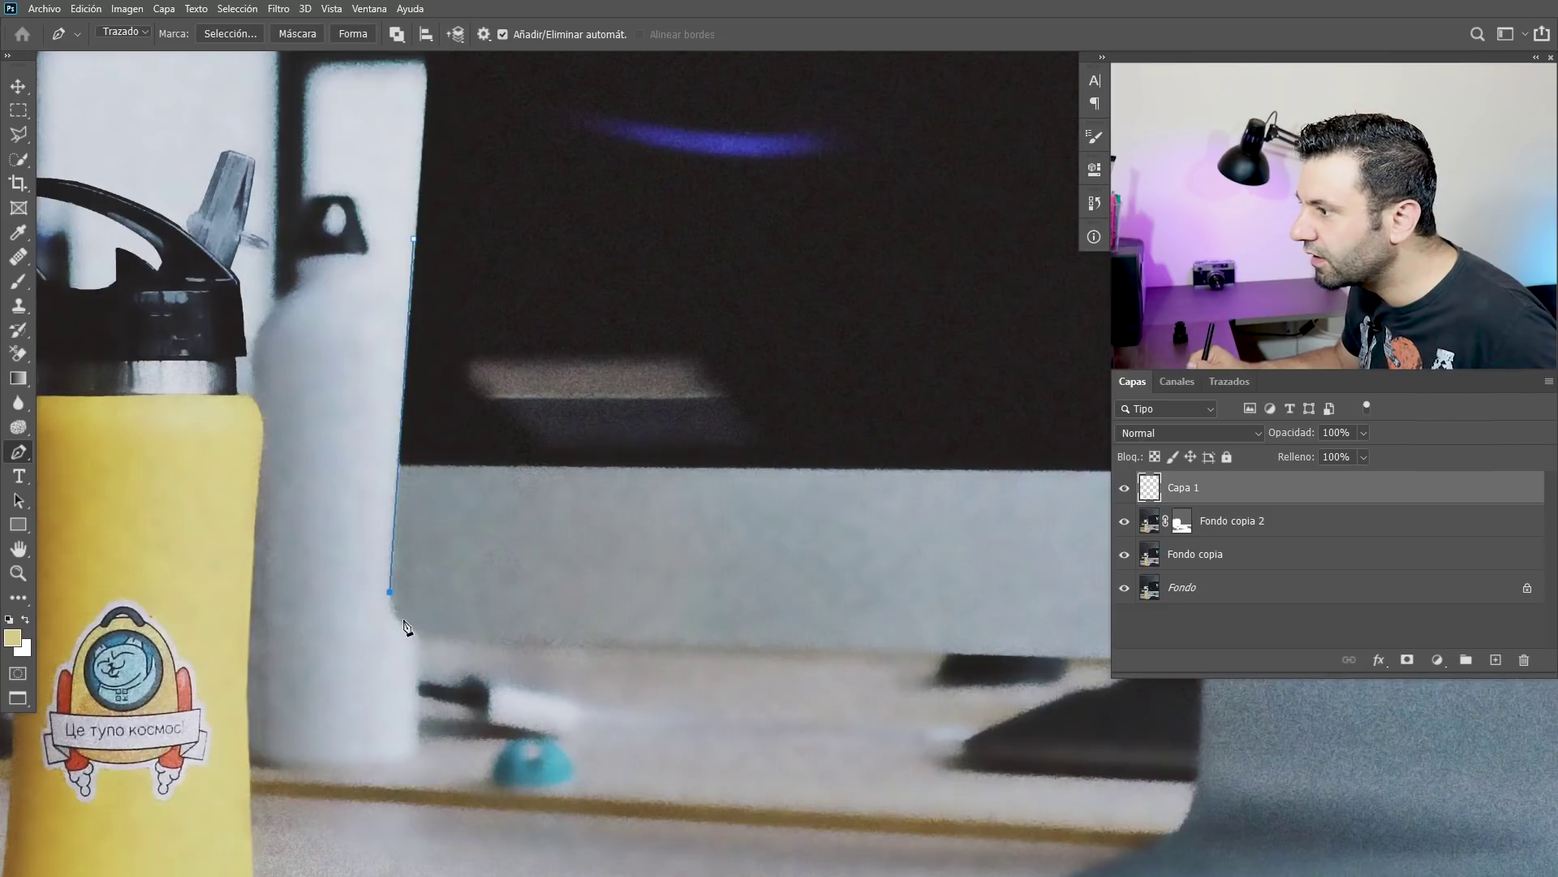
{"action": "left_click", "coordinate": [425, 633]}
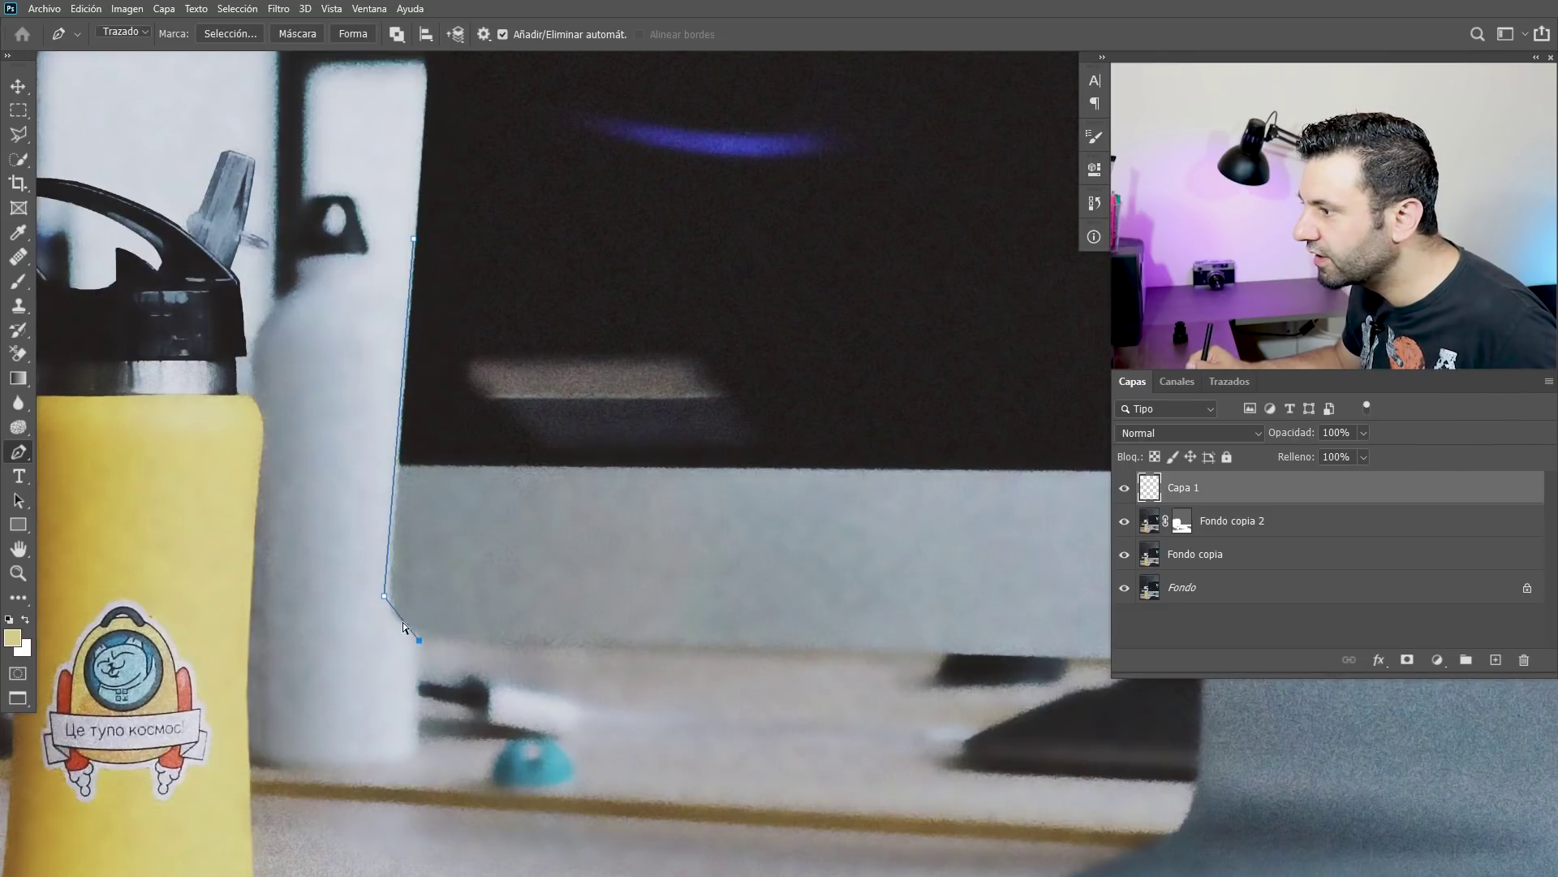
{"action": "left_click", "coordinate": [408, 611]}
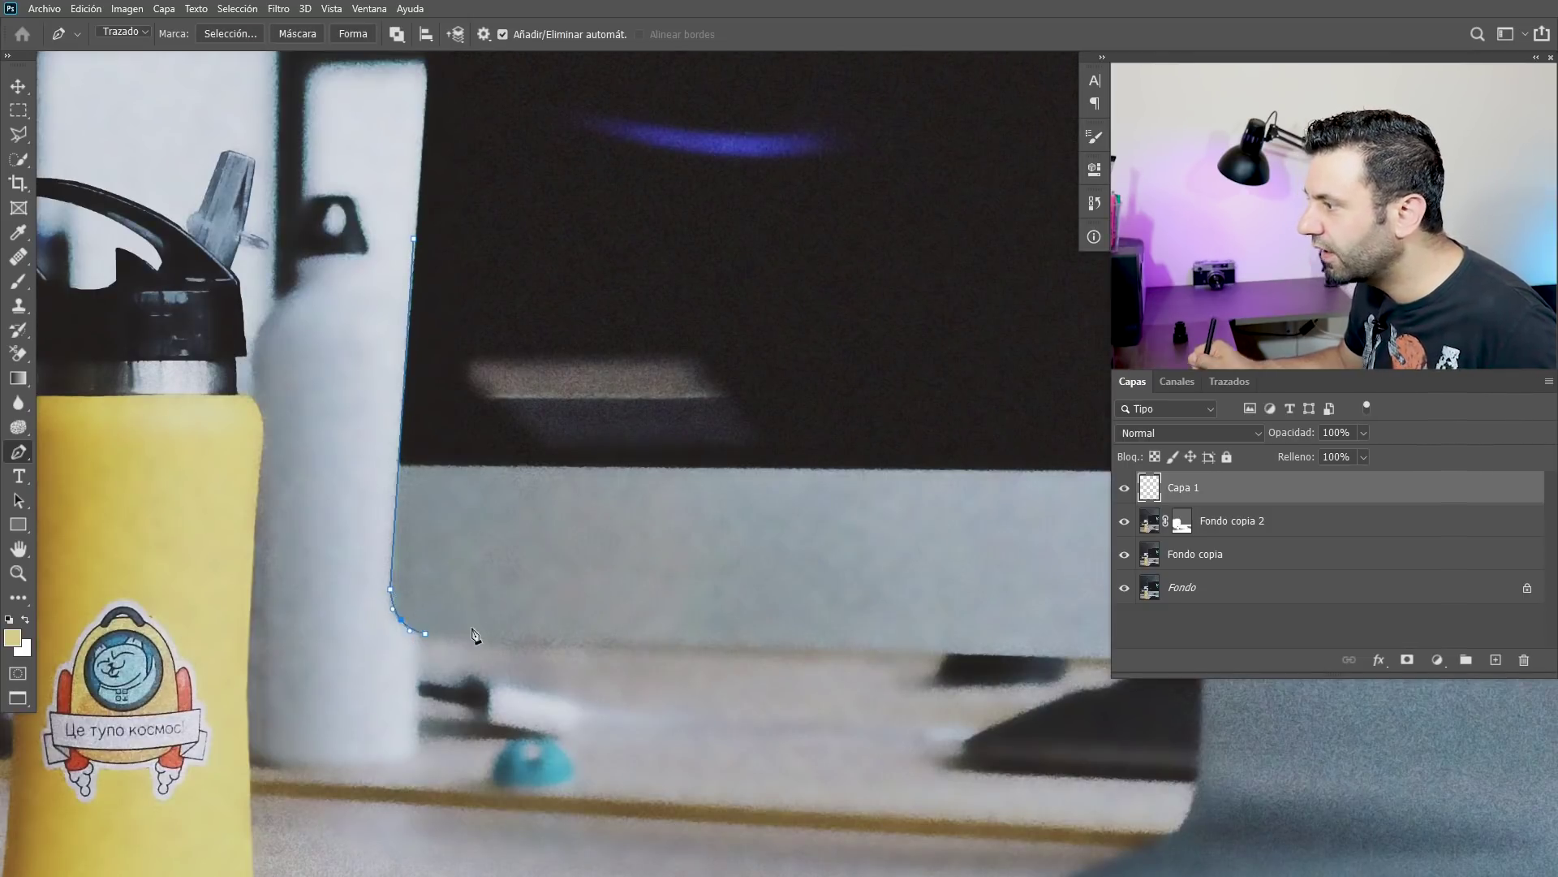
{"action": "scroll", "coordinate": [411, 612], "scroll_direction": "down", "scroll_amount": 2}
{"action": "scroll", "coordinate": [568, 592], "scroll_direction": "down", "scroll_amount": 1}
{"action": "scroll", "coordinate": [722, 571], "scroll_direction": "down", "scroll_amount": 1}
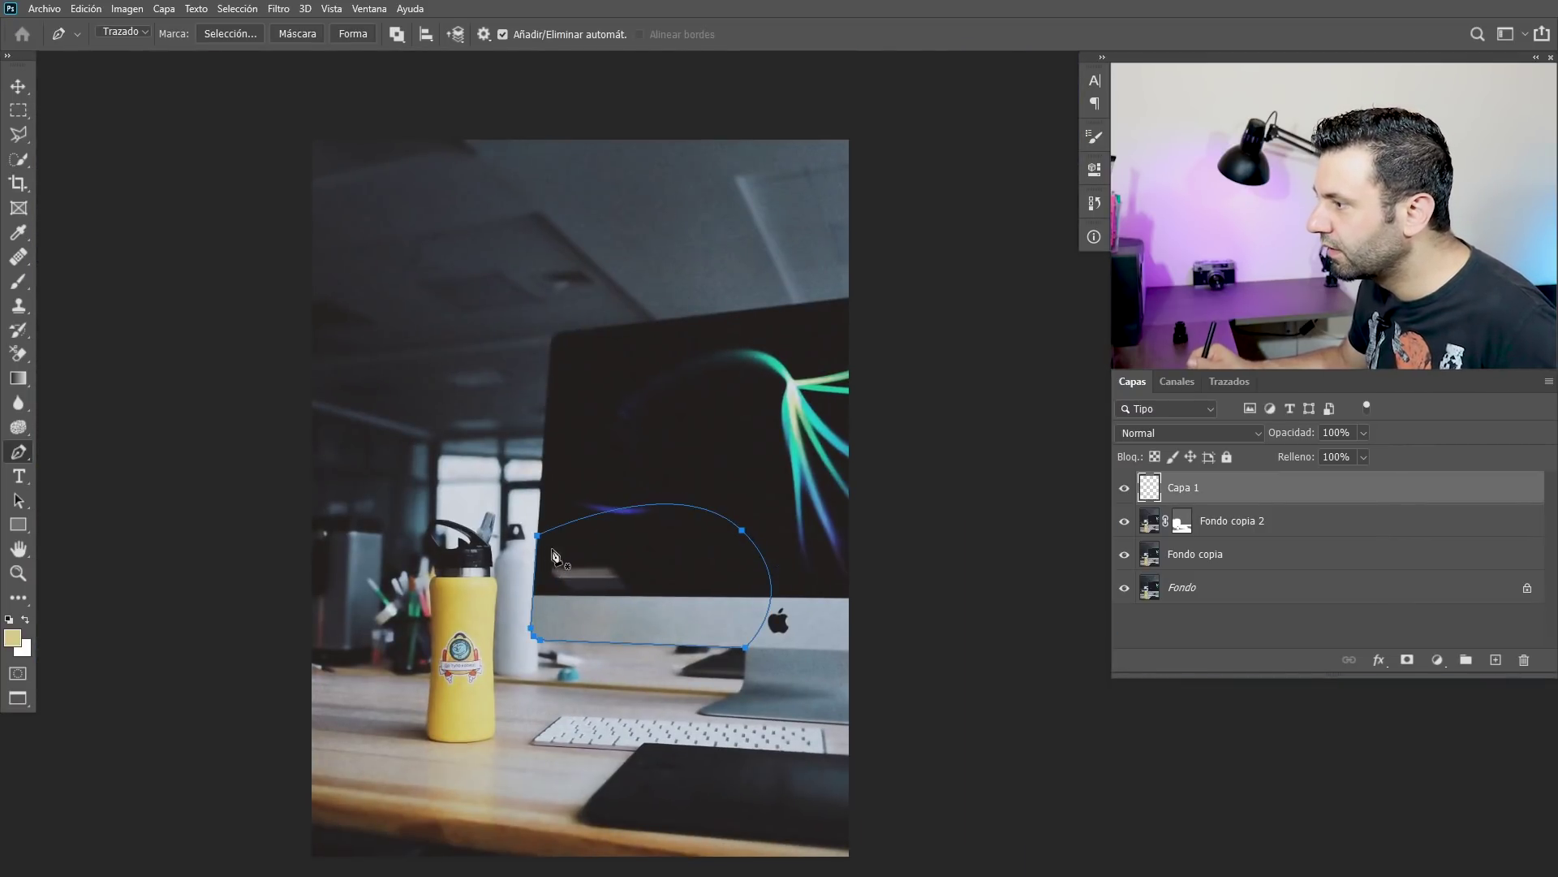
{"action": "scroll", "coordinate": [507, 624], "scroll_direction": "up", "scroll_amount": 3}
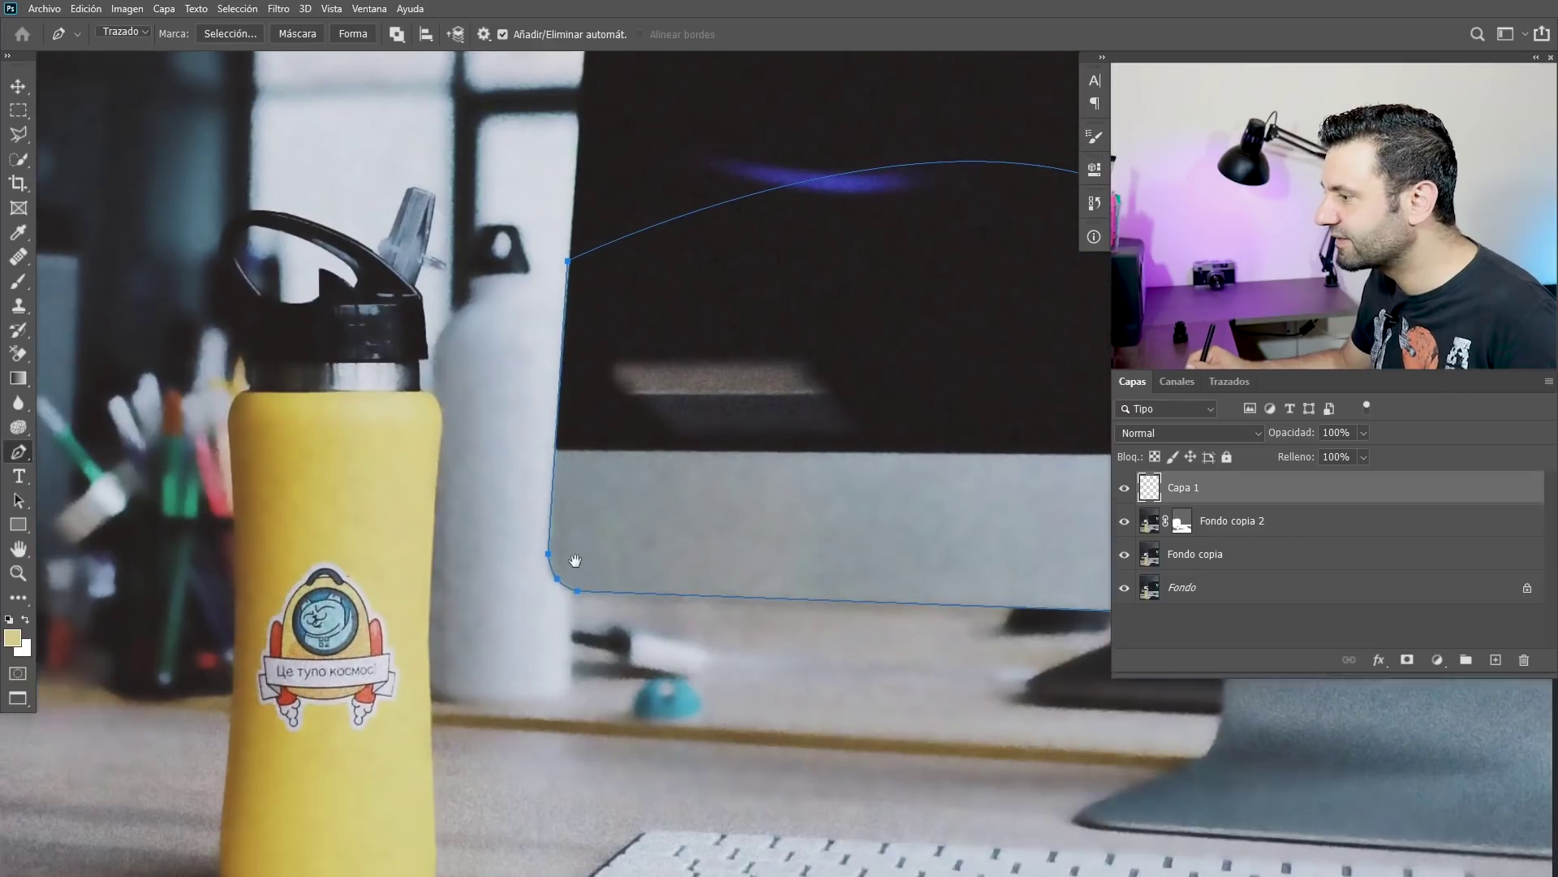
{"action": "left_click_drag", "start_coordinate": [598, 606], "coordinate": [593, 574]}
Step: Turn the monitor path into a selection with a 2-pixel feather
{"action": "right_click", "coordinate": [643, 454]}
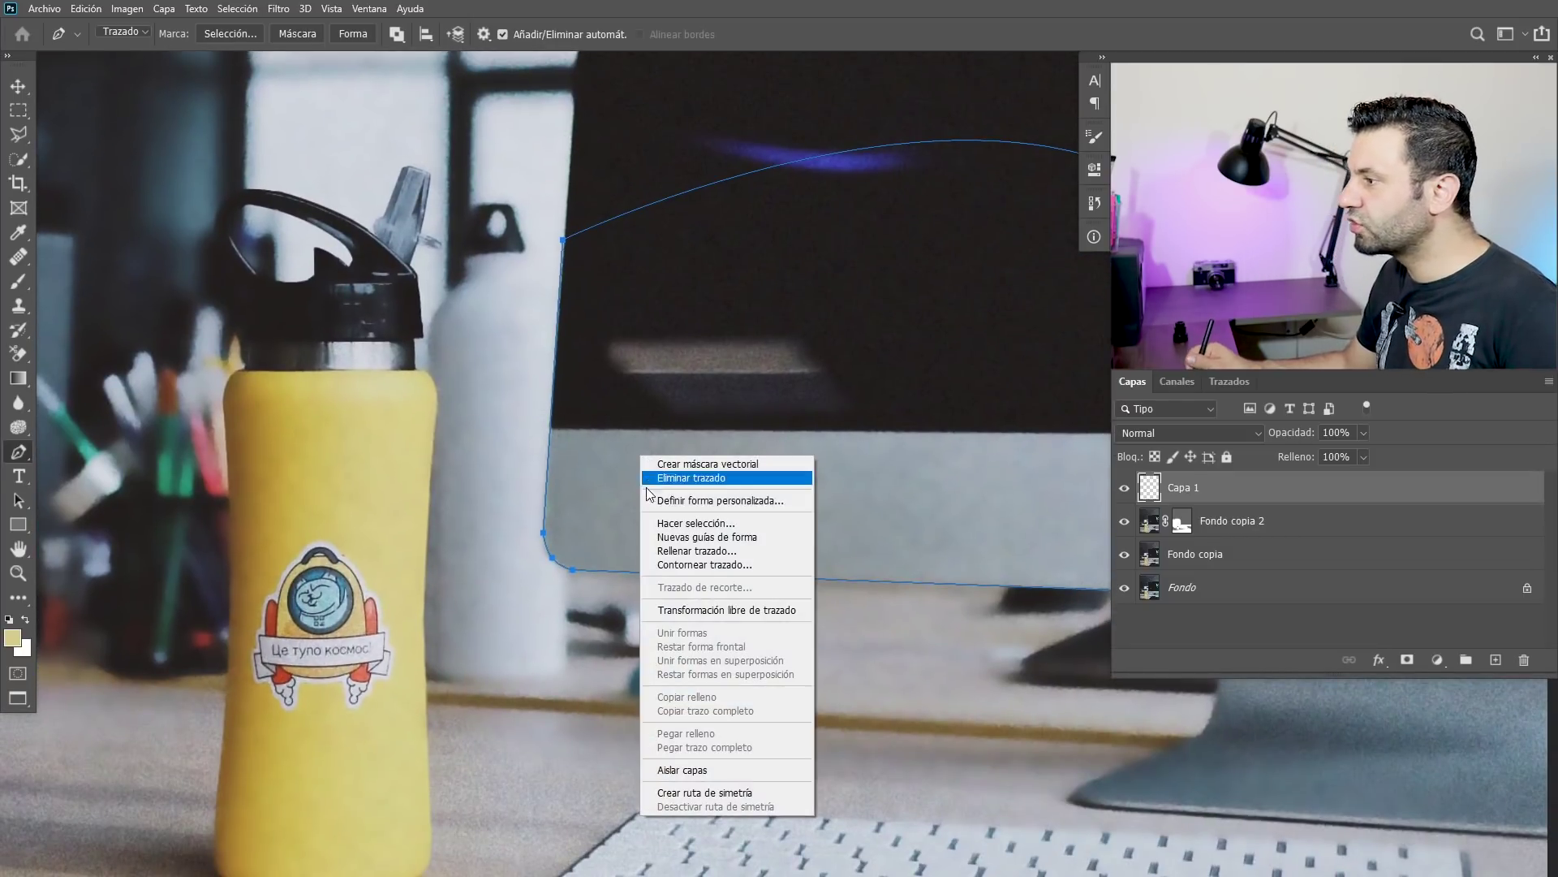
{"action": "left_click", "coordinate": [673, 524]}
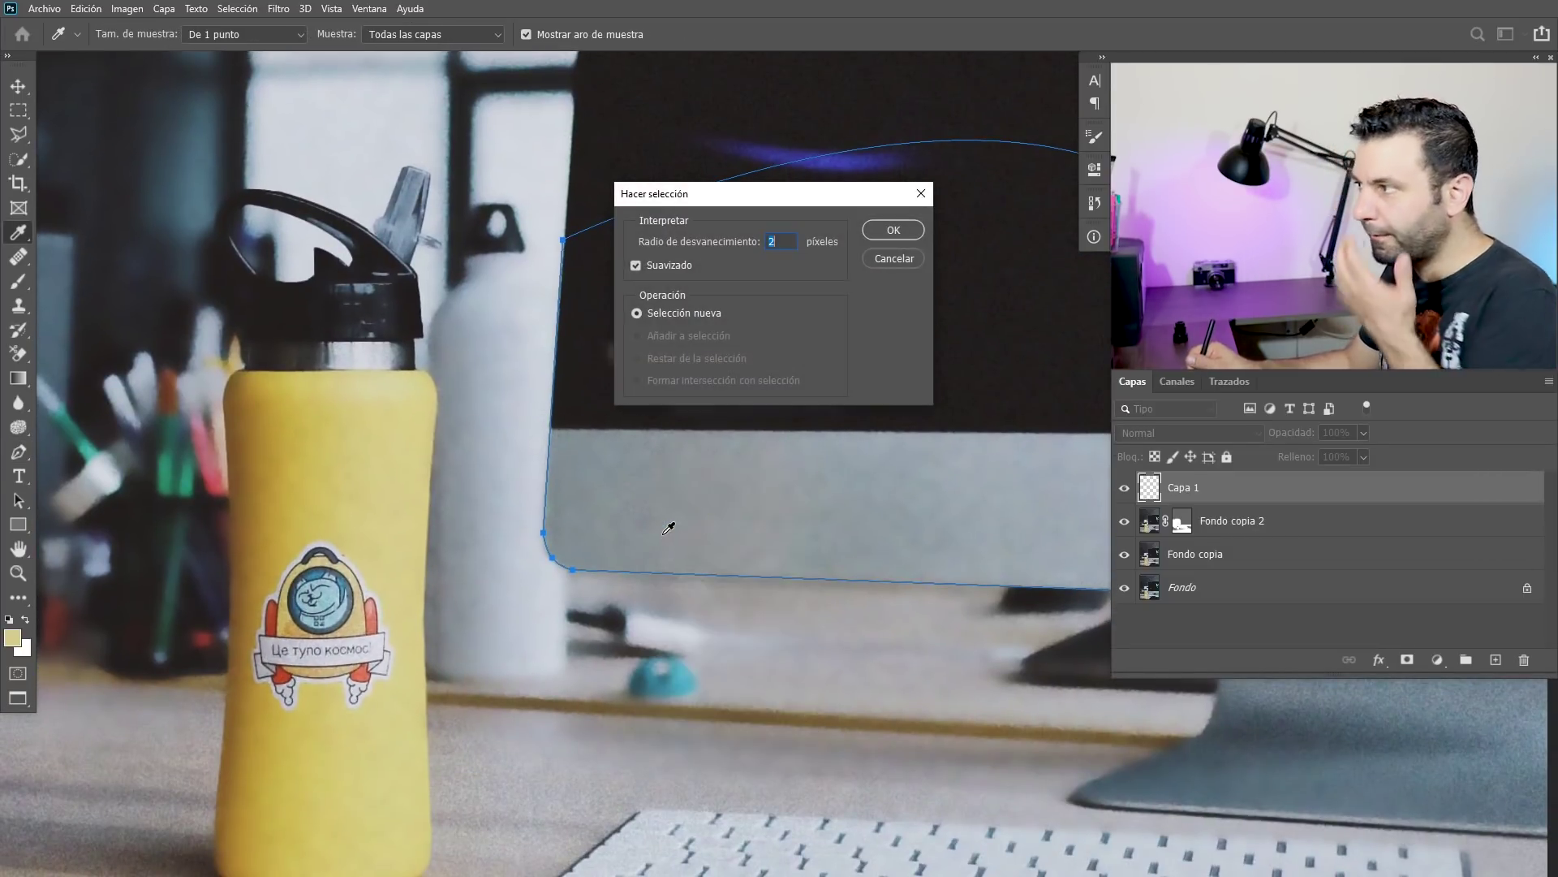
{"action": "left_click", "coordinate": [892, 231]}
{"action": "key", "text": "b"}
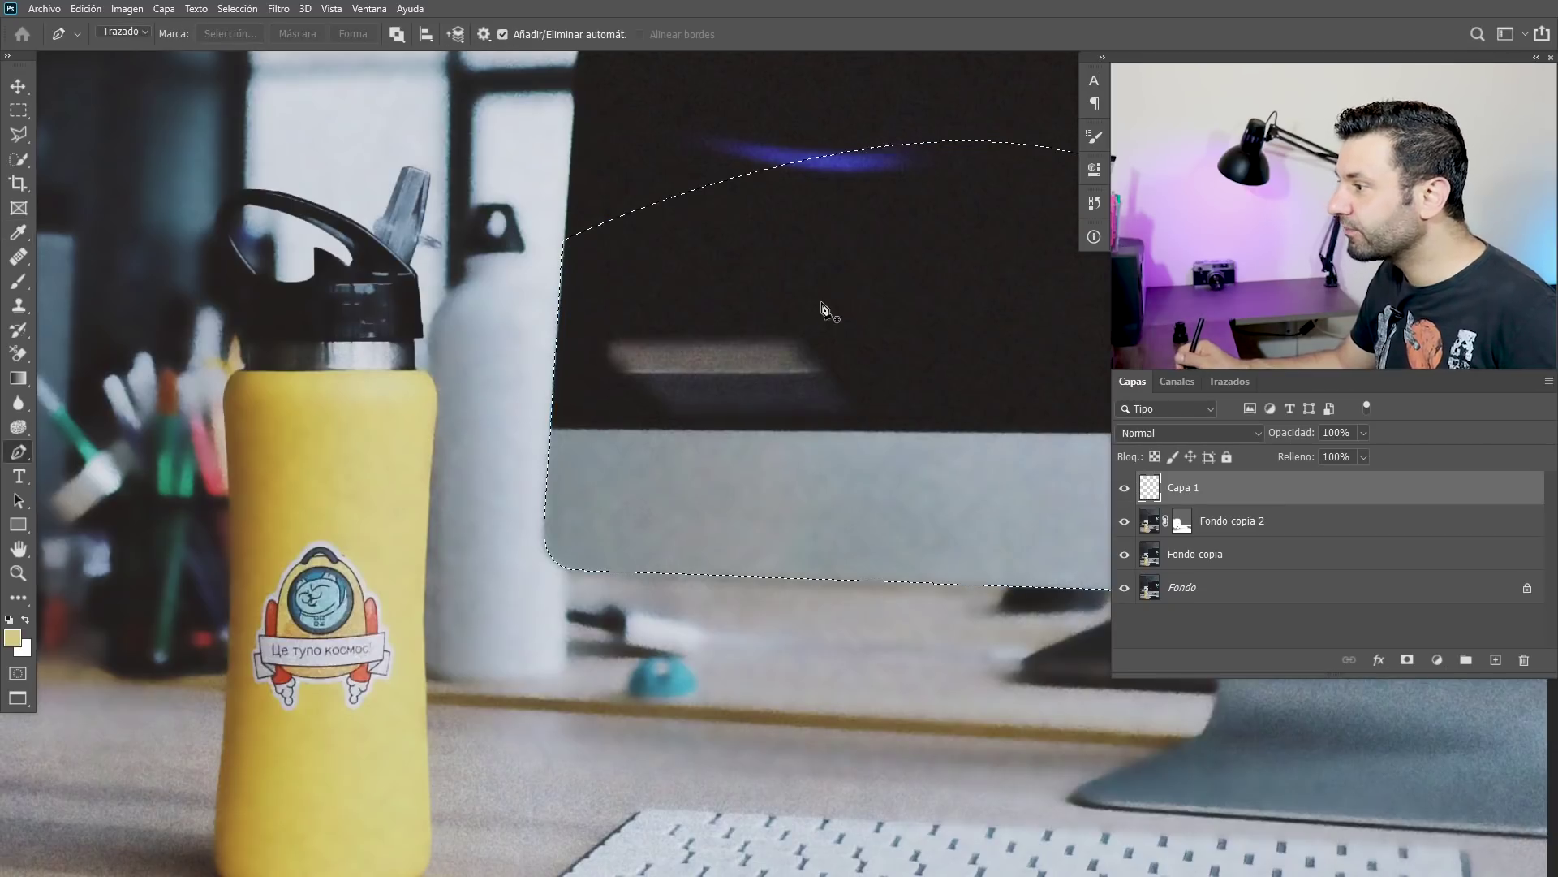
Step: Try a brush stroke along the monitor edge, undo it, and return to Clone Stamp
{"action": "key", "text": "s"}
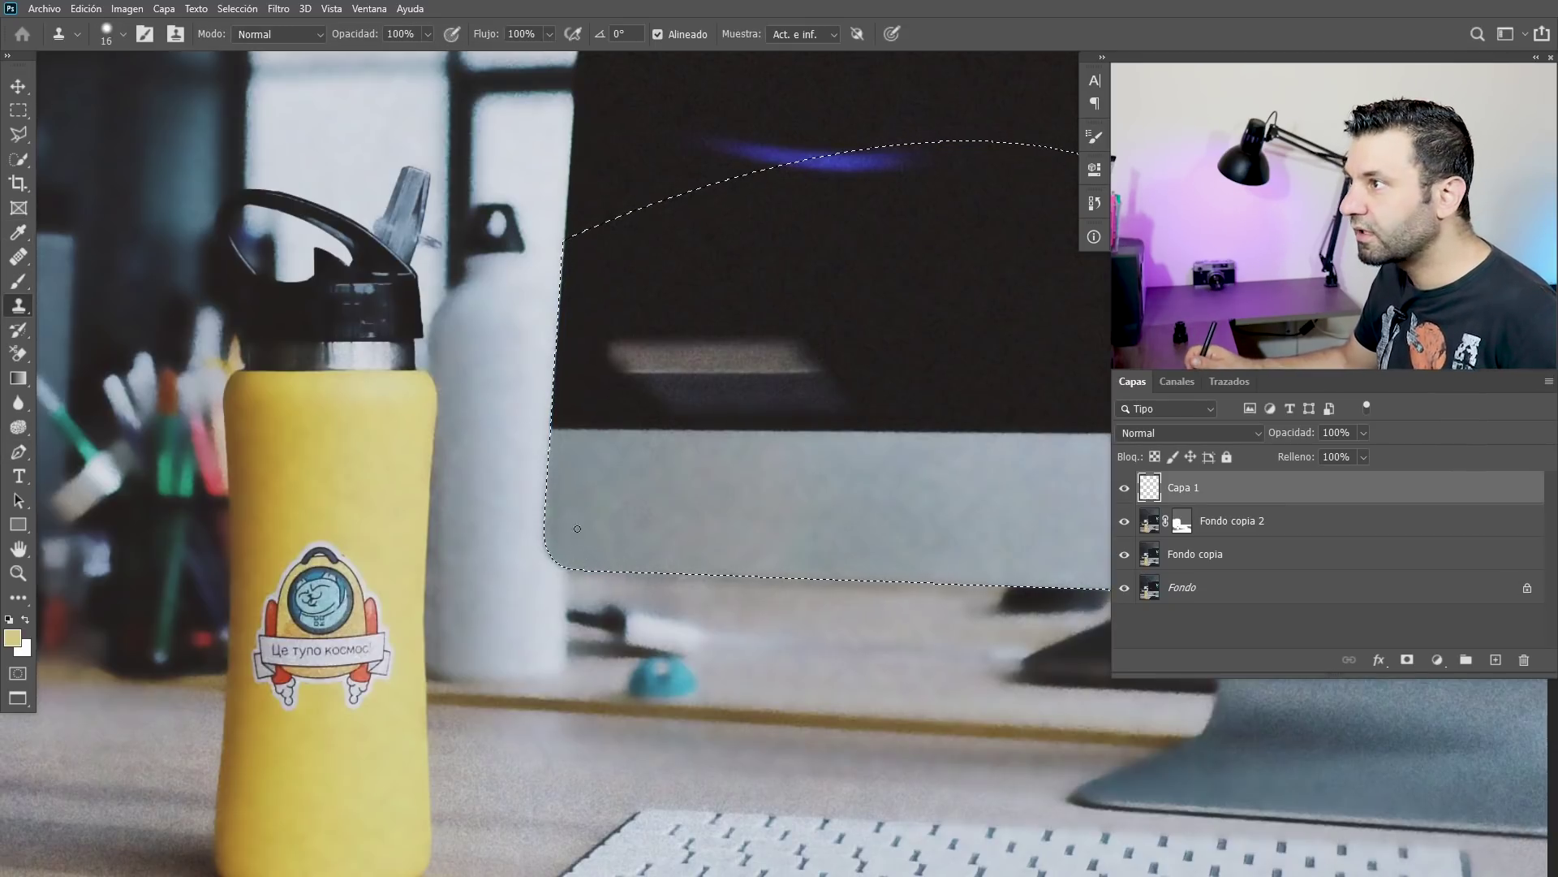
{"action": "scroll", "coordinate": [576, 539], "scroll_direction": "up", "scroll_amount": 2}
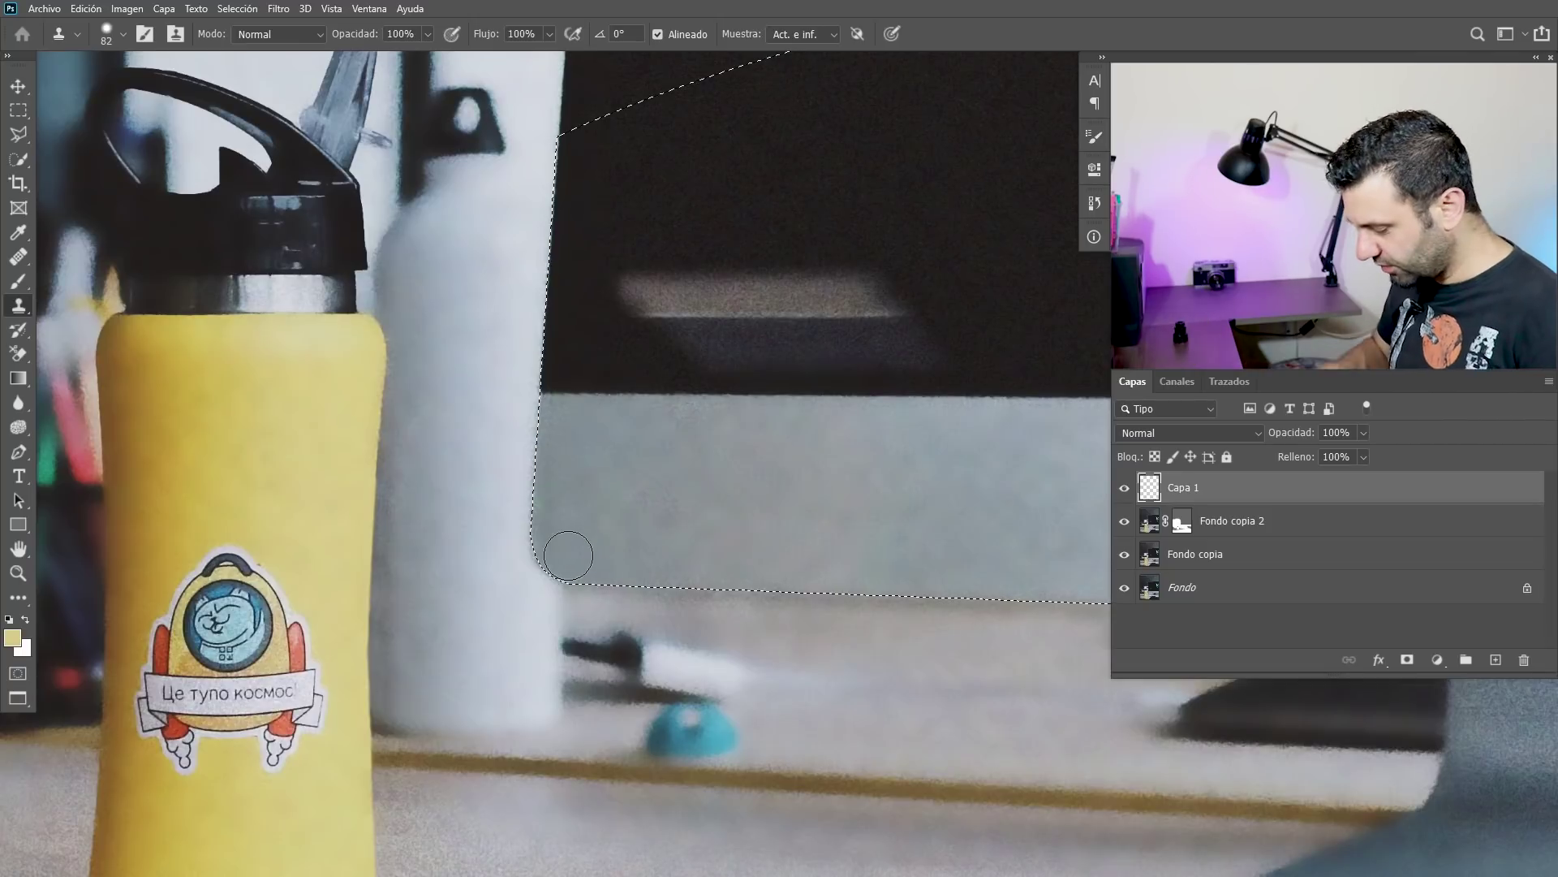
{"action": "key", "text": "b"}
{"action": "mouse_move", "coordinate": [500, 619]}
{"action": "left_mouse_down"}
{"action": "mouse_move", "coordinate": [541, 487]}
{"action": "mouse_move", "coordinate": [863, 619]}
{"action": "left_mouse_up"}
{"action": "key", "text": "ctrl+z"}
{"action": "key", "text": "s"}
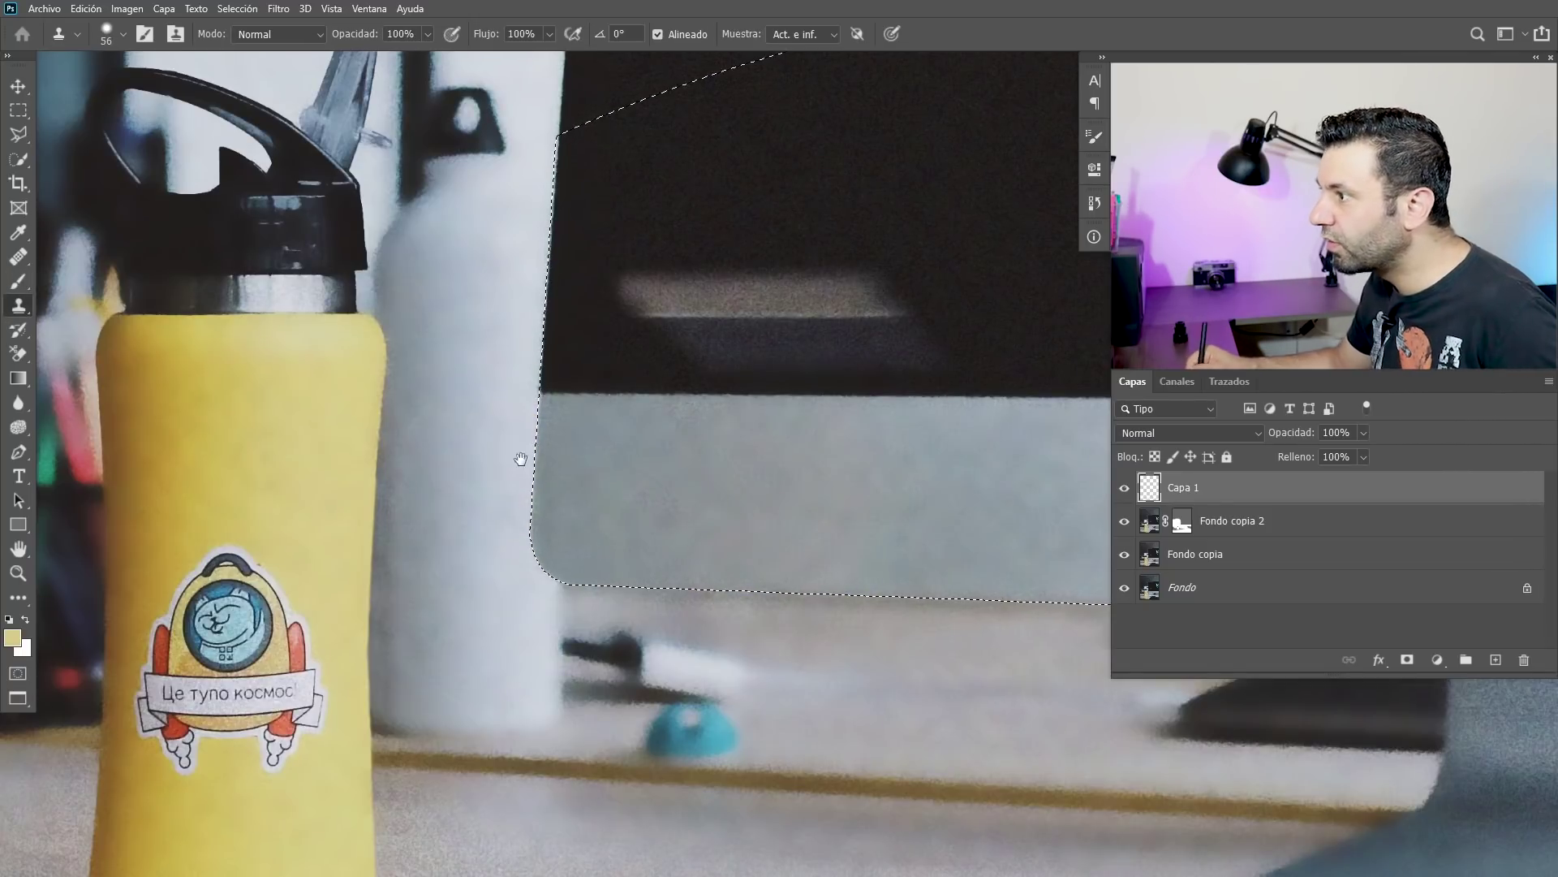
Step: Sample beside the monitor and clone along its lower-left edge and rounded corner
{"action": "left_click_drag", "start_coordinate": [520, 459], "coordinate": [511, 671]}
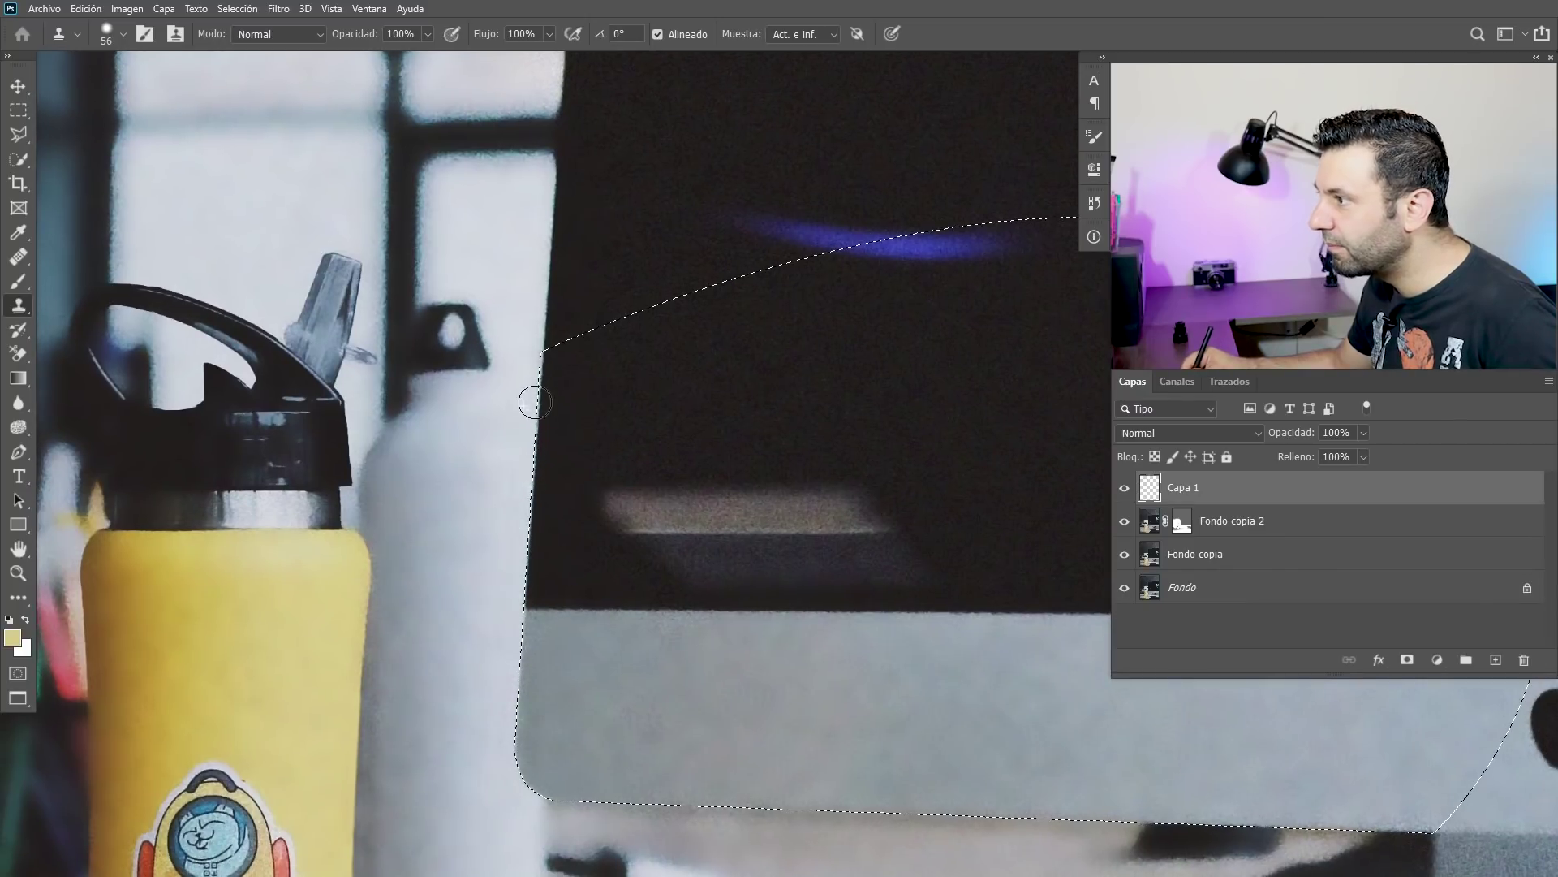
{"action": "scroll", "coordinate": [522, 485], "scroll_direction": "down", "scroll_amount": 2}
{"action": "scroll", "coordinate": [515, 540], "scroll_direction": "down", "scroll_amount": 3}
{"action": "scroll", "coordinate": [498, 394], "scroll_direction": "down", "scroll_amount": 1}
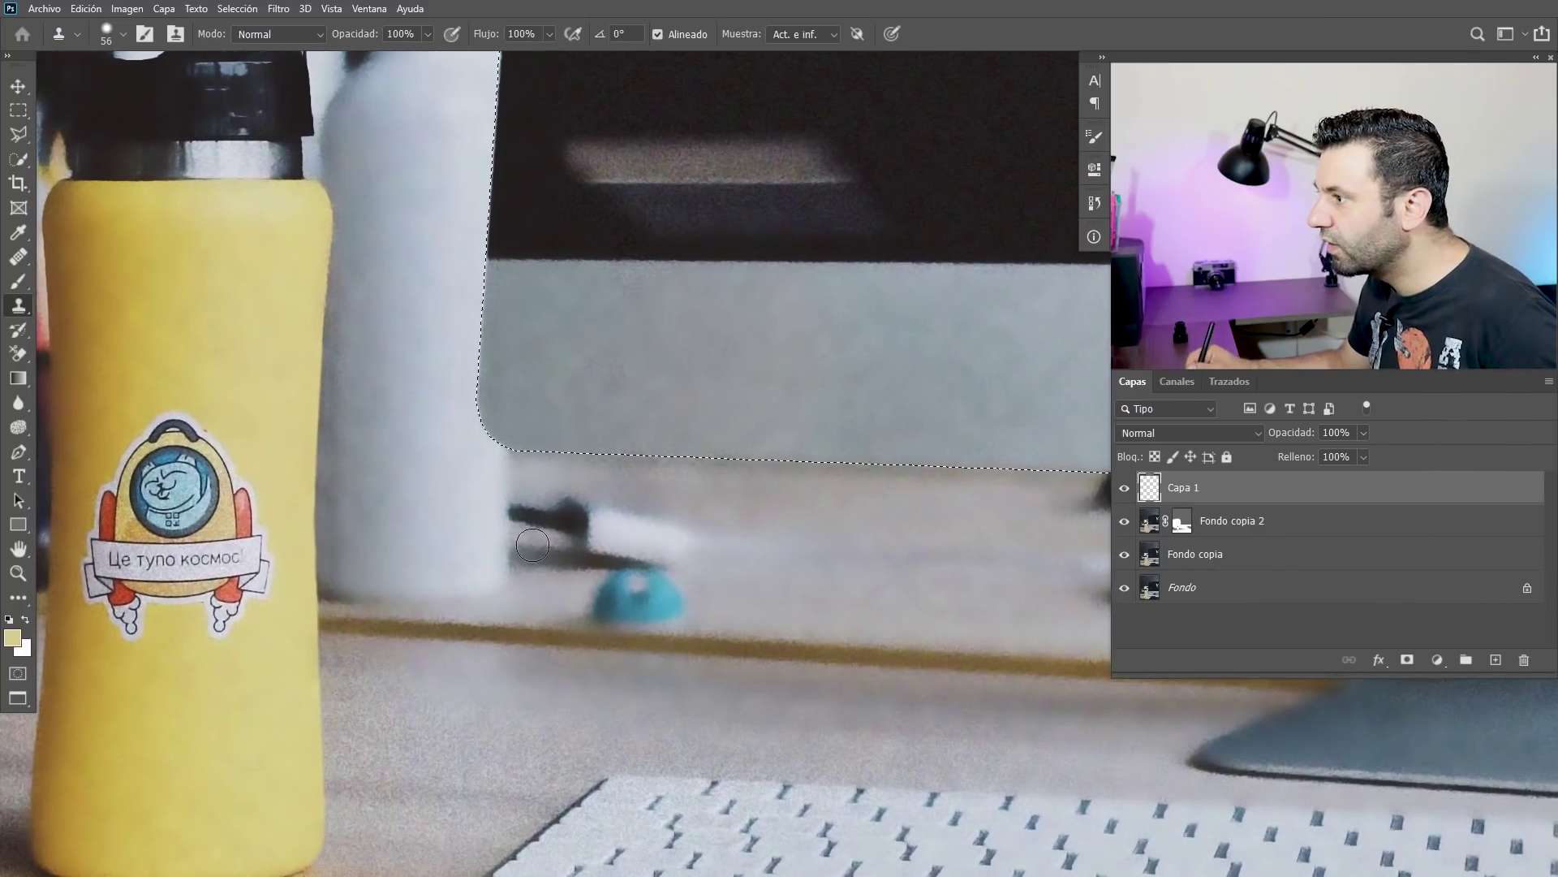
{"action": "left_click", "coordinate": [523, 475], "text": "alt"}
{"action": "left_click", "coordinate": [510, 472], "text": "alt"}
{"action": "left_click_drag", "start_coordinate": [506, 466], "coordinate": [527, 452]}
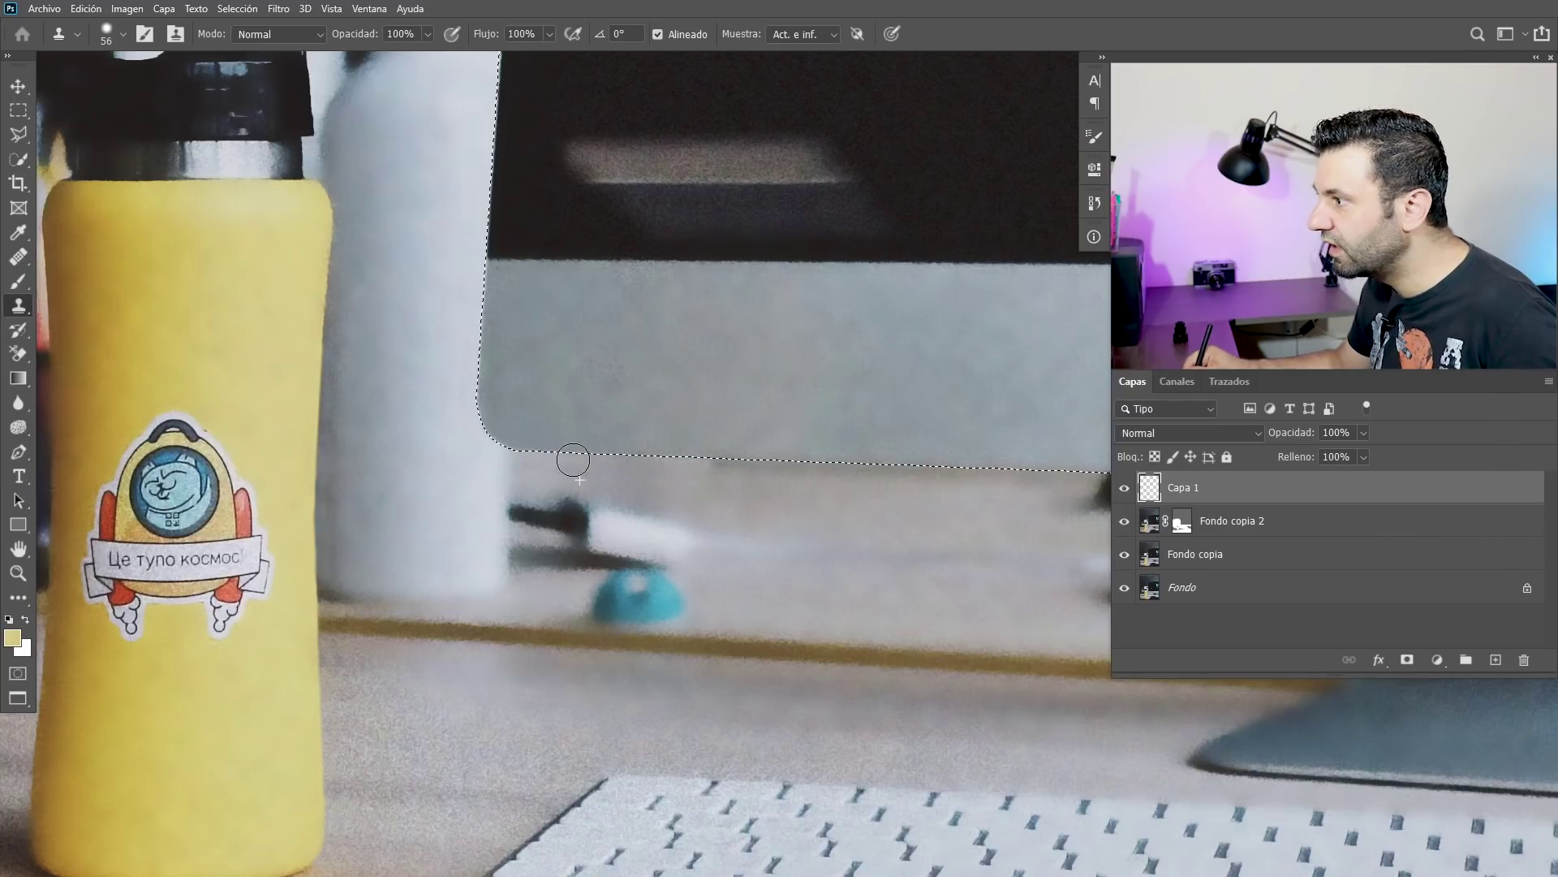
{"action": "left_click_drag", "start_coordinate": [826, 545], "coordinate": [644, 505]}
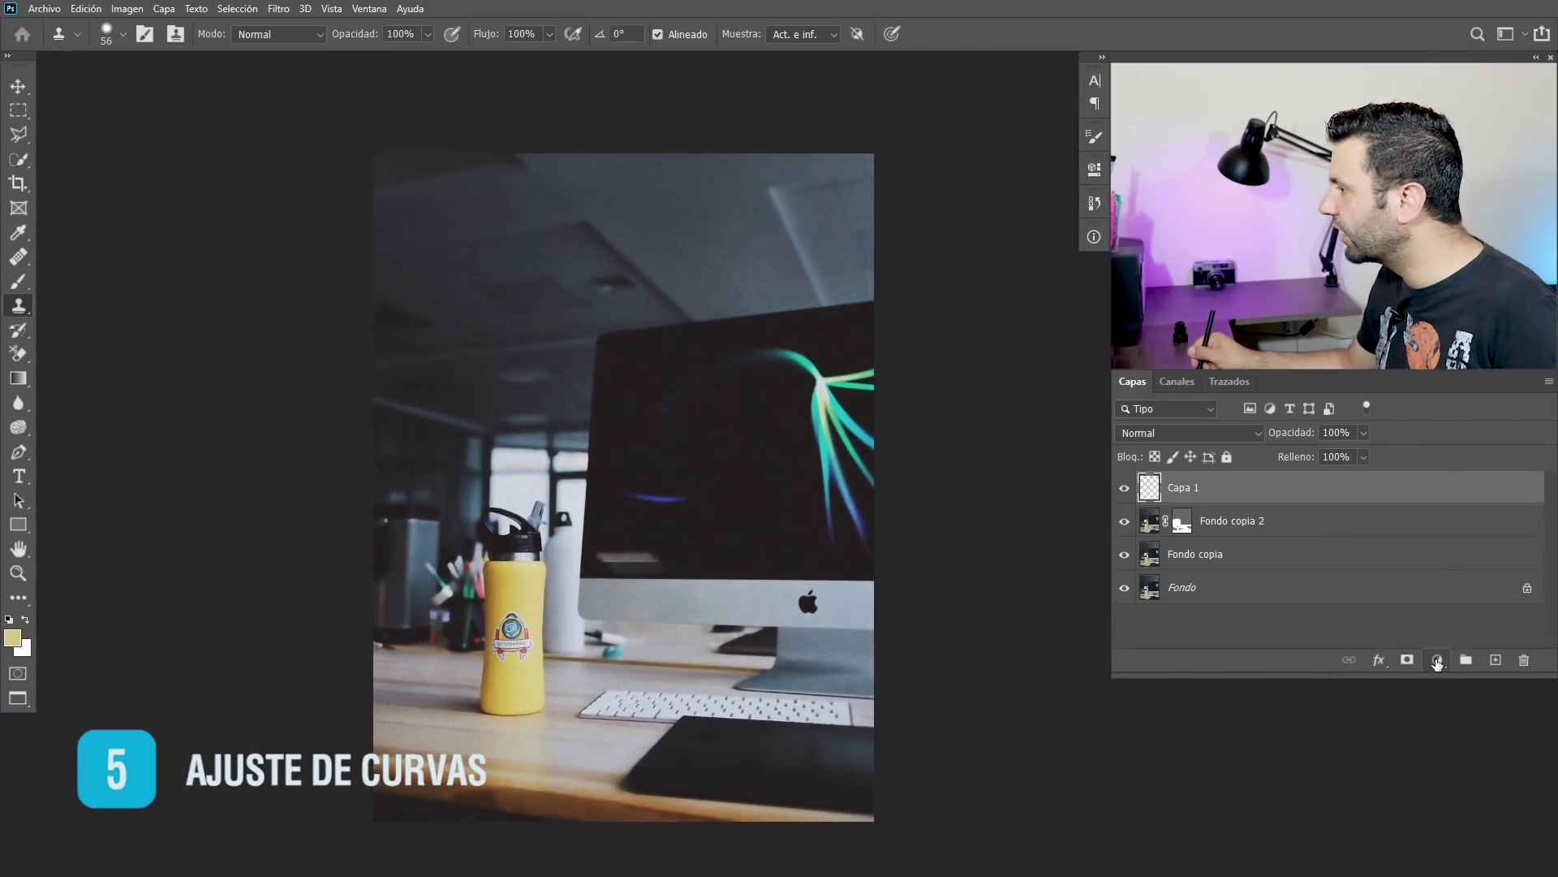
Step: Add a Curvas 1 adjustment layer with black point at input 6 and white point at 245
{"action": "left_click", "coordinate": [1437, 662]}
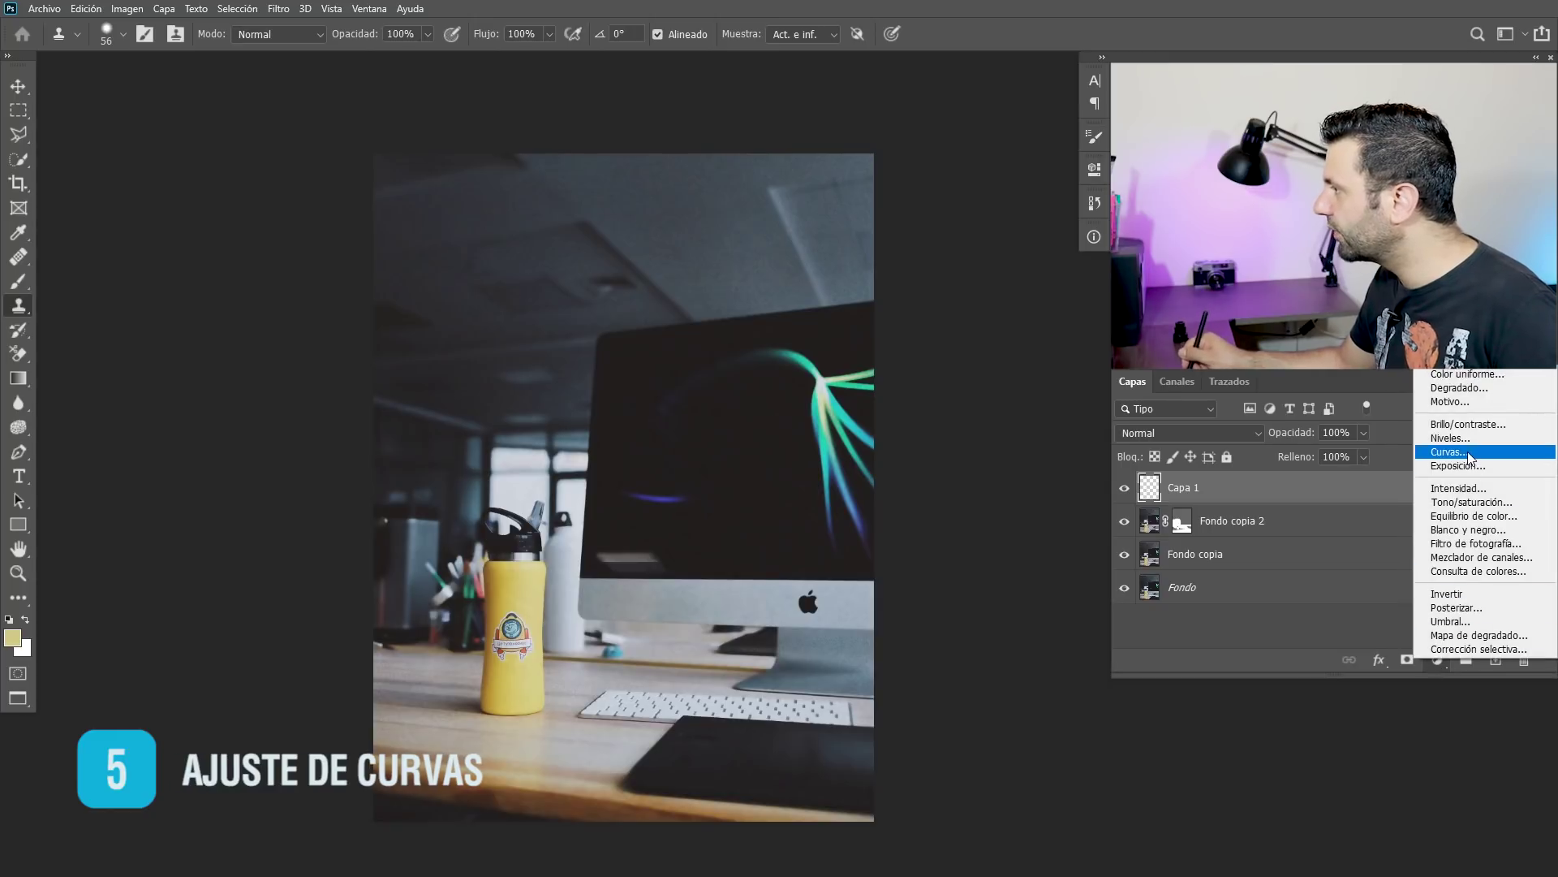
{"action": "left_click", "coordinate": [1471, 457]}
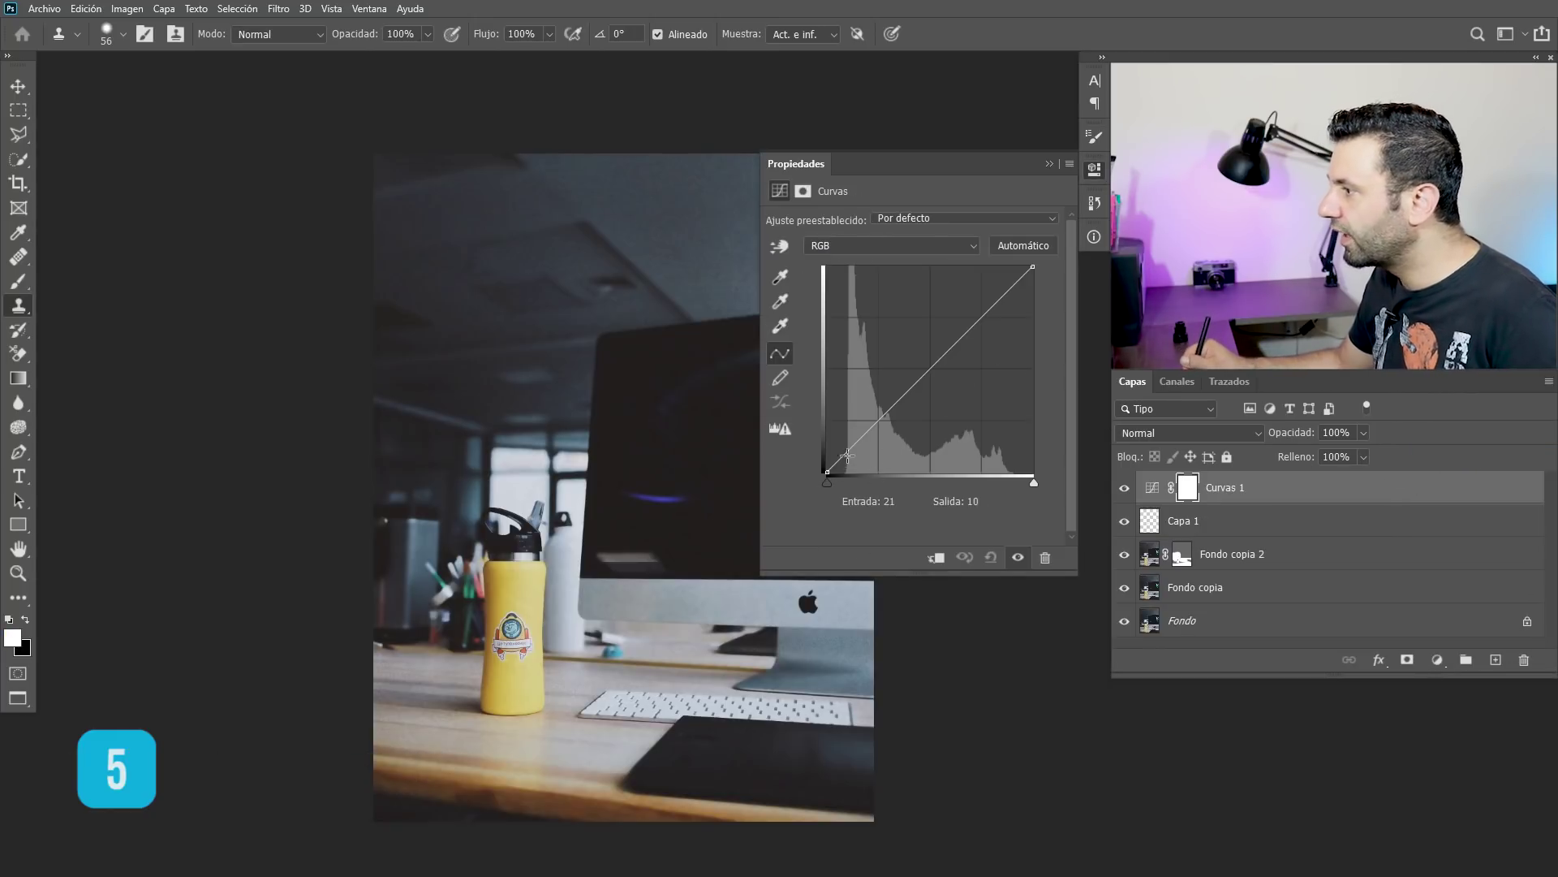
{"action": "left_click_drag", "start_coordinate": [830, 484], "coordinate": [836, 483]}
{"action": "left_click_drag", "start_coordinate": [1031, 482], "coordinate": [1026, 481]}
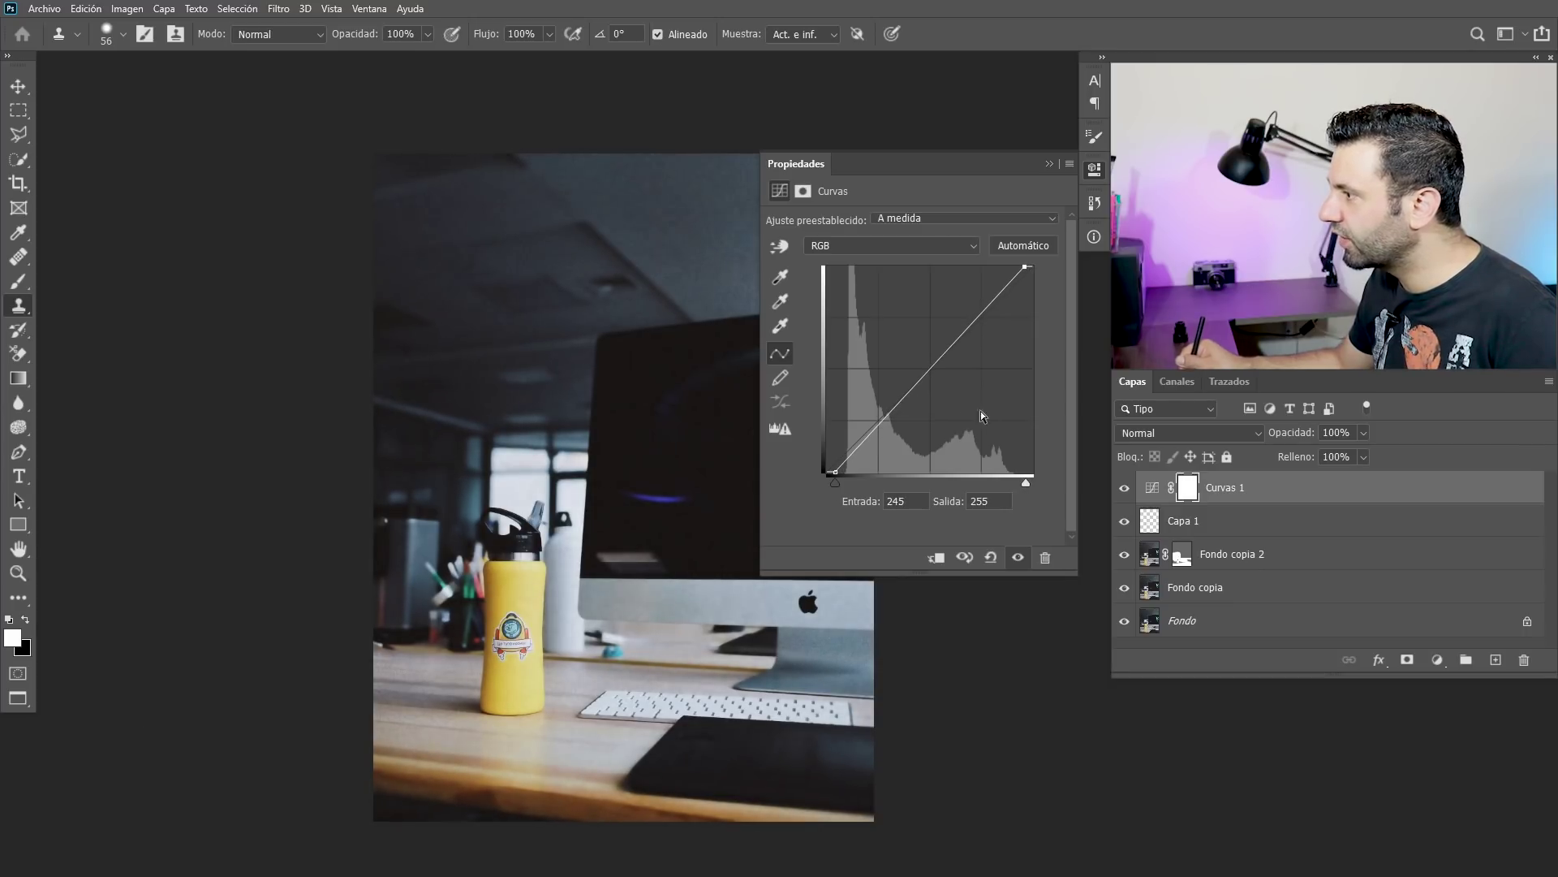
{"action": "left_click", "coordinate": [1127, 565]}
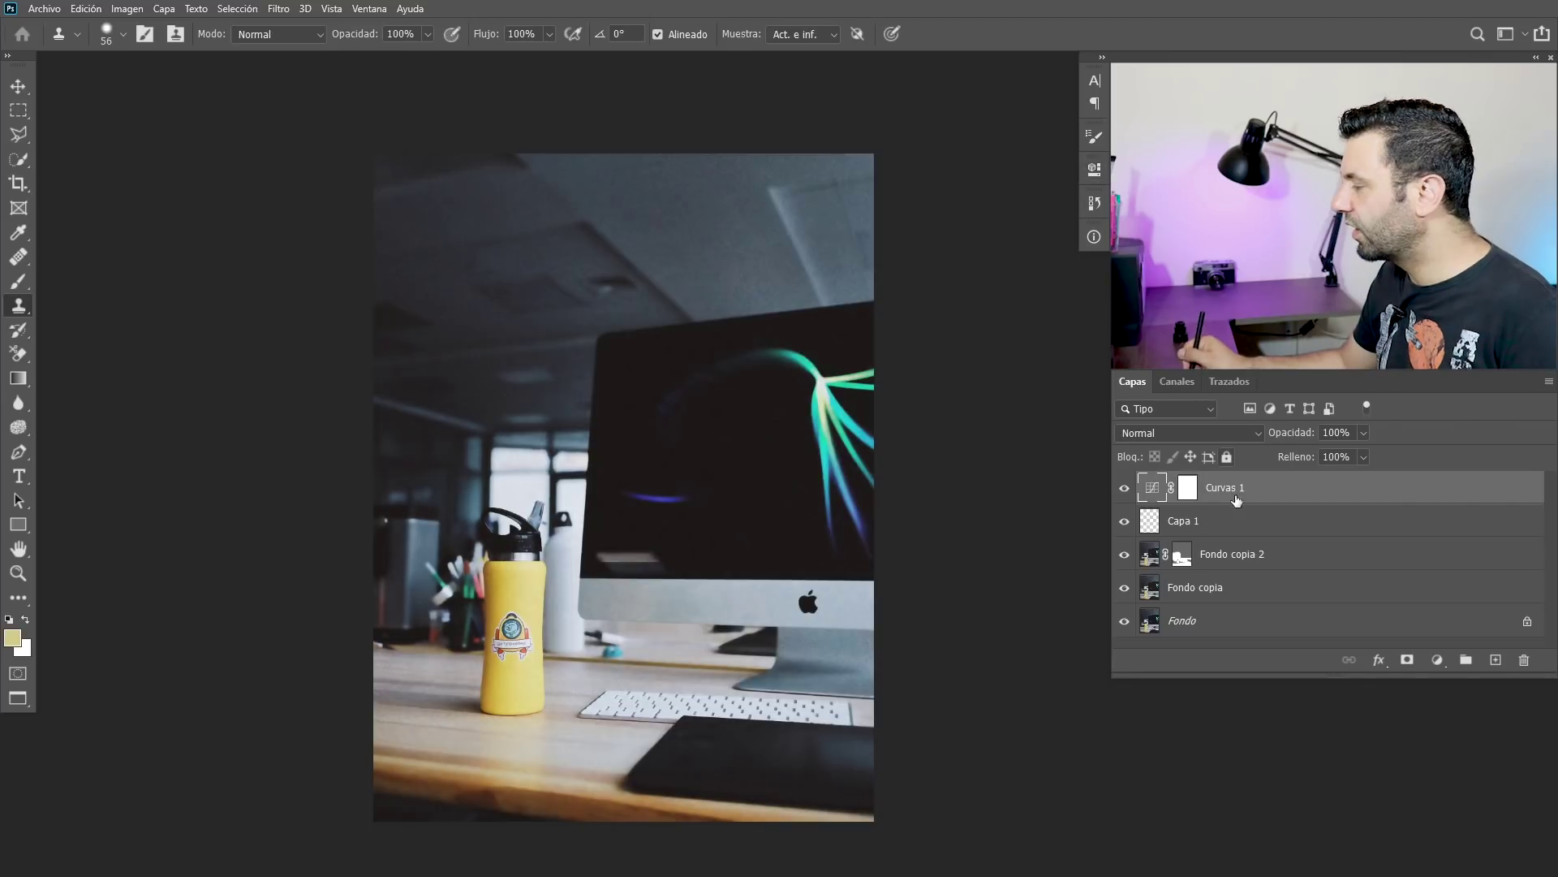
{"action": "left_click", "coordinate": [1217, 590], "text": "shift"}
Step: Group Curvas 1, Capa 1, Fondo copia 2 and Fondo copia into Grupo 1 with Ctrl+G
{"action": "key", "text": "ctrl+g"}
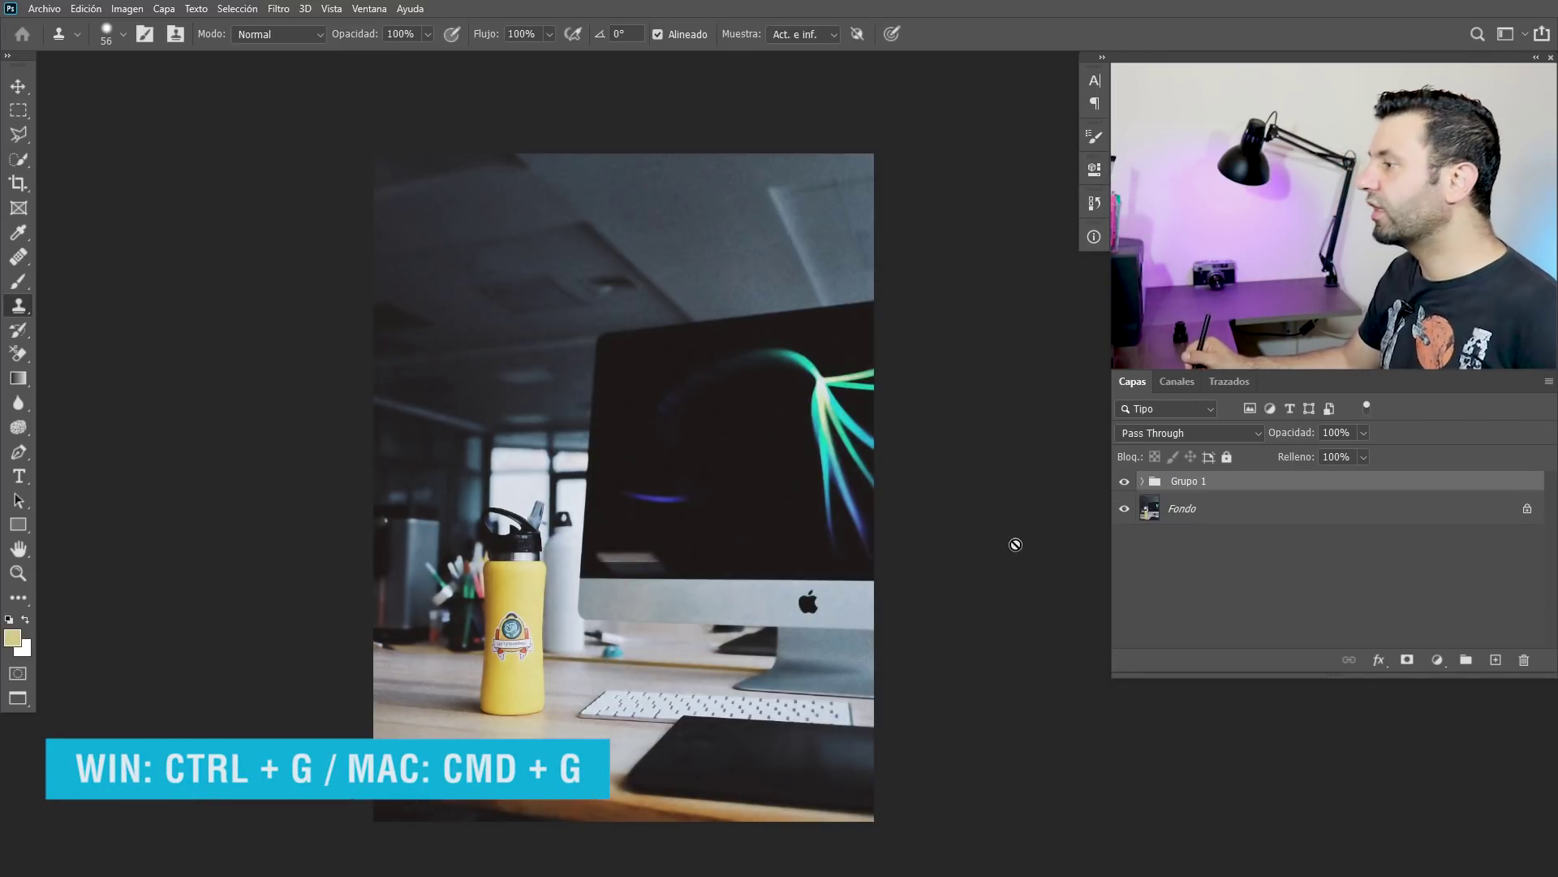